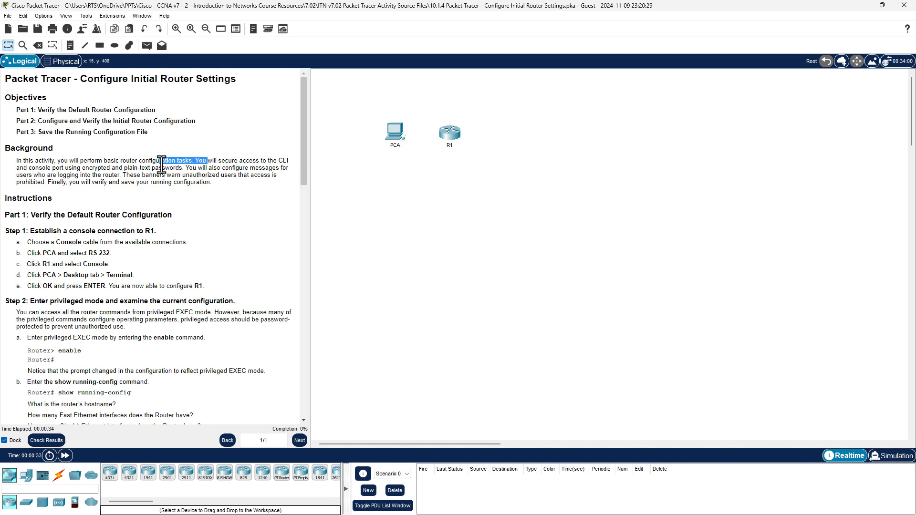
# Clear the text highlight and drag the instructions splitter right to widen the panel.
pyautogui.click(236, 167)
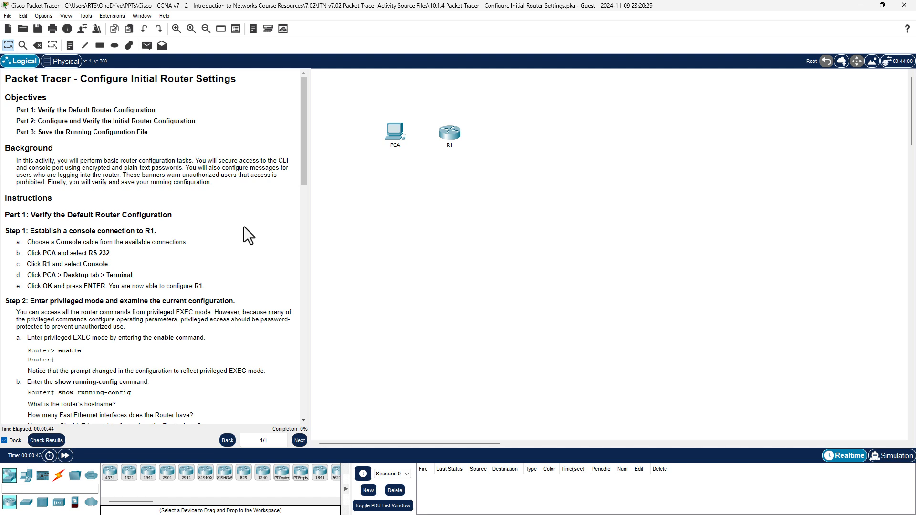
pyautogui.moveTo(310, 264)
pyautogui.mouseDown()
pyautogui.moveTo(362, 266)
pyautogui.moveTo(327, 262)
pyautogui.mouseUp()
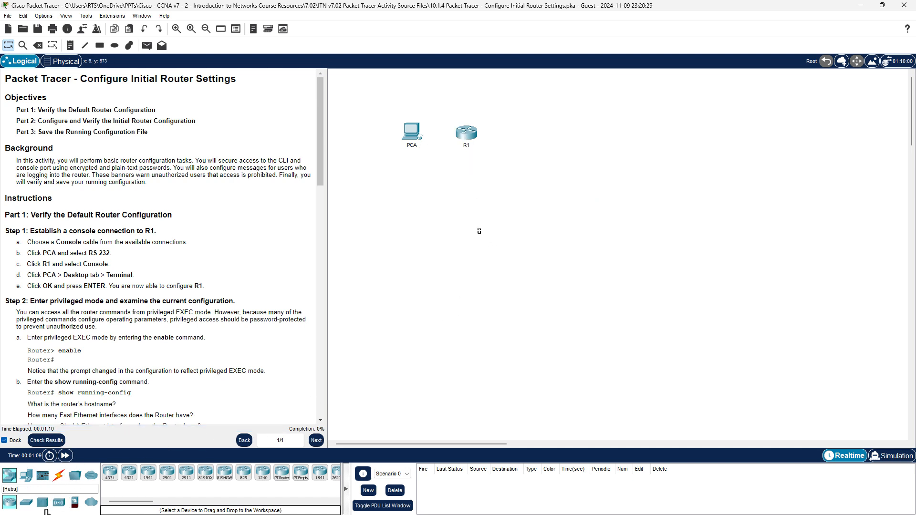
# Connect a console cable from PCA's RS 232 port to R1's Console port.
pyautogui.click(59, 475)
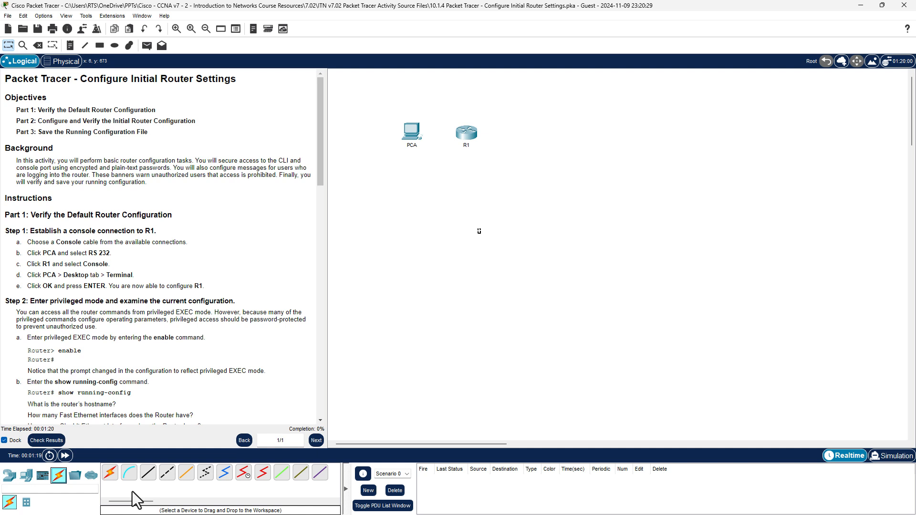
pyautogui.click(129, 474)
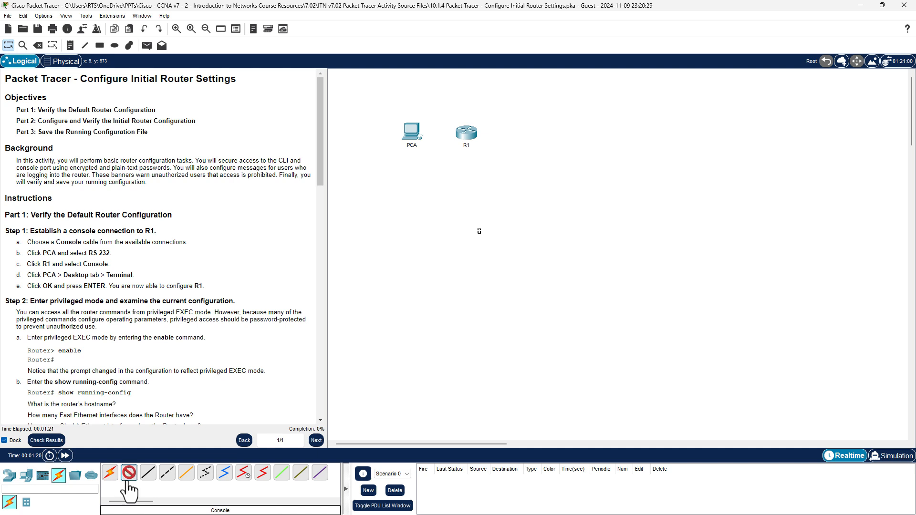
pyautogui.click(412, 134)
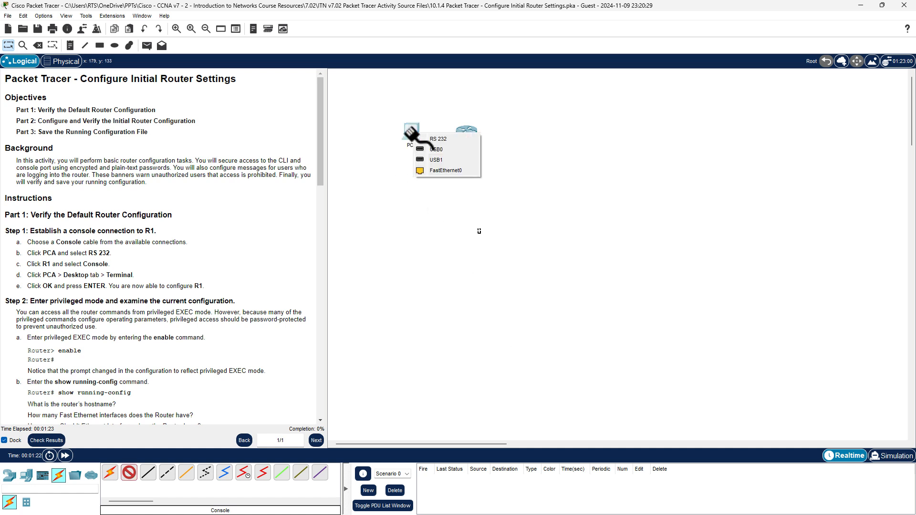
pyautogui.click(444, 139)
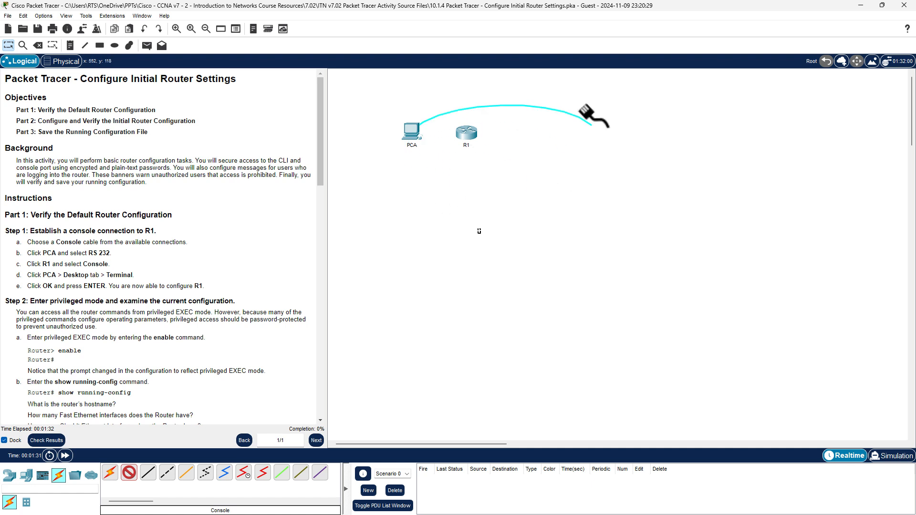
pyautogui.click(468, 136)
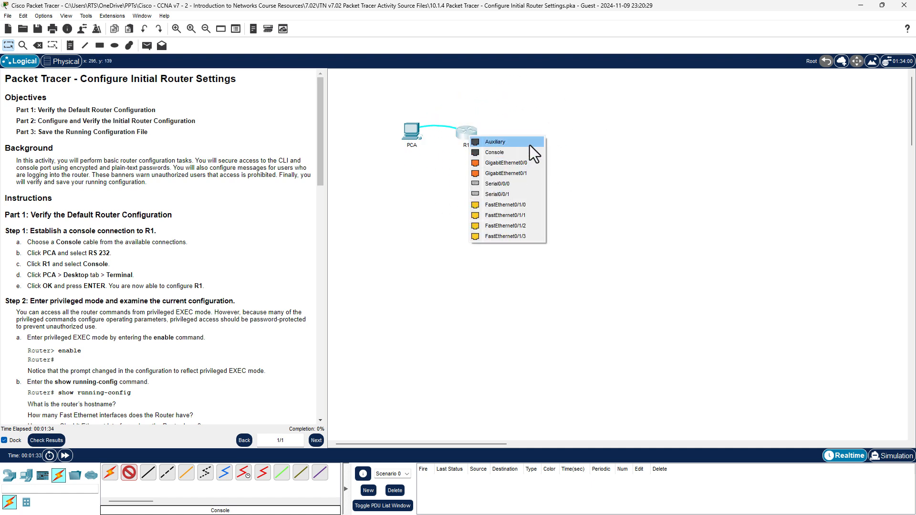
pyautogui.click(499, 153)
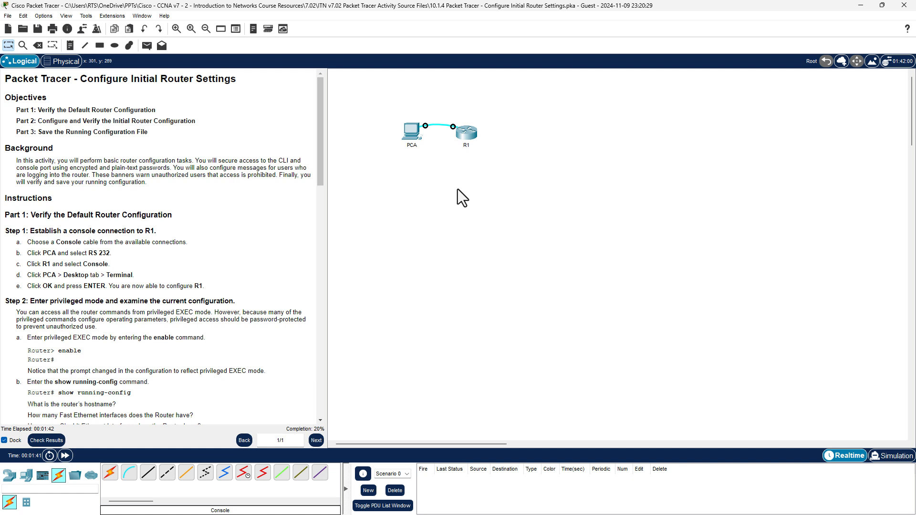
# Delete the first PCA–R1 console link and dismiss the interface lockout notice.
pyautogui.press('Delete')
pyautogui.click(438, 126)
pyautogui.press('Escape')
pyautogui.click(110, 473)
pyautogui.click(111, 473)
pyautogui.click(515, 276)
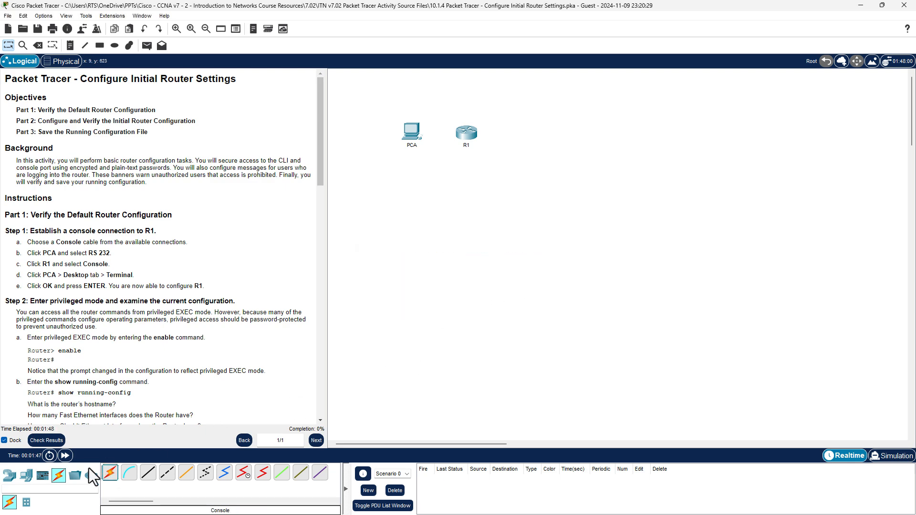
pyautogui.click(412, 131)
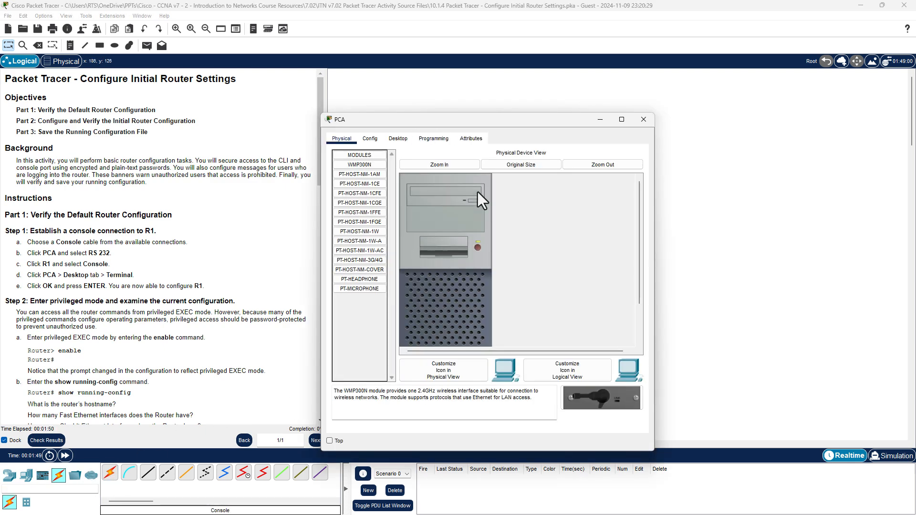
pyautogui.click(642, 123)
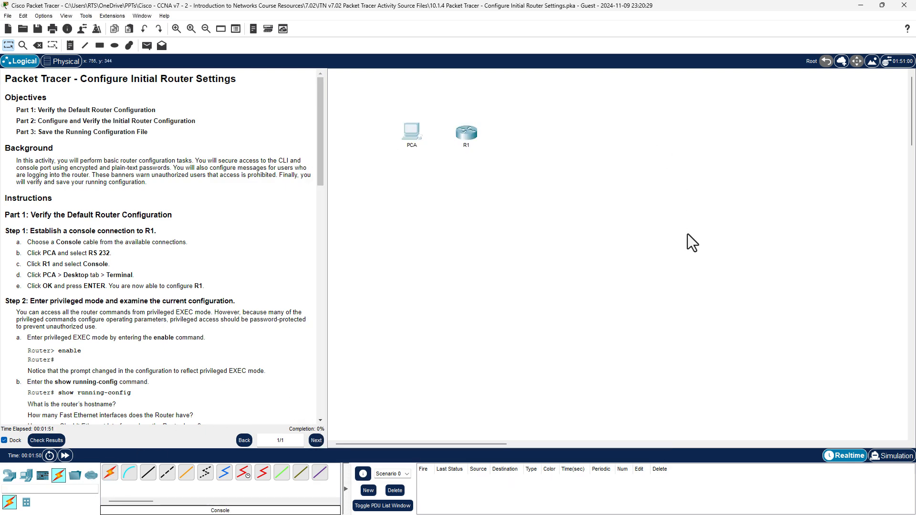
# Reconnect PCA's RS 232 to R1's Console with a console cable, reaching 20% completion.
pyautogui.click(110, 473)
pyautogui.click(517, 275)
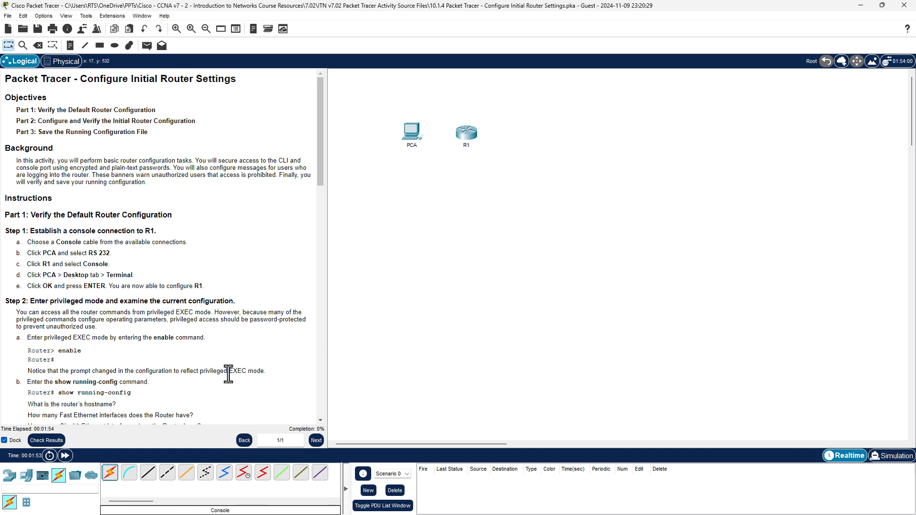
pyautogui.click(128, 474)
pyautogui.click(411, 136)
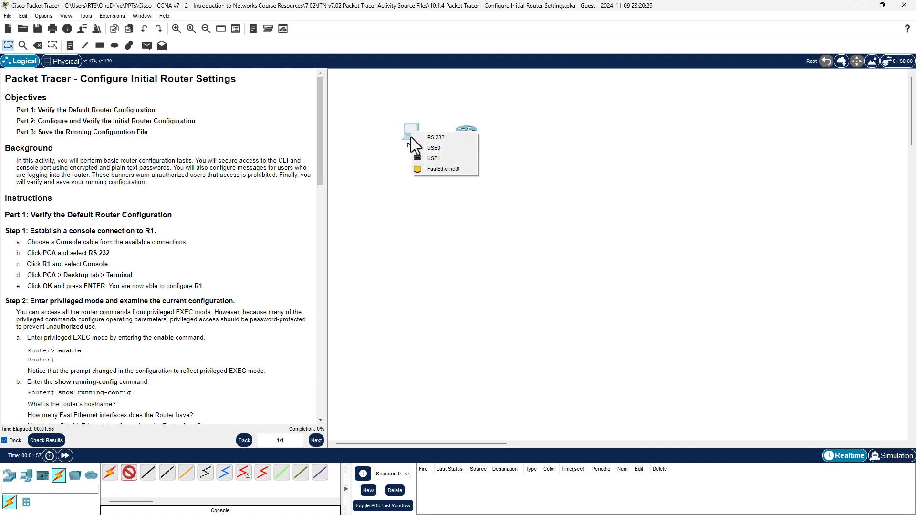
pyautogui.click(444, 138)
pyautogui.click(467, 133)
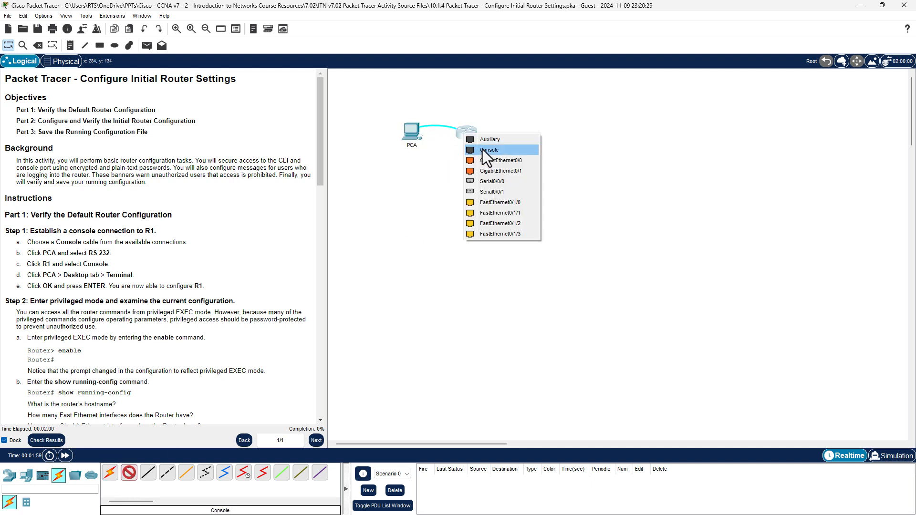
pyautogui.click(483, 150)
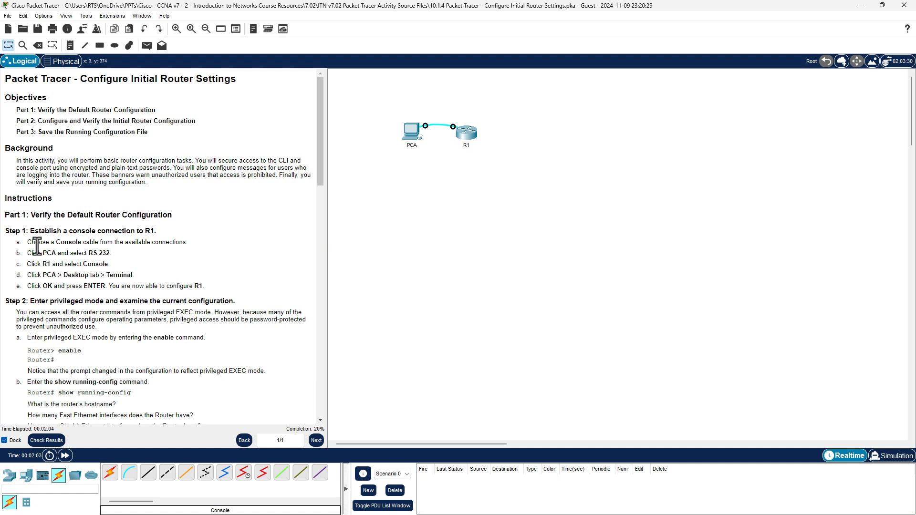
# Highlight the instruction steps for the Console cable, RS 232, R1 Console and Desktop Terminal.
pyautogui.moveTo(42, 255); pyautogui.dragTo(122, 253)
pyautogui.moveTo(49, 243); pyautogui.dragTo(113, 237)
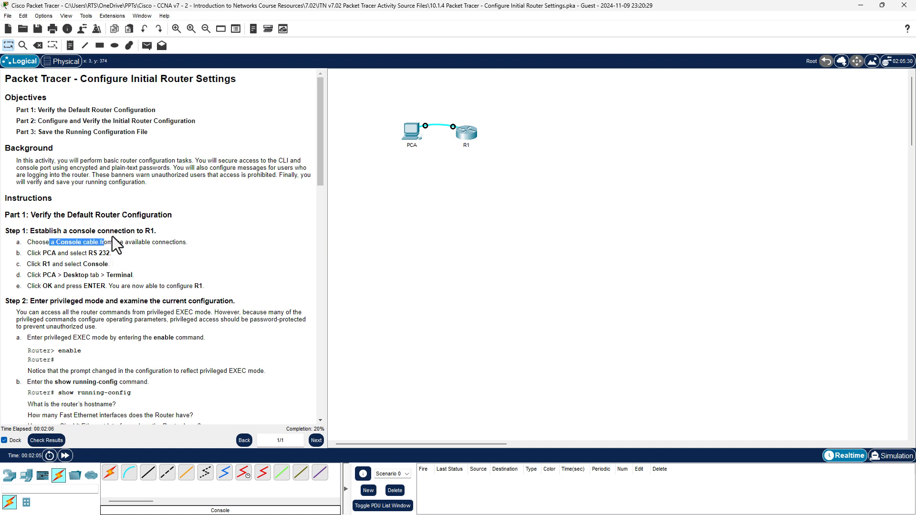
pyautogui.moveTo(47, 253); pyautogui.dragTo(127, 253)
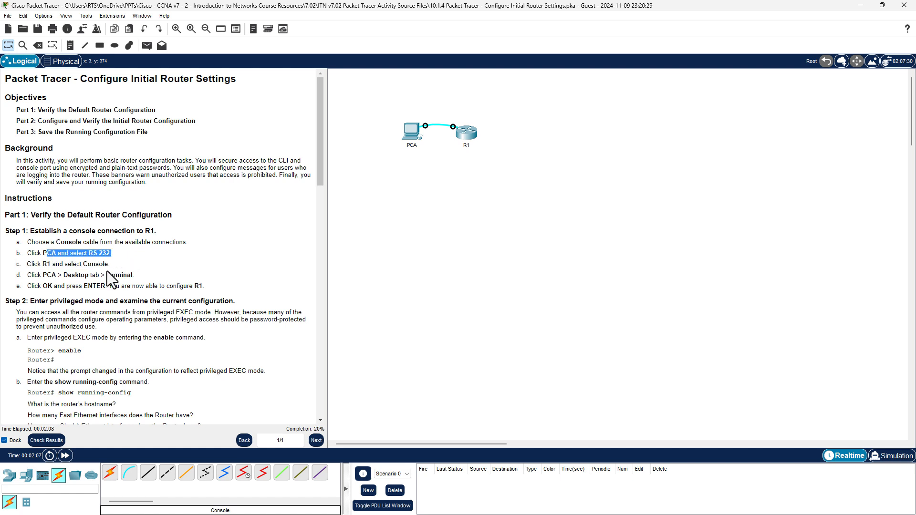
pyautogui.moveTo(42, 264); pyautogui.dragTo(127, 263)
pyautogui.moveTo(46, 275); pyautogui.dragTo(135, 275)
pyautogui.click(491, 251)
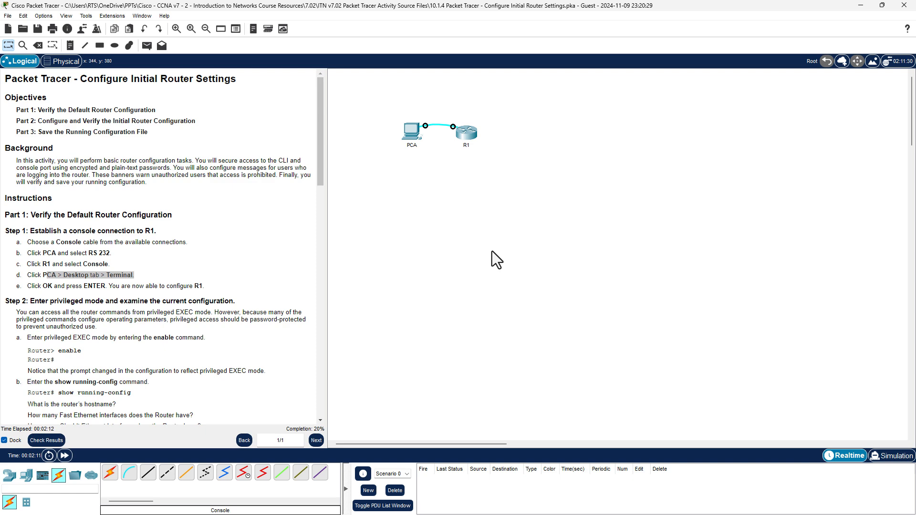
# Open PCA's device window, reposition it, and switch to its Desktop applications.
pyautogui.moveTo(411, 133); pyautogui.dragTo(411, 137)
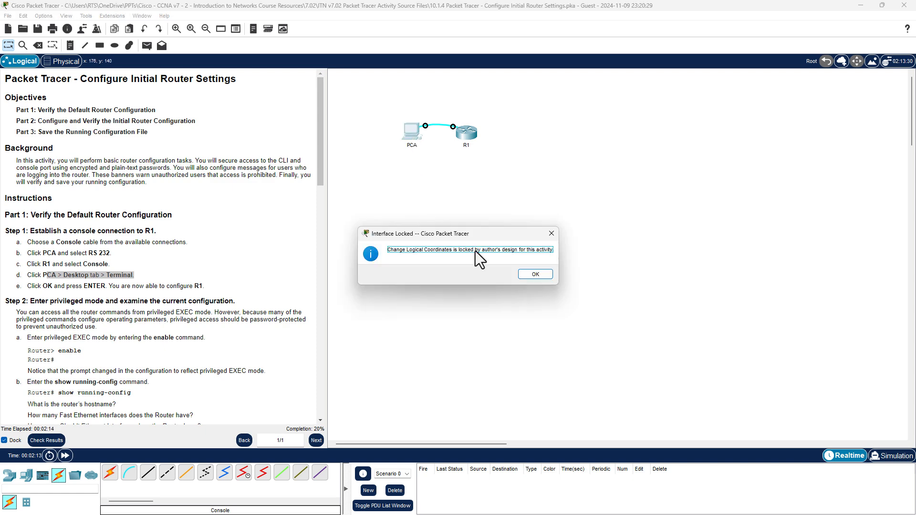
pyautogui.click(541, 275)
pyautogui.click(410, 136)
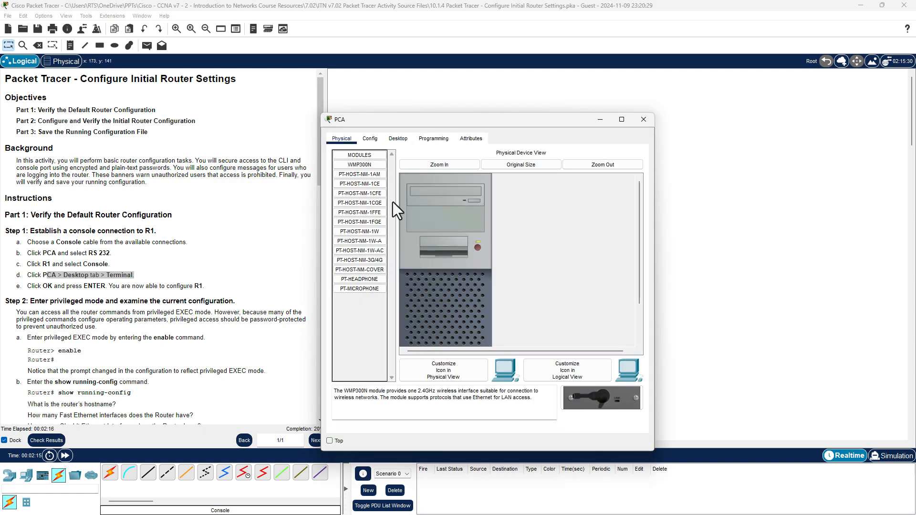
pyautogui.moveTo(488, 117); pyautogui.dragTo(591, 81)
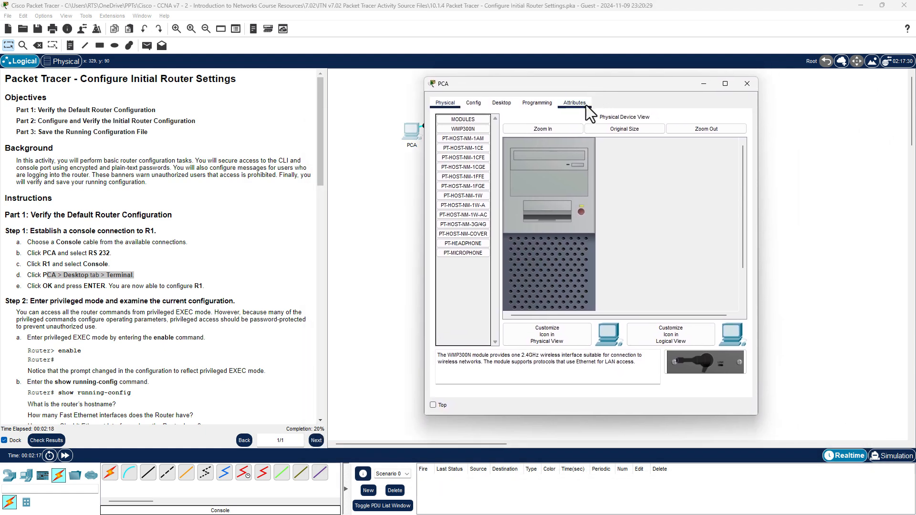
pyautogui.click(507, 102)
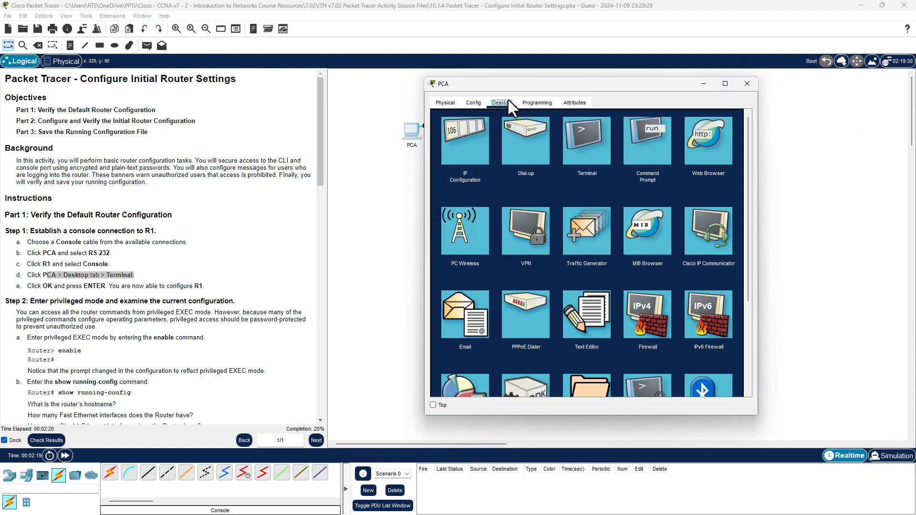
# Launch PCA's Terminal with default port settings and maximize it to show R1's boot output.
pyautogui.click(590, 149)
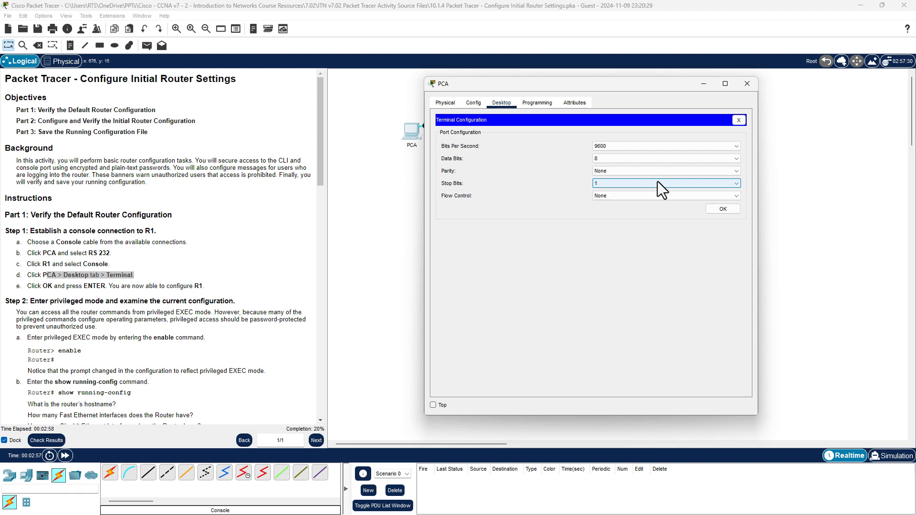
pyautogui.click(724, 209)
pyautogui.click(722, 89)
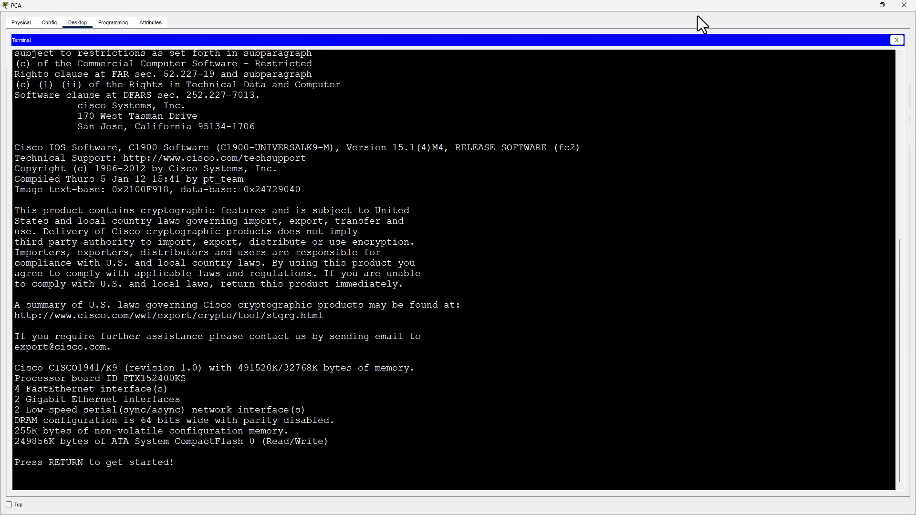
# Resize the PCA terminal beside the instructions and press Enter to reach R1's Router> prompt.
pyautogui.moveTo(623, 6); pyautogui.dragTo(556, 19)
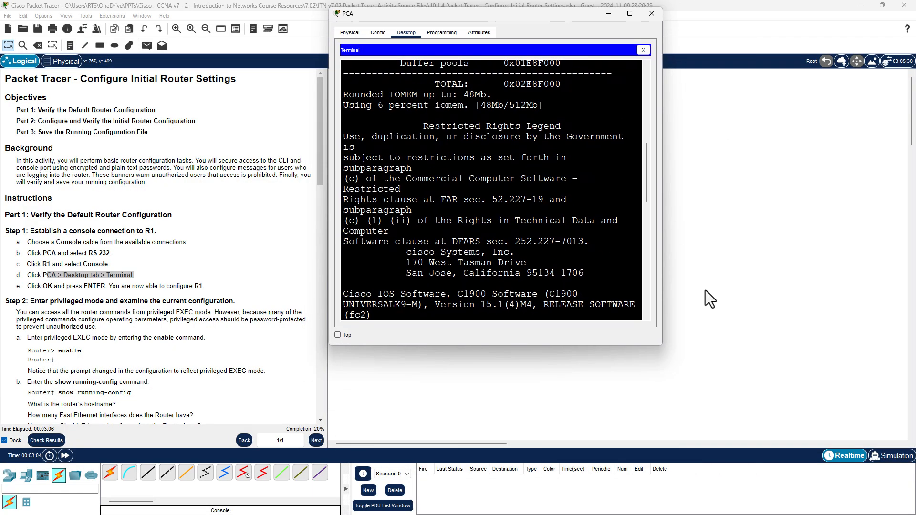
pyautogui.moveTo(661, 344); pyautogui.dragTo(902, 482)
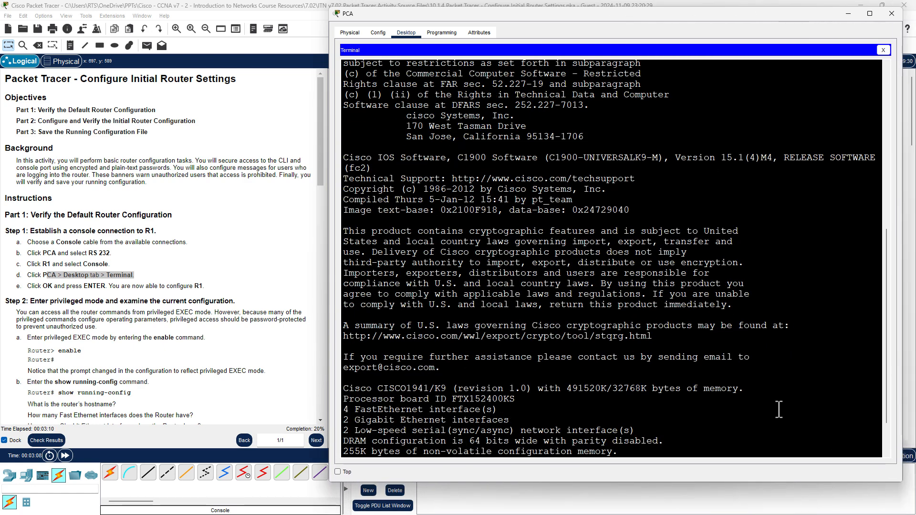
pyautogui.click(840, 325)
pyautogui.press('Return')
pyautogui.press('Return')
pyautogui.press('Return')
pyautogui.press('Return')
pyautogui.press('Return')
pyautogui.press('Return')
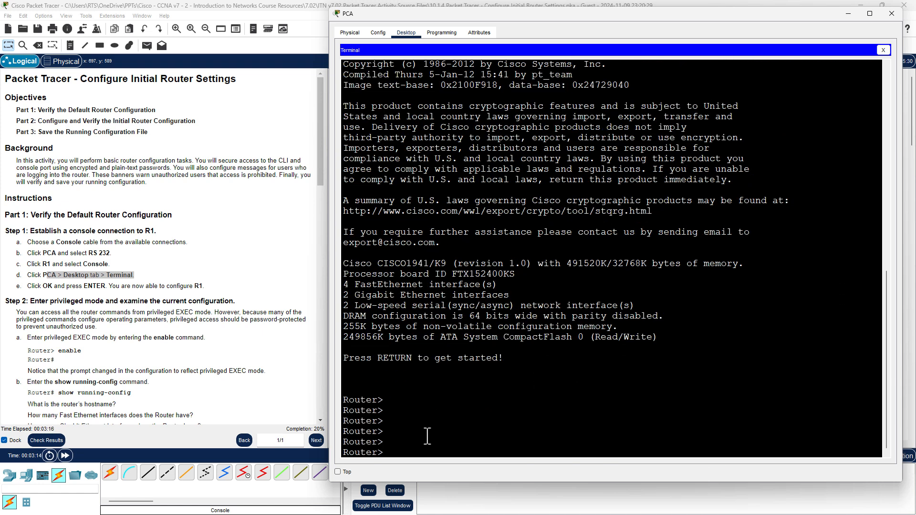
pyautogui.moveTo(344, 399); pyautogui.dragTo(384, 400)
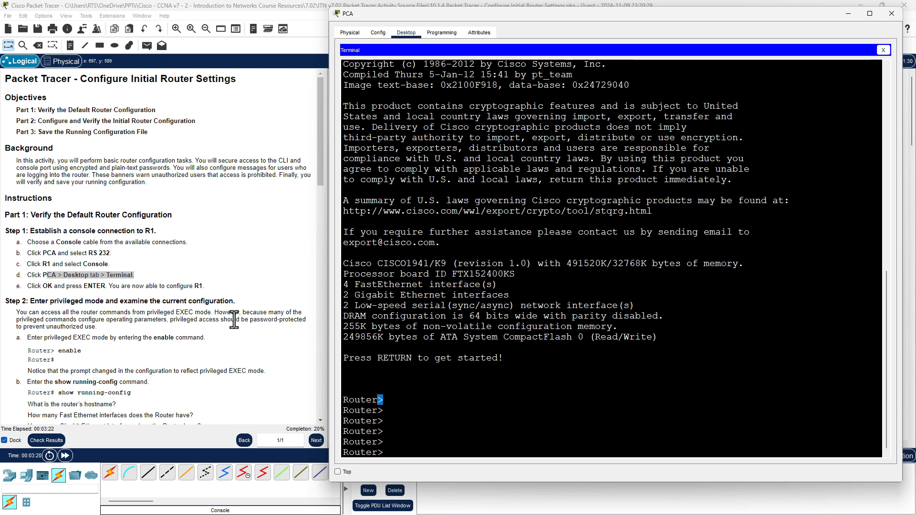
pyautogui.scroll(-3, 234, 320)
pyautogui.scroll(-1, 234, 320)
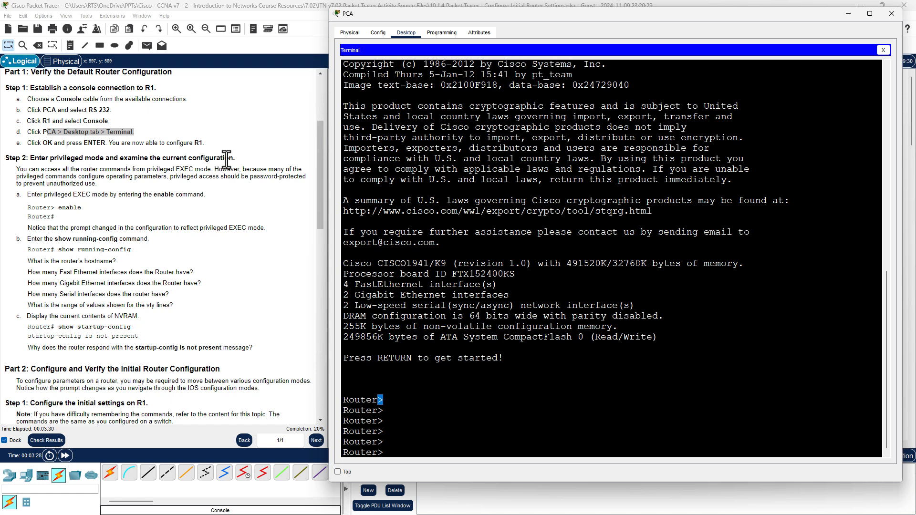
# List the user EXEC commands with ?, then run enable to reach Router#.
pyautogui.click(430, 403)
pyautogui.write('?')
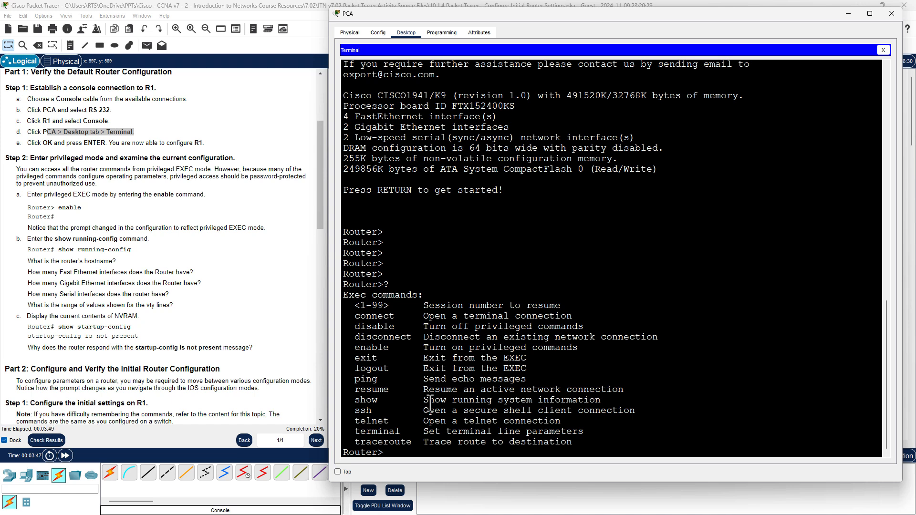
pyautogui.doubleClick(358, 352)
pyautogui.moveTo(421, 346); pyautogui.dragTo(601, 353)
pyautogui.click(404, 453)
pyautogui.write('enable')
pyautogui.press('Return')
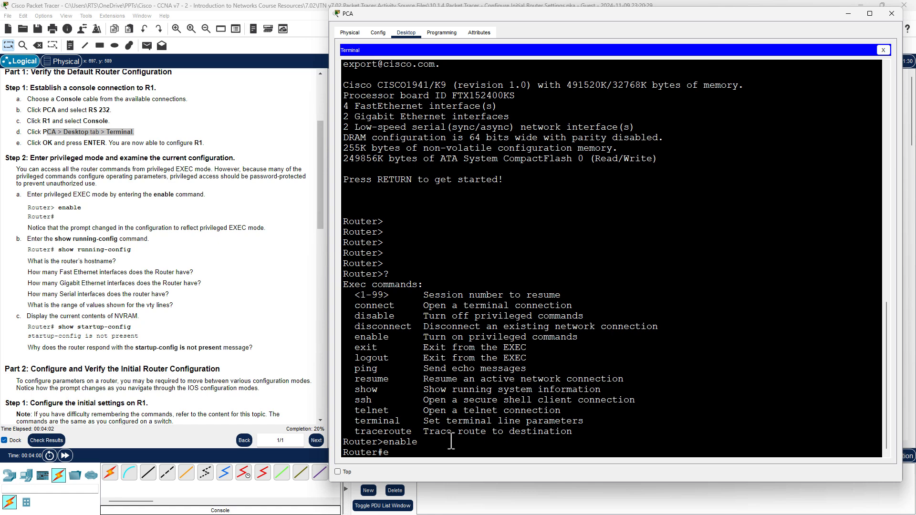
# Exit to user mode and re-enter privileged mode by Tab-completing 'en' to enable.
pyautogui.write('exit')
pyautogui.press('Return')
pyautogui.press('Return')
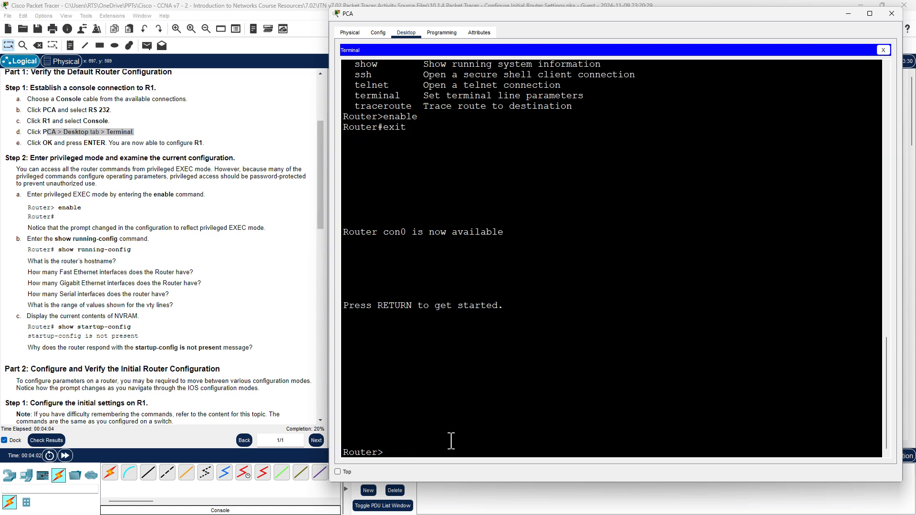
pyautogui.write('en')
pyautogui.press('Tab')
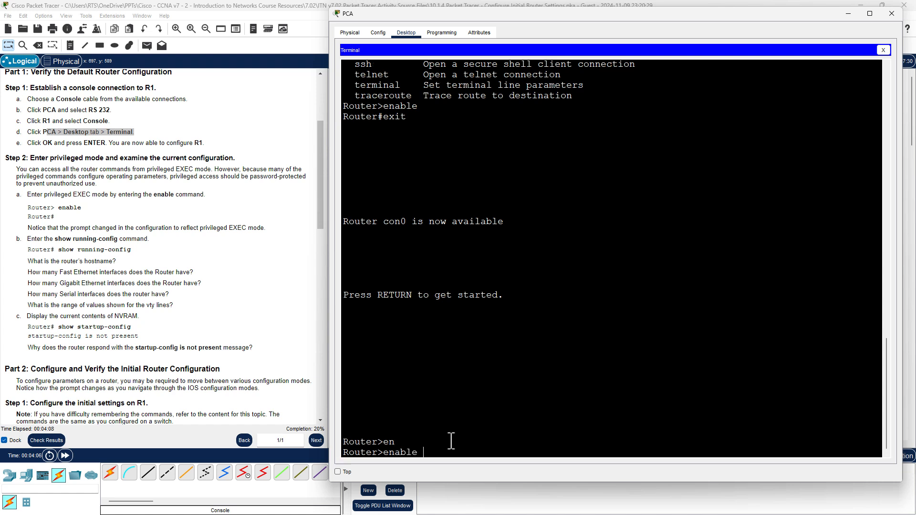
pyautogui.press('Return')
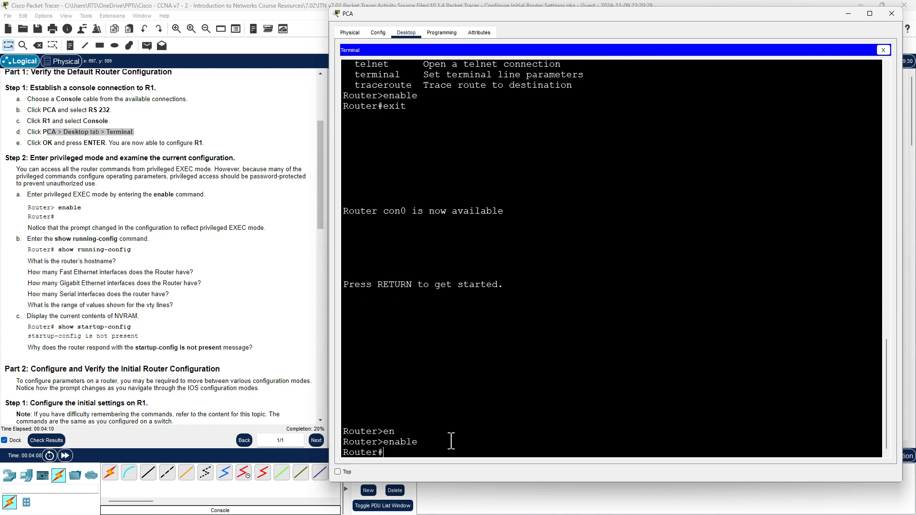
# Exit again and use Tab and ? to resolve an ambiguous 'e' into enable.
pyautogui.write('exit')
pyautogui.press('Return')
pyautogui.press('Return')
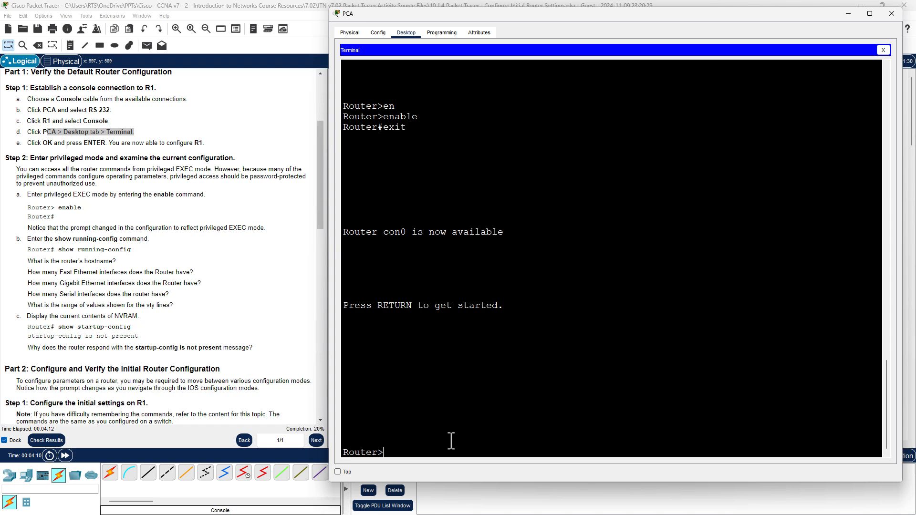
pyautogui.write('e')
pyautogui.press('Tab')
pyautogui.press('Tab')
pyautogui.press('Tab')
pyautogui.press('Tab')
pyautogui.press('Tab')
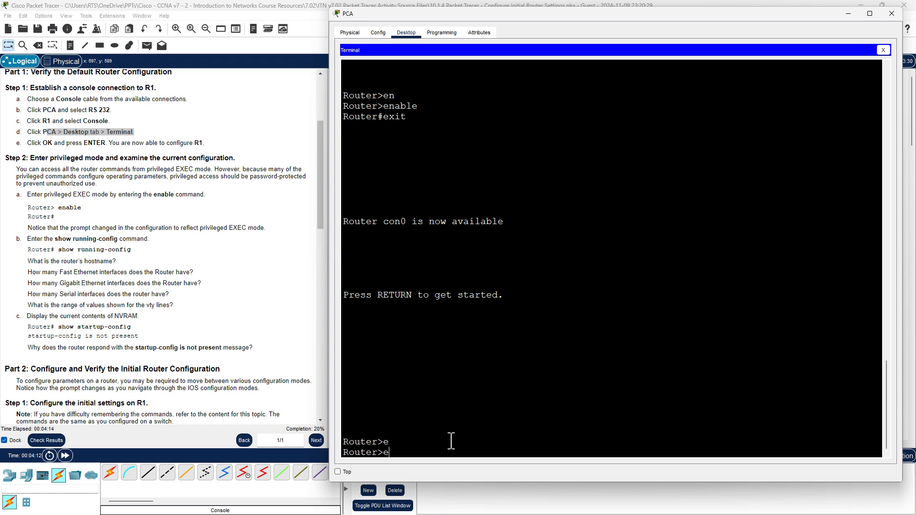
pyautogui.press('Tab')
pyautogui.press('Tab')
pyautogui.press('Tab')
pyautogui.press('Tab')
pyautogui.press('Tab')
pyautogui.press('Tab')
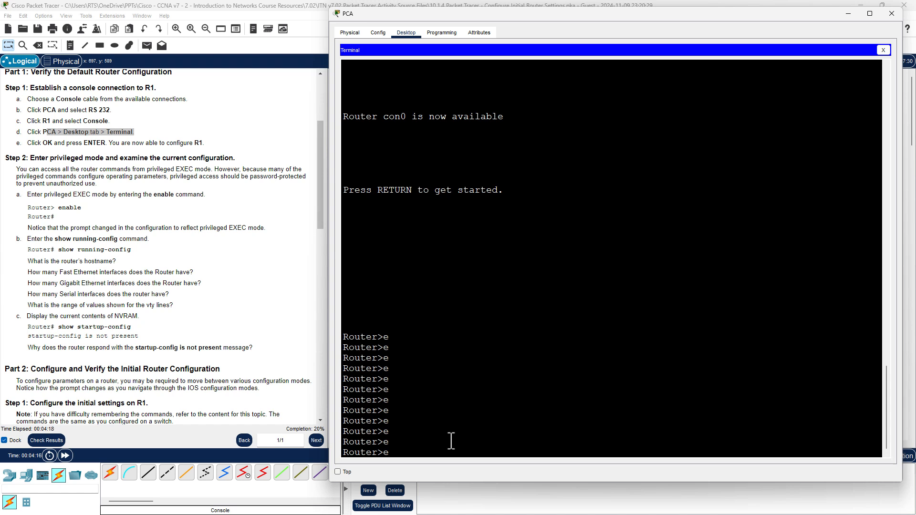
pyautogui.write('?')
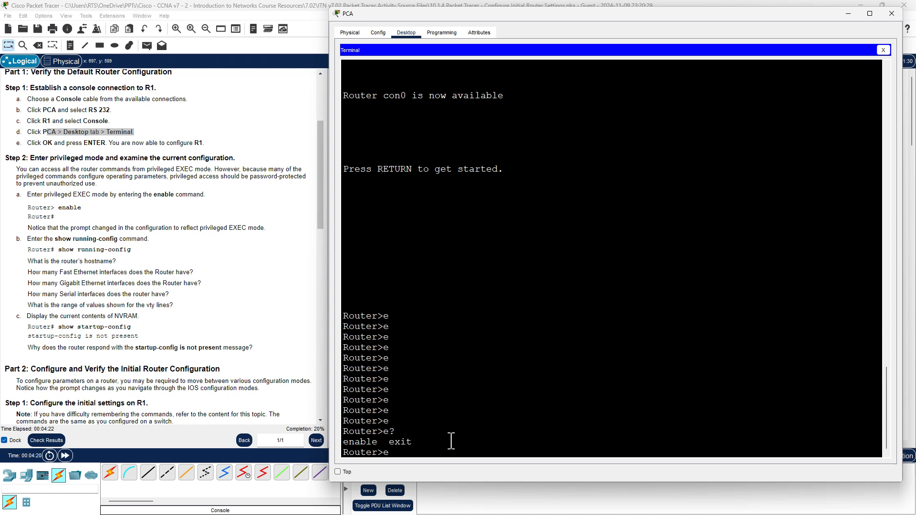
pyautogui.write('n')
pyautogui.press('Tab')
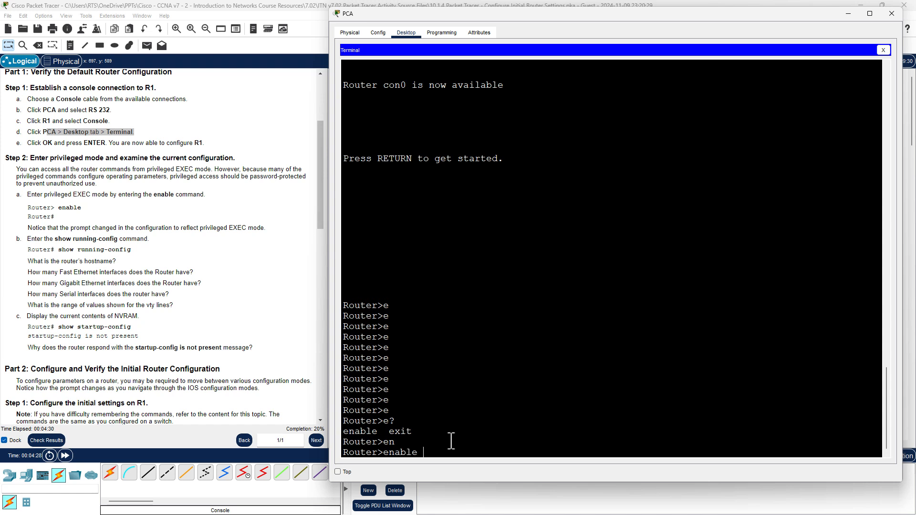
pyautogui.press('Return')
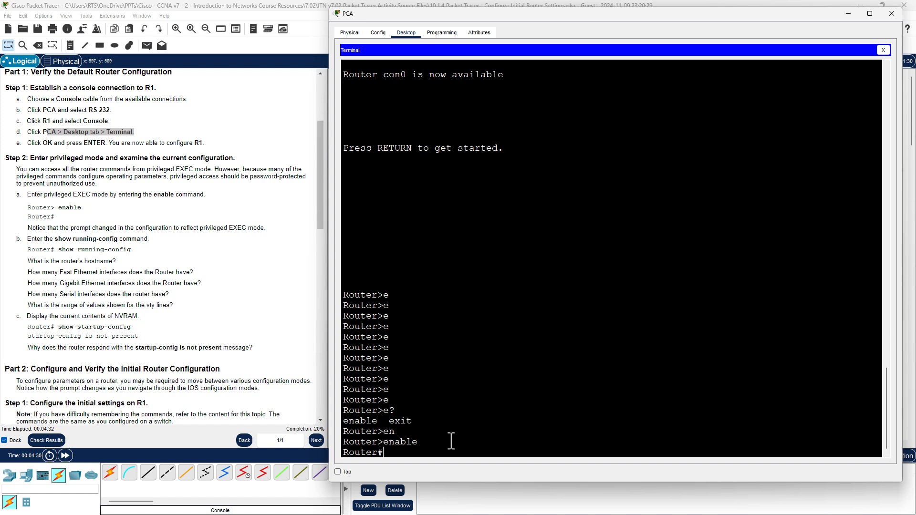
# Exit once more and return to Router# with the abbreviated 'en' command.
pyautogui.write('exit')
pyautogui.press('Return')
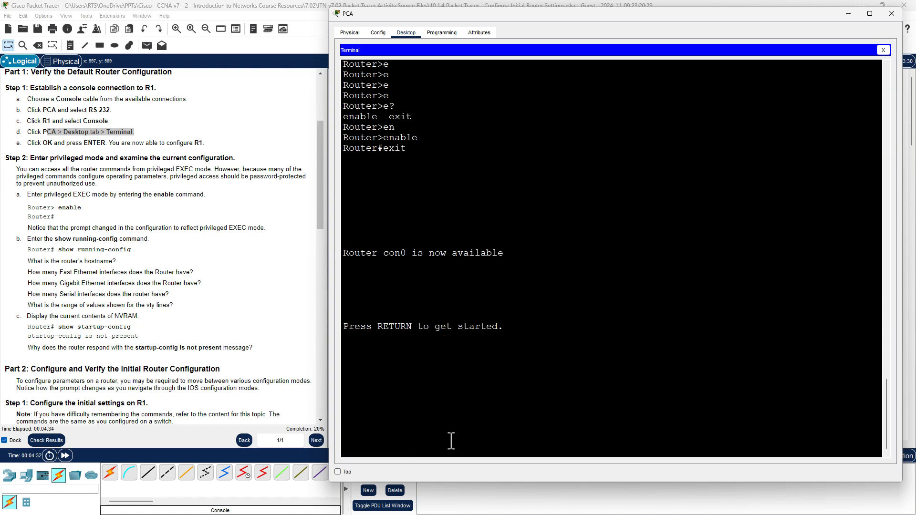
pyautogui.press('Return')
pyautogui.press('Return')
pyautogui.write('en')
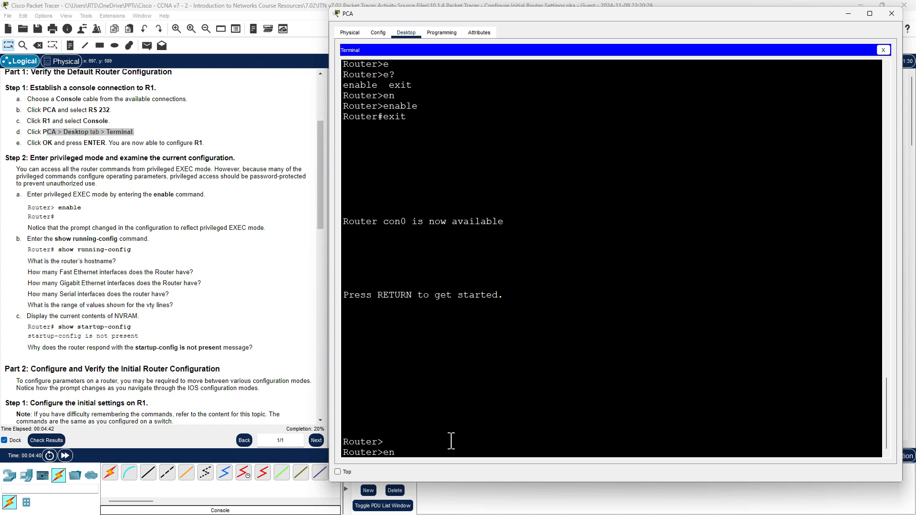
pyautogui.press('Return')
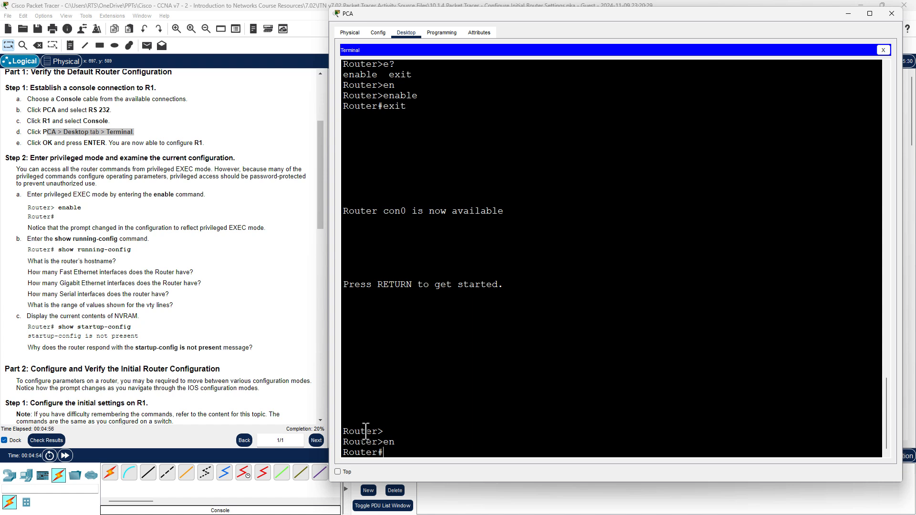
pyautogui.moveTo(372, 431); pyautogui.dragTo(390, 453)
pyautogui.click(392, 454)
# List the privileged EXEC commands with ? and page through to the show command.
pyautogui.write('?')
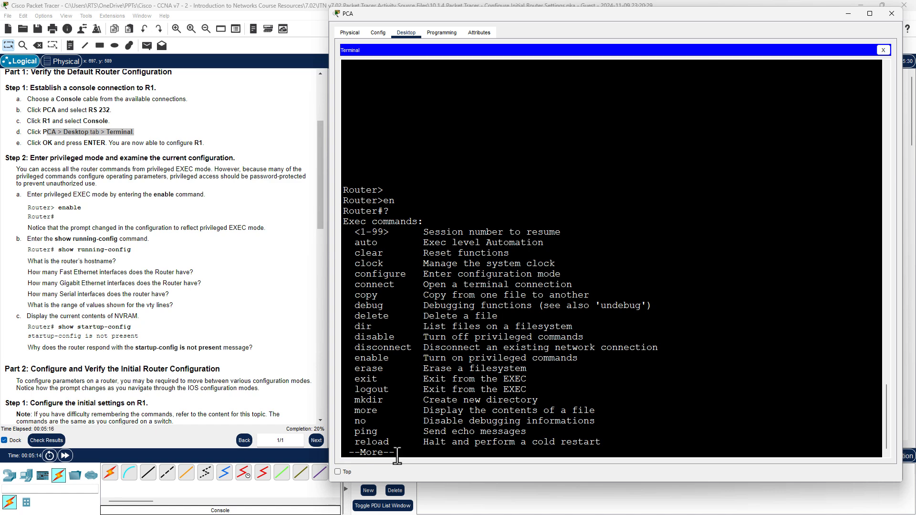
pyautogui.press('space')
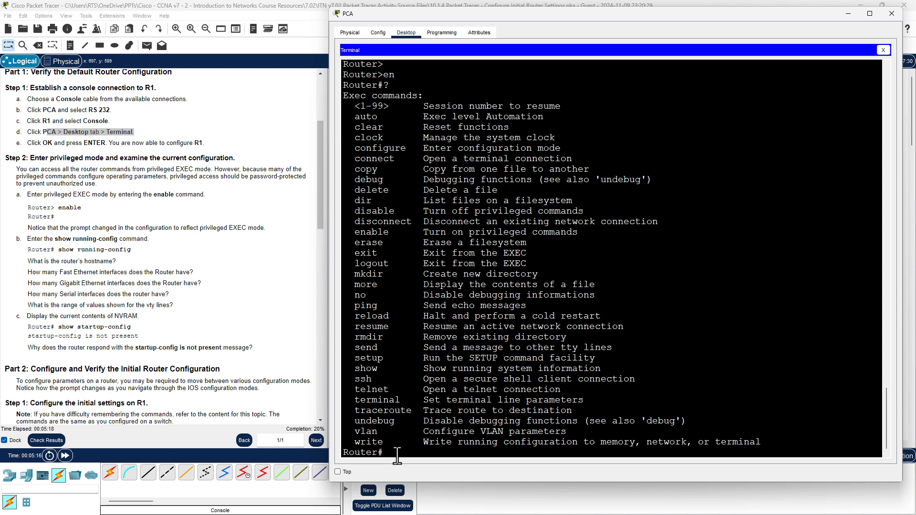
pyautogui.doubleClick(365, 368)
# Enter 'show ?' and page through all show options down to zone-pair.
pyautogui.click(408, 448)
pyautogui.write('show')
pyautogui.write('?')
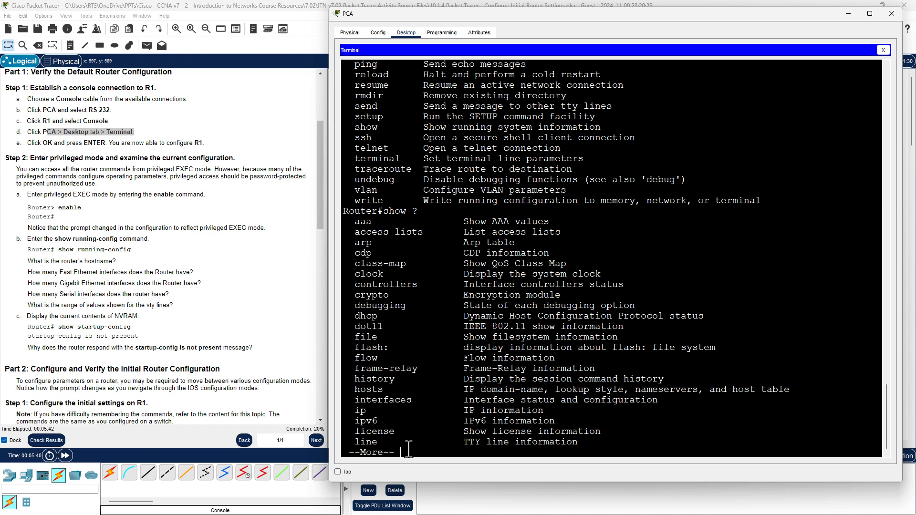
pyautogui.press('space')
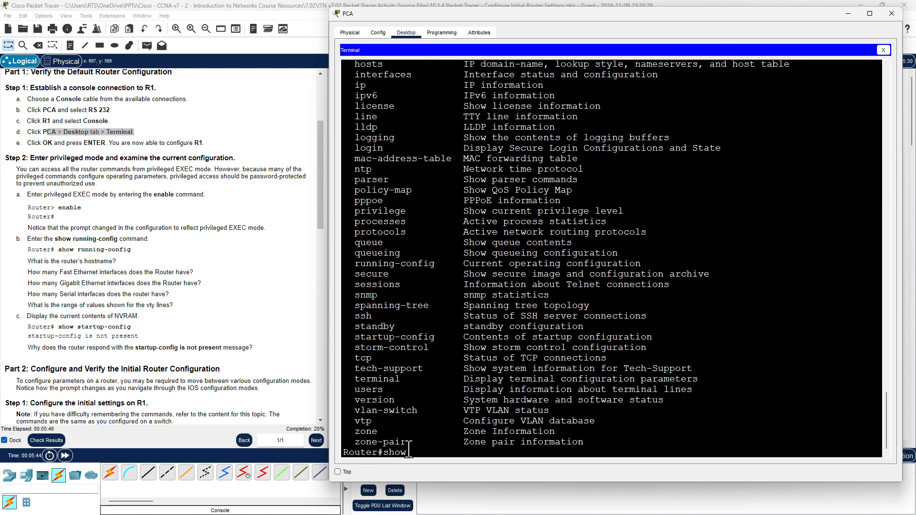
# Tab-complete 'show run' to show running-config.
pyautogui.write('run')
pyautogui.press('Tab')
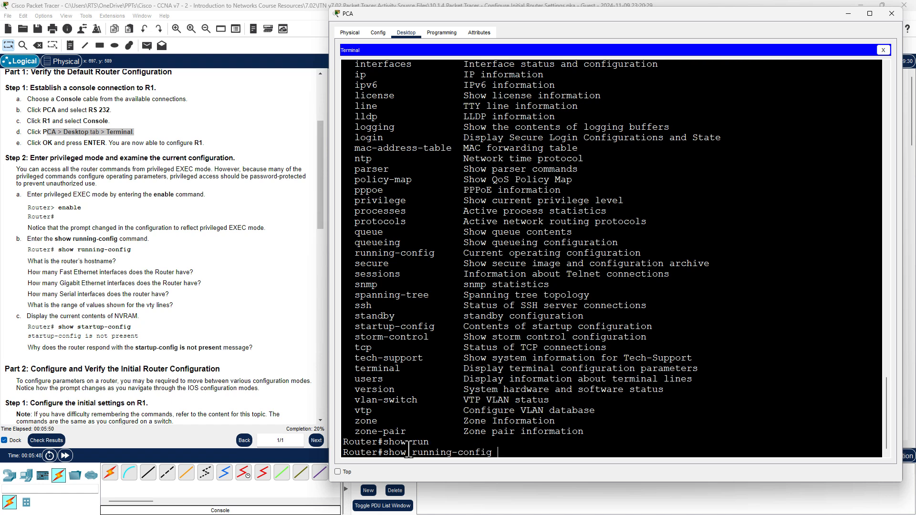
pyautogui.doubleClick(377, 252)
pyautogui.moveTo(451, 253); pyautogui.dragTo(354, 255)
pyautogui.moveTo(415, 451); pyautogui.dragTo(498, 453)
pyautogui.click(499, 453)
# Run show running-config, page through the 1110-byte output, and scroll back to the top.
pyautogui.press('Return')
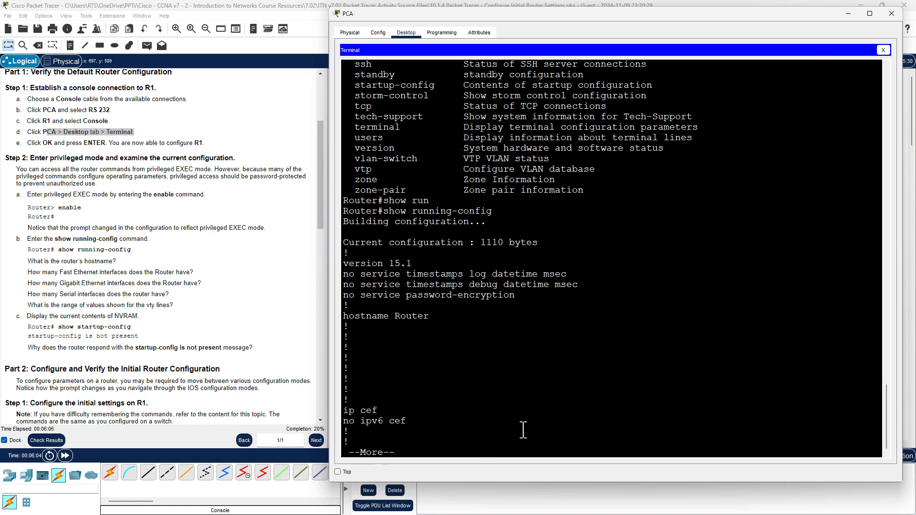
pyautogui.press('space')
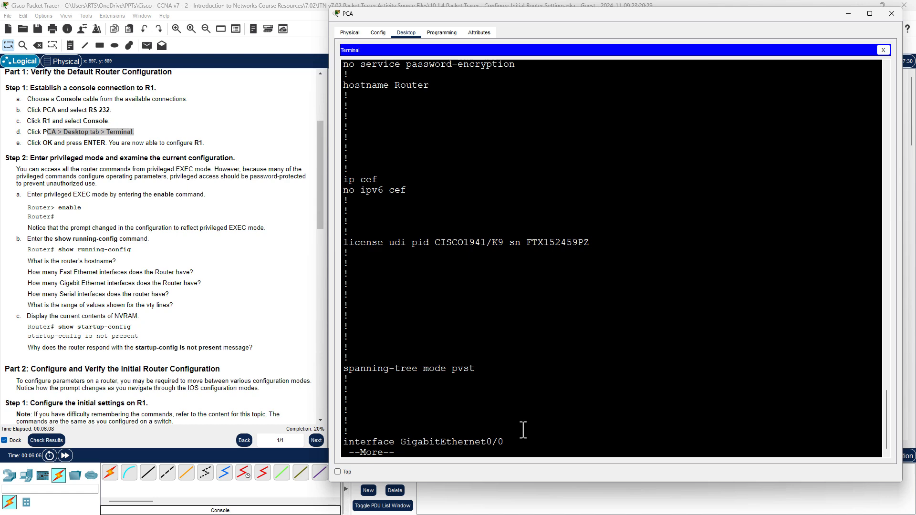
pyautogui.press('space')
pyautogui.press('space')
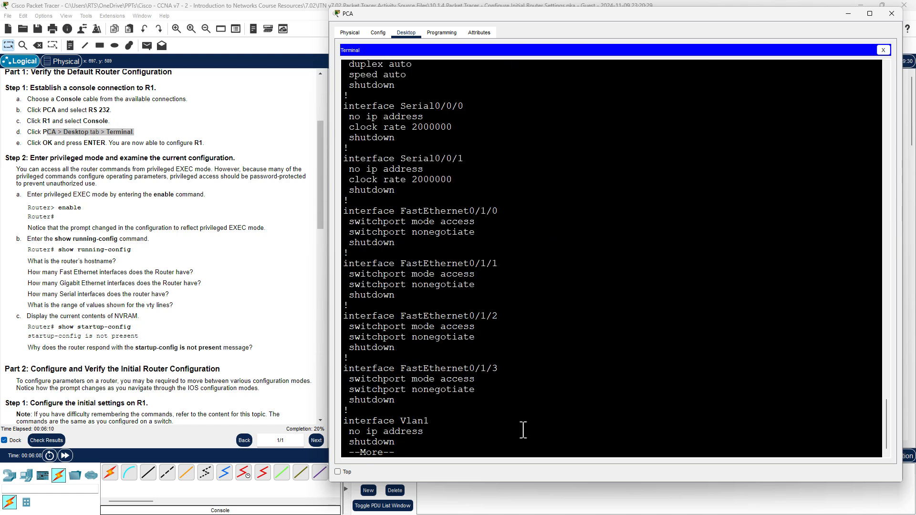
pyautogui.press('space')
pyautogui.press('space')
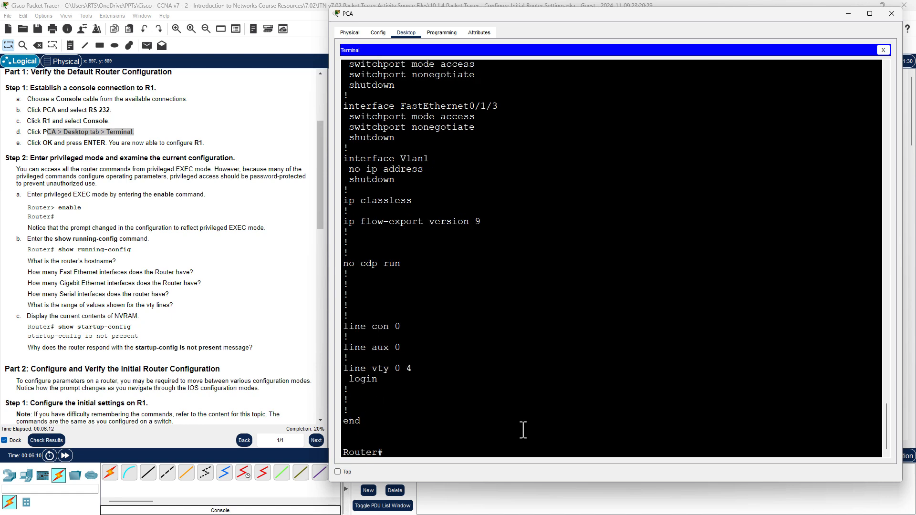
pyautogui.scroll(10, 528, 353)
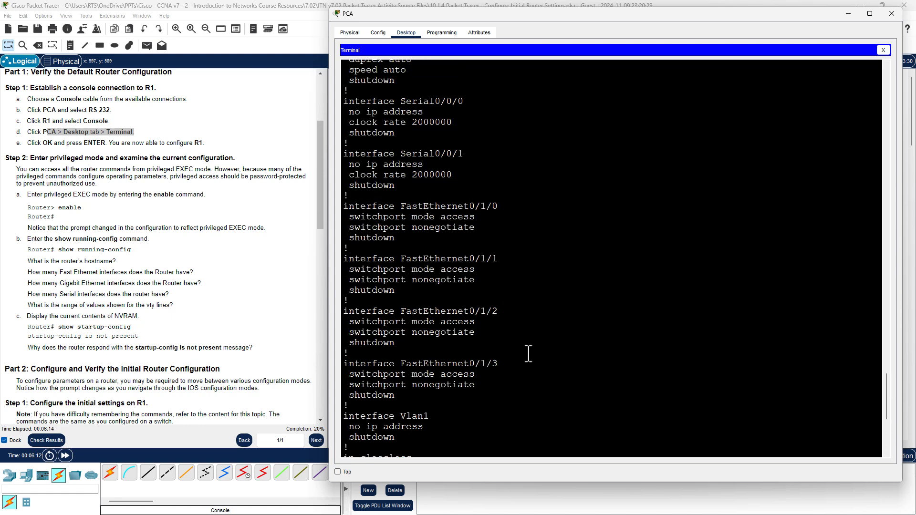
pyautogui.scroll(4, 528, 353)
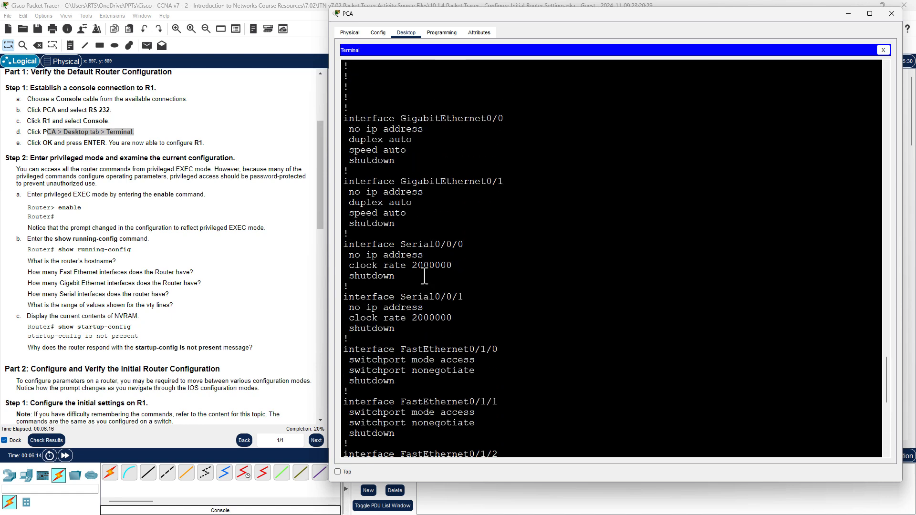
pyautogui.scroll(15, 422, 275)
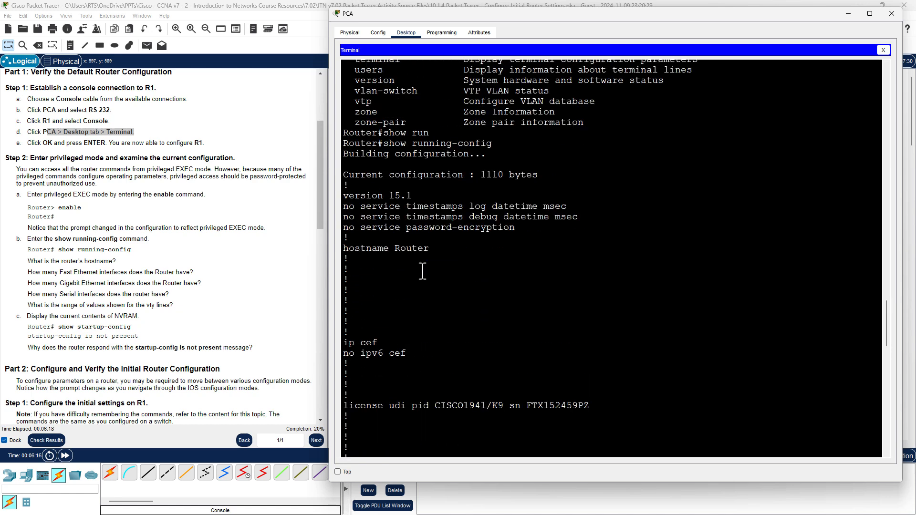
pyautogui.moveTo(378, 143); pyautogui.dragTo(528, 147)
pyautogui.moveTo(361, 227); pyautogui.dragTo(525, 229)
pyautogui.click(491, 230)
pyautogui.moveTo(344, 229); pyautogui.dragTo(532, 226)
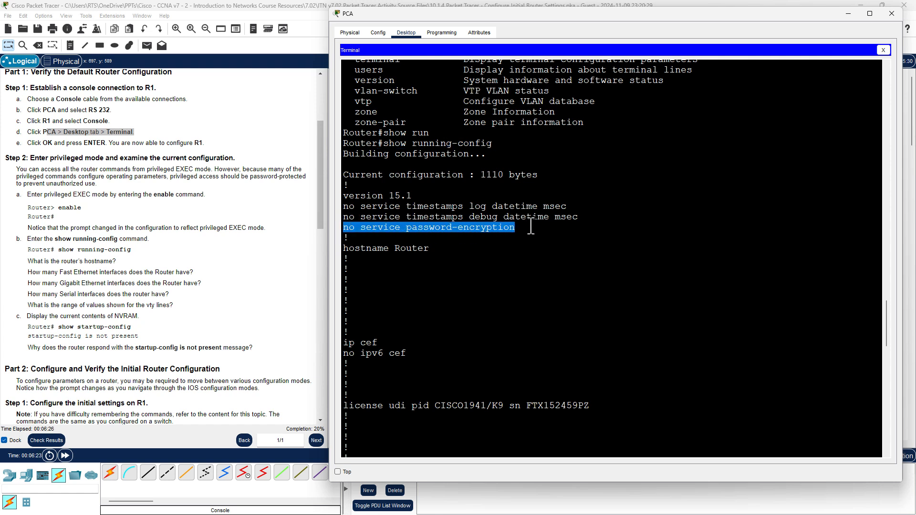
pyautogui.moveTo(344, 248); pyautogui.dragTo(432, 249)
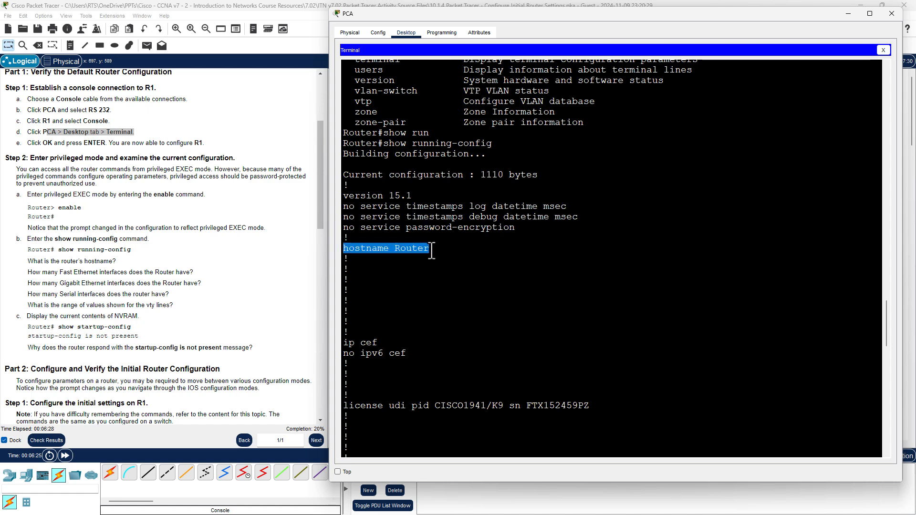
pyautogui.scroll(-3, 494, 286)
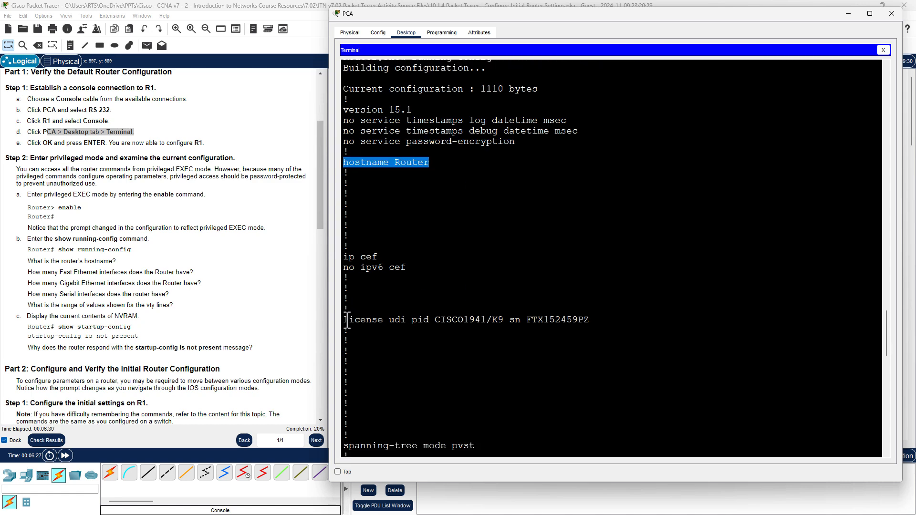
pyautogui.moveTo(344, 319); pyautogui.dragTo(604, 319)
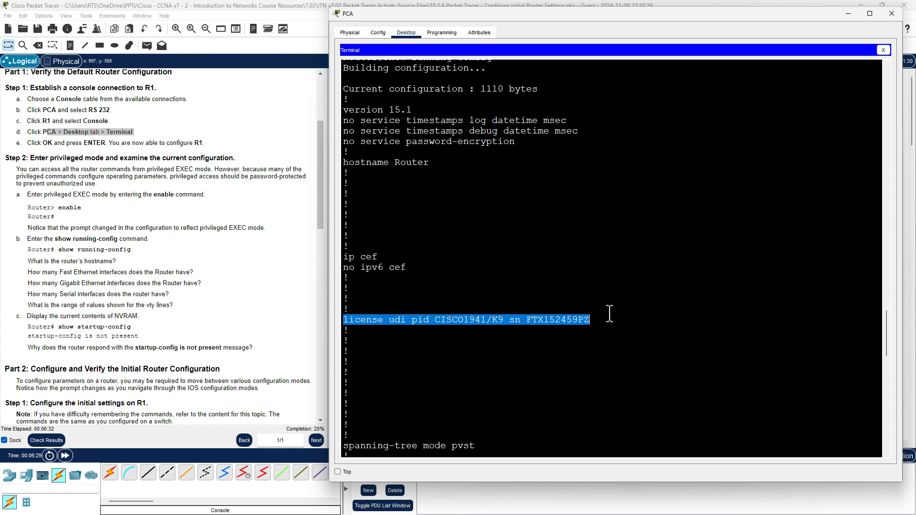
pyautogui.scroll(-6, 583, 302)
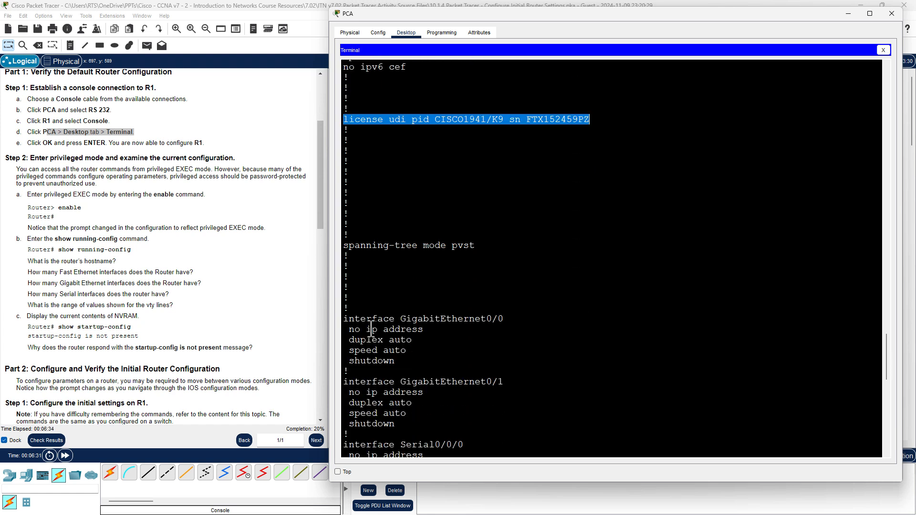
pyautogui.moveTo(360, 319); pyautogui.dragTo(514, 323)
pyautogui.scroll(-3, 519, 319)
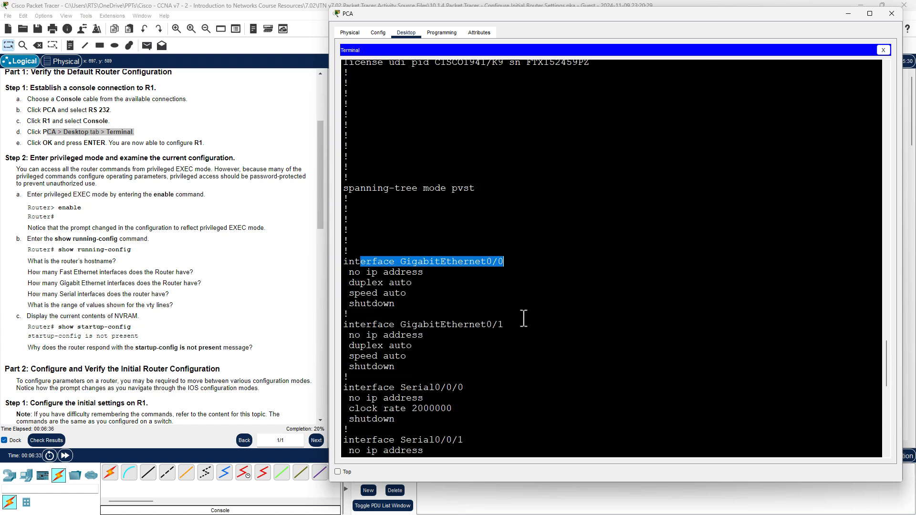
pyautogui.moveTo(395, 295); pyautogui.dragTo(510, 296)
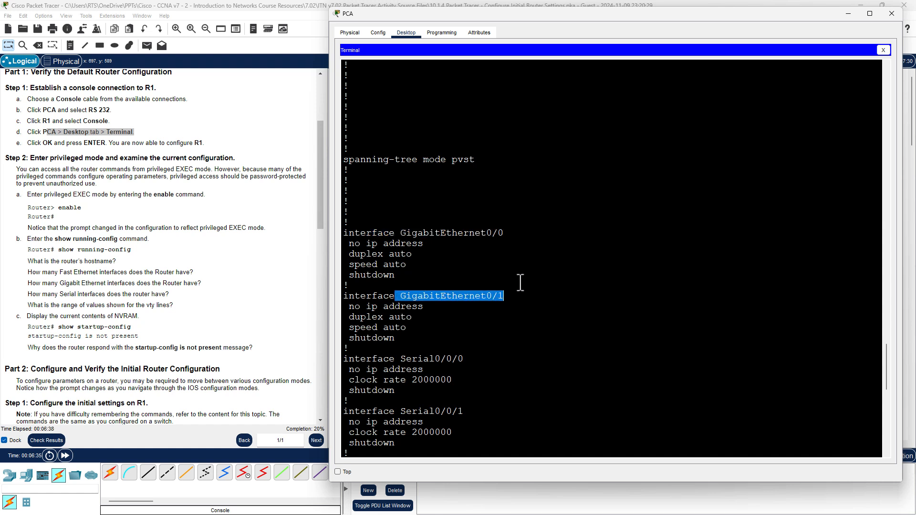
pyautogui.scroll(-4, 521, 281)
pyautogui.moveTo(397, 247); pyautogui.dragTo(487, 245)
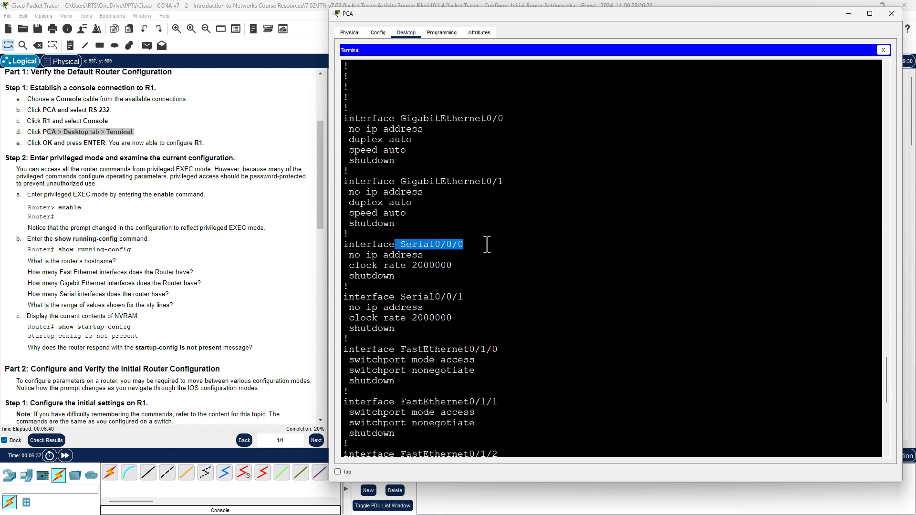
pyautogui.moveTo(396, 296); pyautogui.dragTo(470, 297)
pyautogui.scroll(-3, 542, 291)
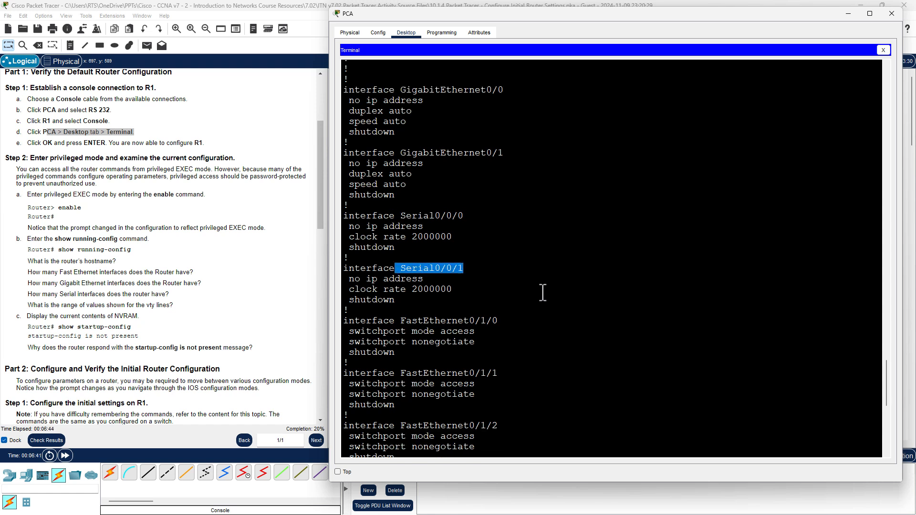
pyautogui.moveTo(423, 263); pyautogui.dragTo(517, 266)
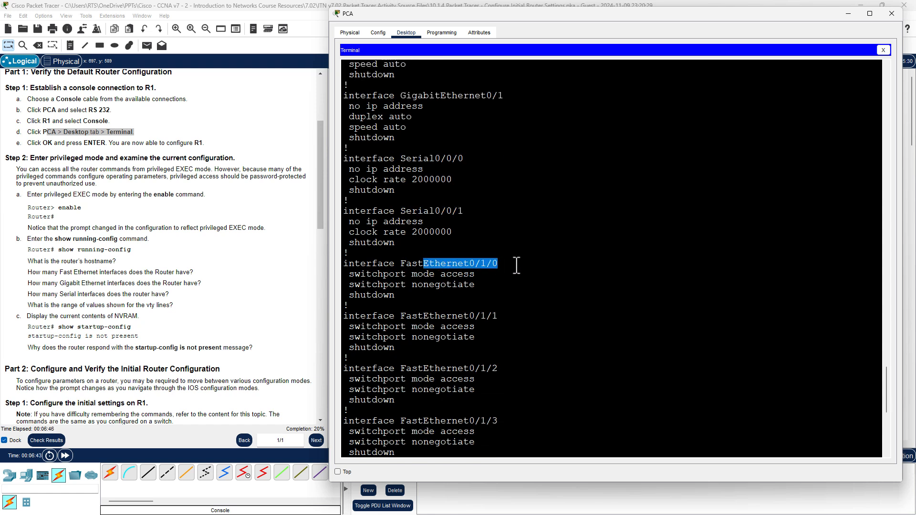
pyautogui.moveTo(406, 316); pyautogui.dragTo(504, 315)
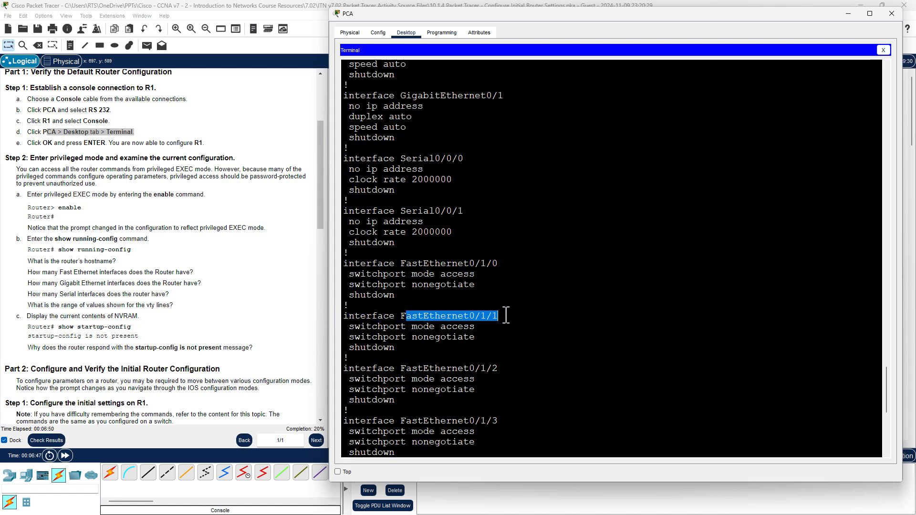
pyautogui.moveTo(388, 368); pyautogui.dragTo(506, 367)
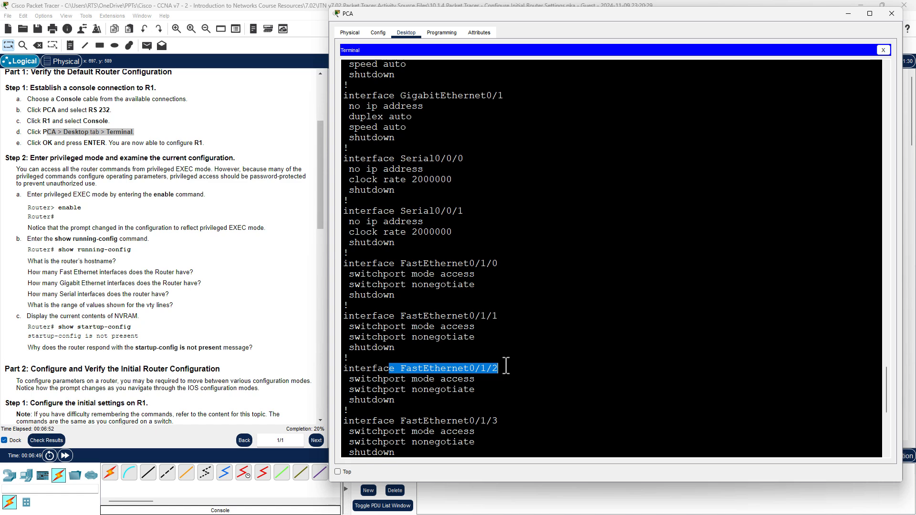
pyautogui.scroll(-1, 506, 366)
pyautogui.moveTo(417, 388); pyautogui.dragTo(508, 390)
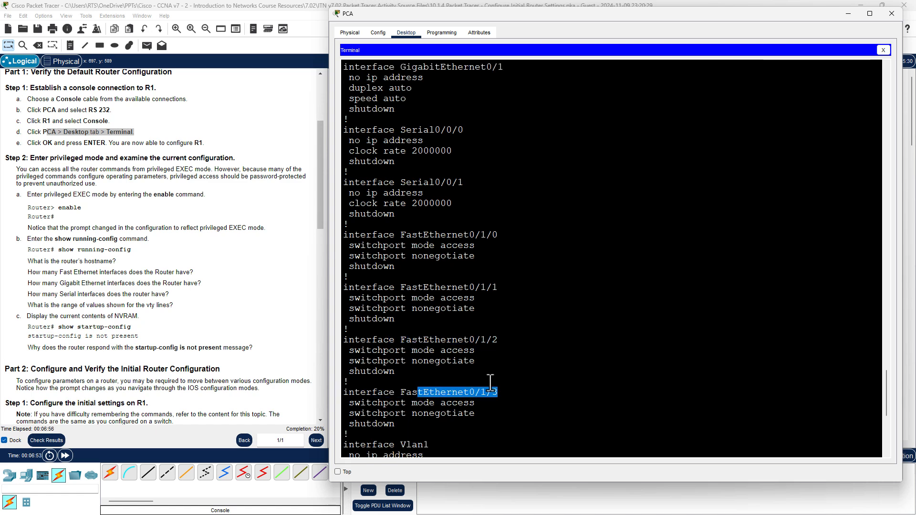
pyautogui.moveTo(511, 394); pyautogui.dragTo(336, 240)
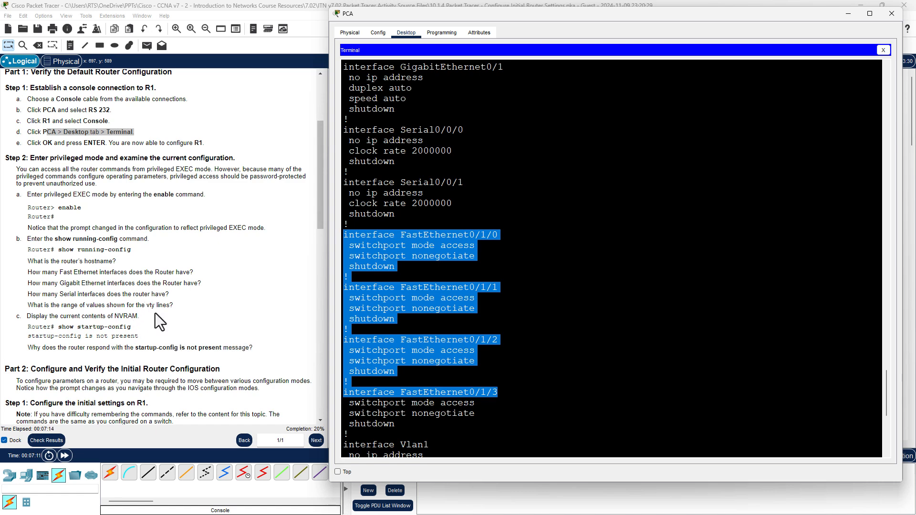
pyautogui.click(547, 299)
pyautogui.scroll(-5, 547, 299)
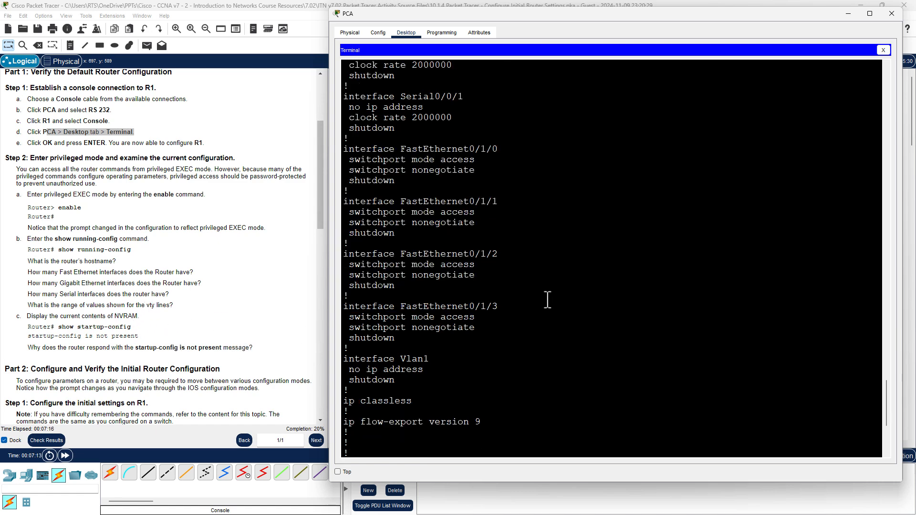
pyautogui.scroll(-5, 547, 299)
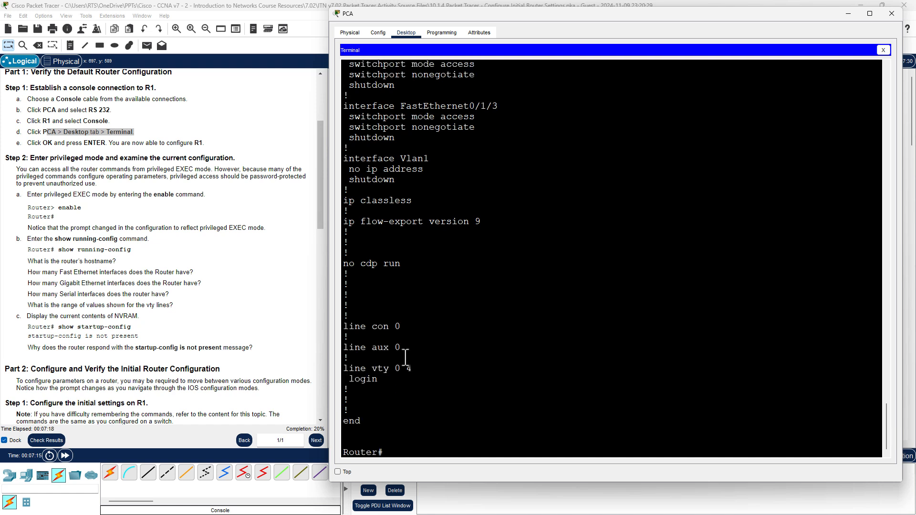
pyautogui.moveTo(343, 370); pyautogui.dragTo(410, 370)
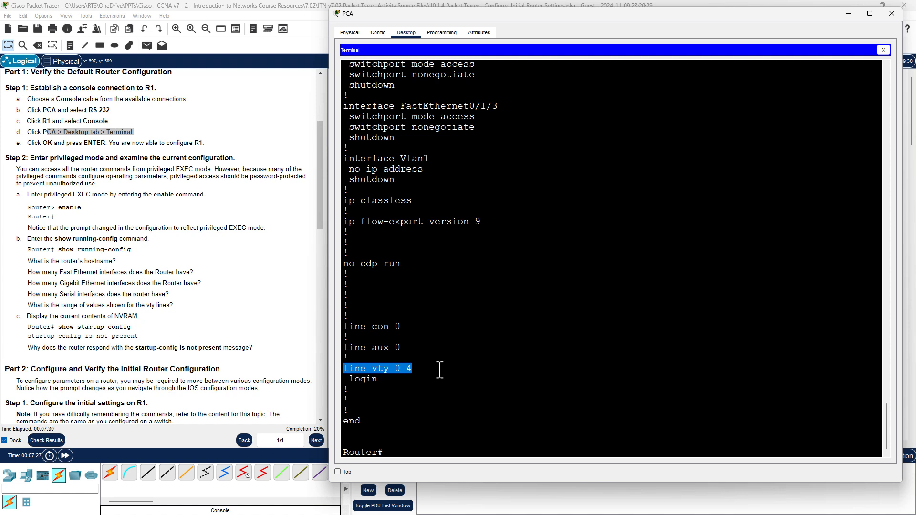
pyautogui.click(454, 378)
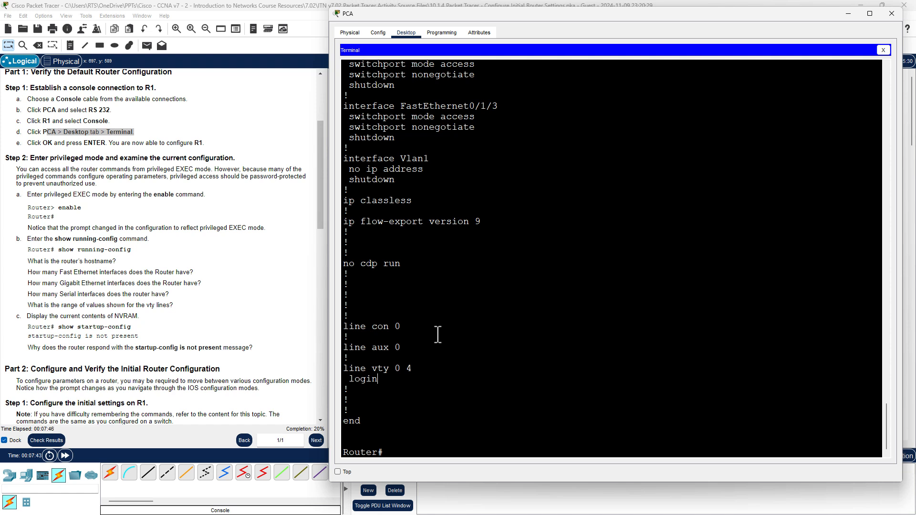
# Run show startup-config, correcting the mistyped 'nv', and see 'startup-config is not present'.
pyautogui.press('Return')
pyautogui.press('Return')
pyautogui.press('Return')
pyautogui.press('Return')
pyautogui.press('Return')
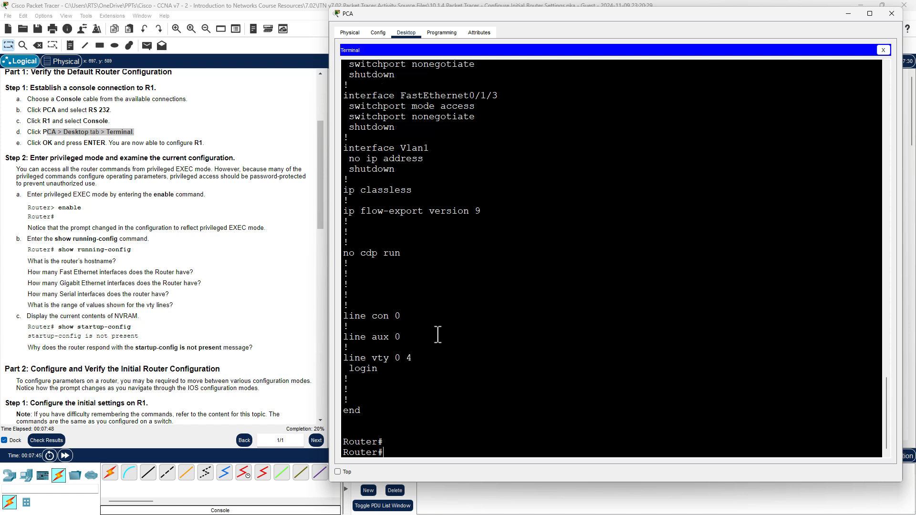
pyautogui.write('show')
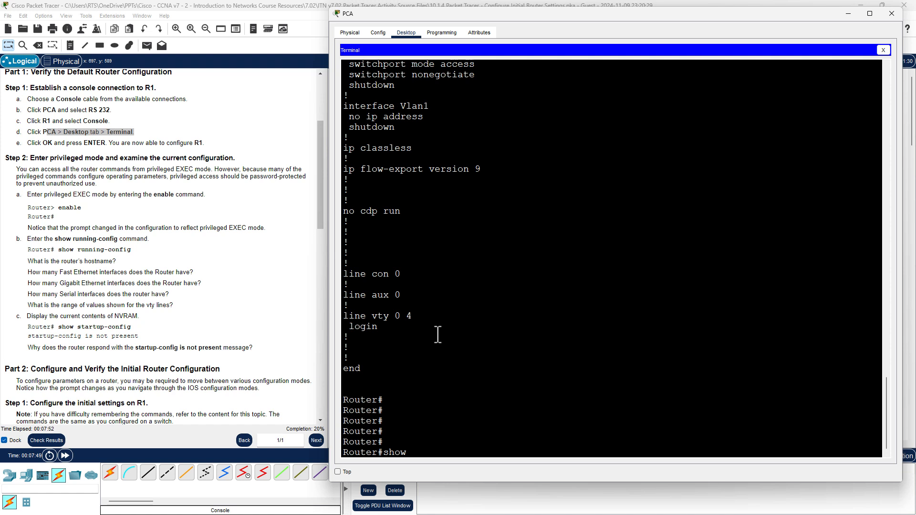
pyautogui.write(' nv')
pyautogui.press('BackSpace')
pyautogui.press('BackSpace')
pyautogui.write('sta')
pyautogui.press('Tab')
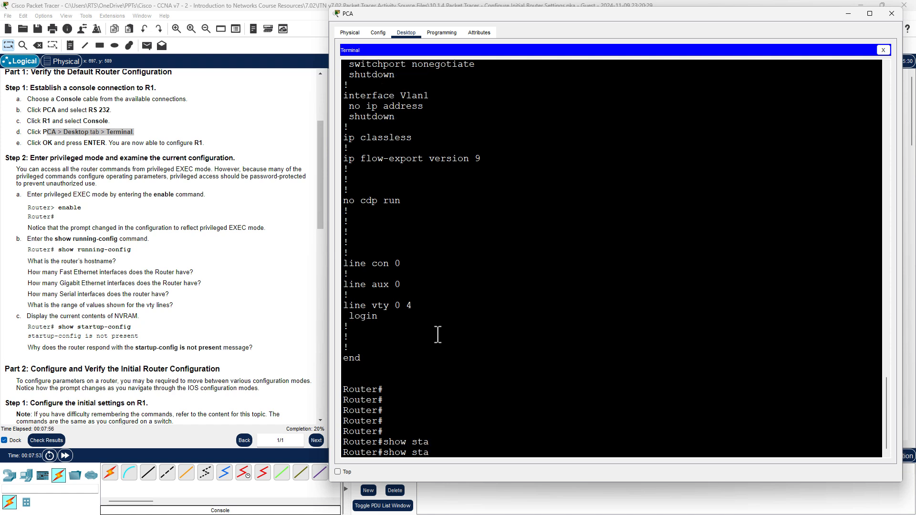
pyautogui.write('rt')
pyautogui.press('Tab')
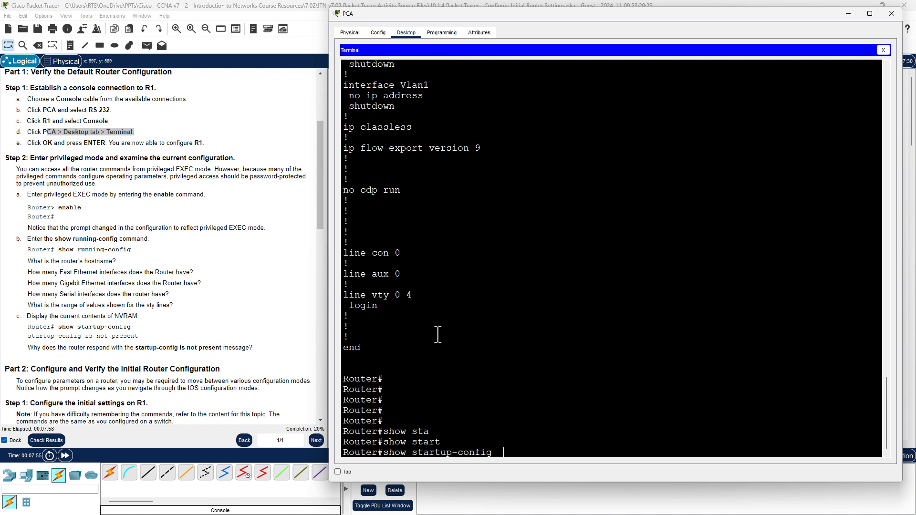
pyautogui.press('Return')
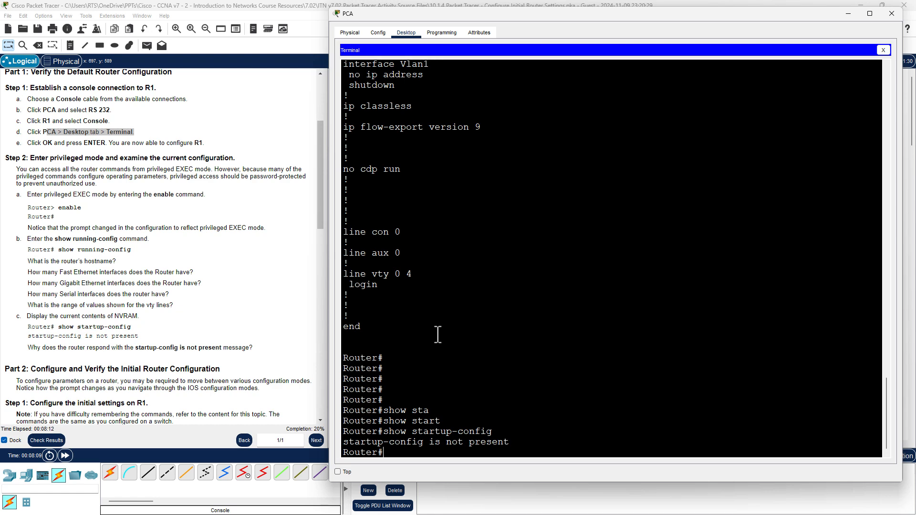
pyautogui.scroll(6, 437, 334)
pyautogui.moveTo(451, 258); pyautogui.dragTo(301, 205)
pyautogui.click(492, 212)
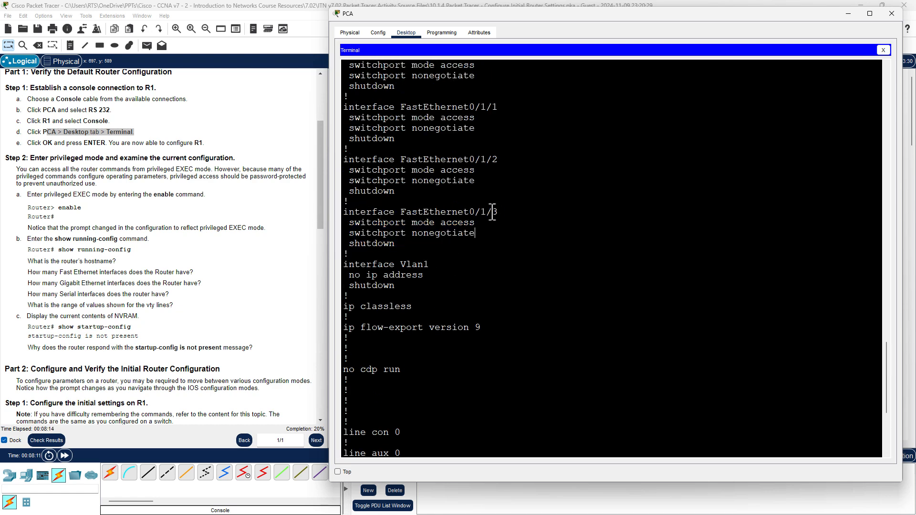
pyautogui.moveTo(488, 182); pyautogui.dragTo(360, 132)
pyautogui.scroll(2, 502, 188)
pyautogui.moveTo(495, 189); pyautogui.dragTo(341, 116)
pyautogui.scroll(3, 470, 220)
pyautogui.moveTo(465, 177); pyautogui.dragTo(347, 148)
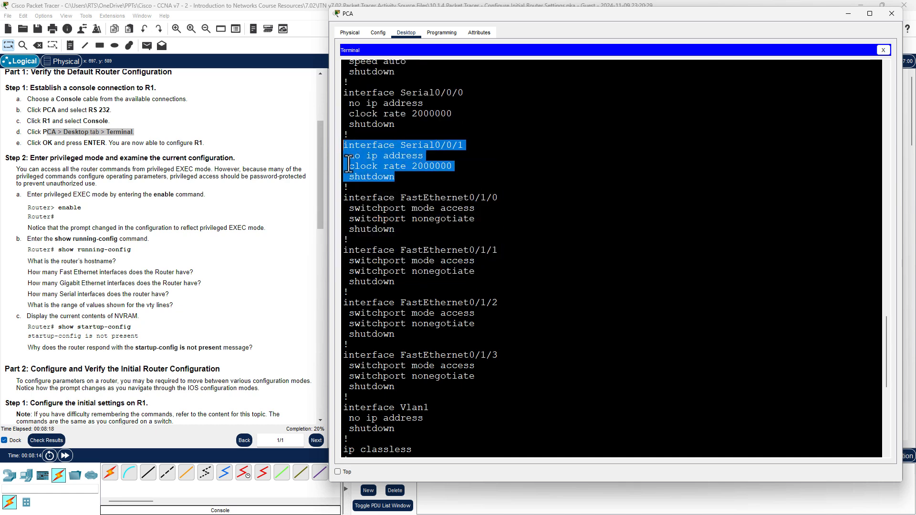
pyautogui.moveTo(562, 227); pyautogui.dragTo(562, 224)
pyautogui.moveTo(471, 170); pyautogui.dragTo(361, 165)
pyautogui.moveTo(423, 157); pyautogui.dragTo(341, 143)
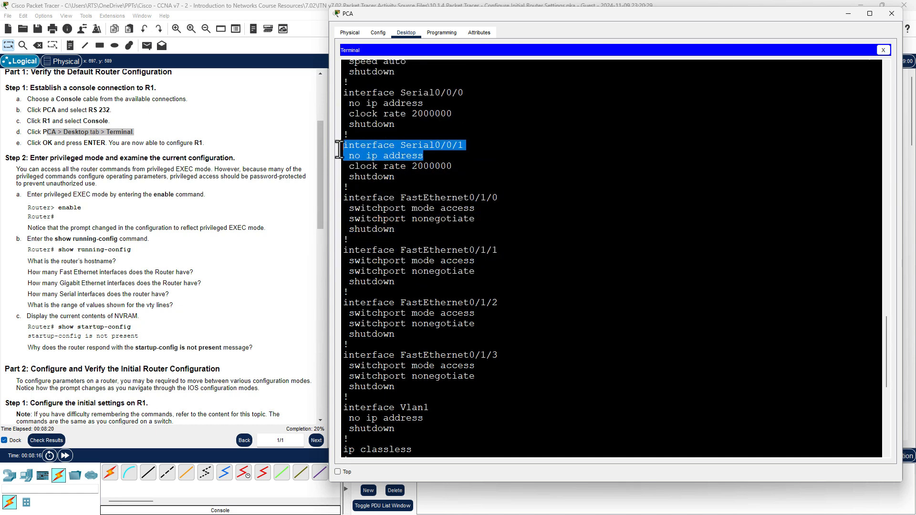
pyautogui.scroll(3, 480, 180)
pyautogui.scroll(1, 478, 183)
pyautogui.moveTo(415, 179); pyautogui.dragTo(364, 152)
pyautogui.scroll(-5, 496, 210)
pyautogui.scroll(-10, 496, 210)
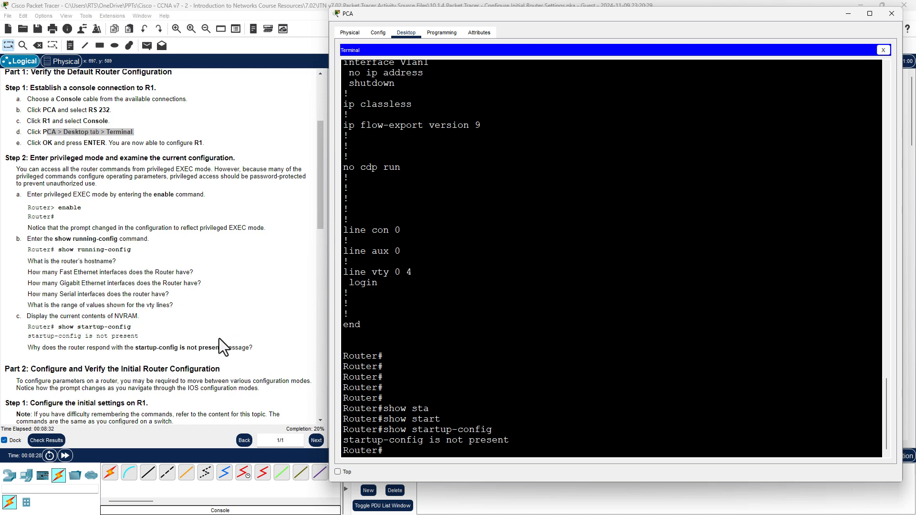
# Scroll the instructions to Part 2: Configure and Verify the Initial Router Configuration.
pyautogui.scroll(-7, 220, 321)
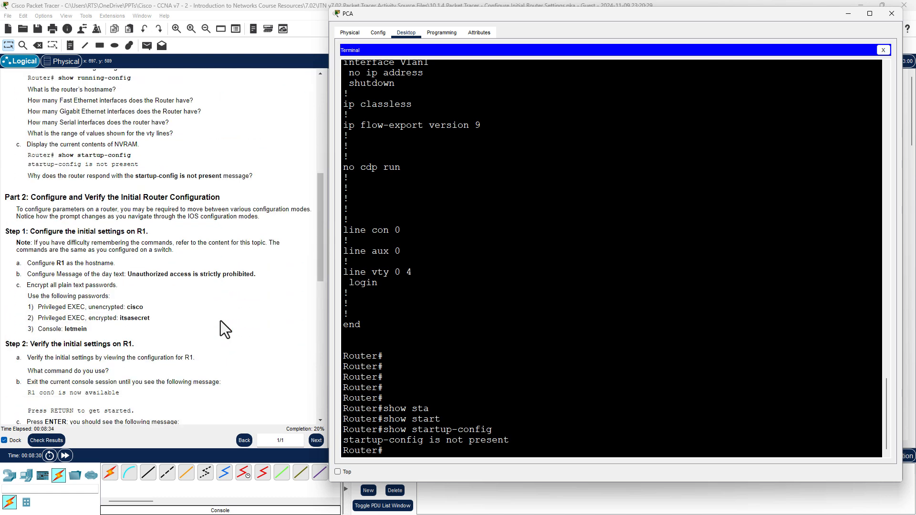
pyautogui.scroll(-3, 220, 321)
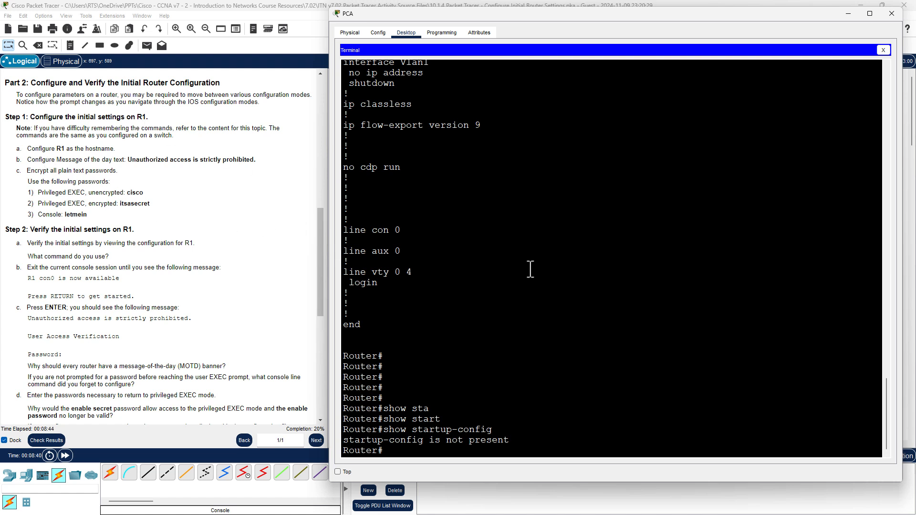
# Try the hostname R1 command at the Router# privileged prompt.
pyautogui.press('Return')
pyautogui.press('Return')
pyautogui.press('Return')
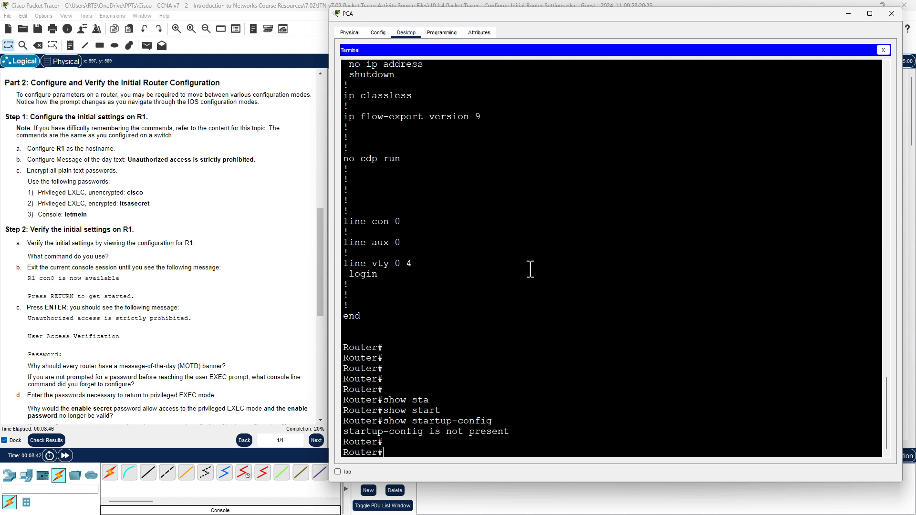
pyautogui.write('hostna')
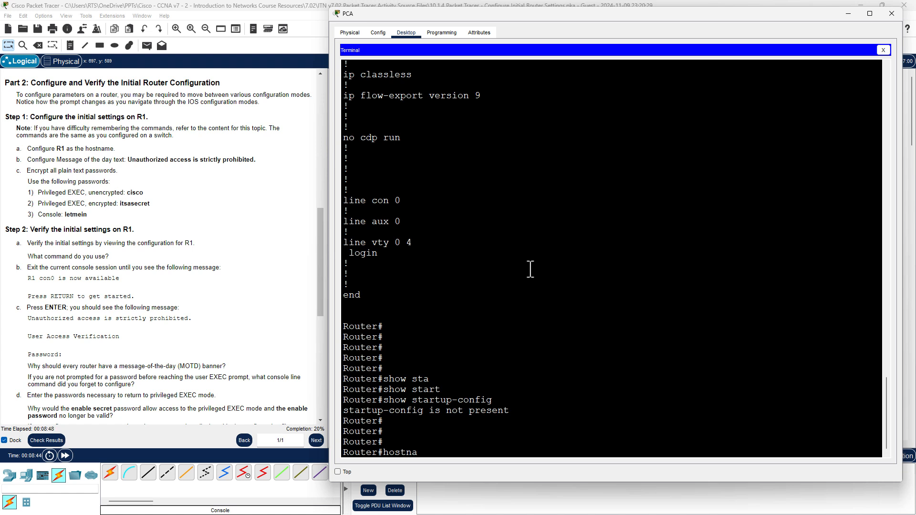
pyautogui.write('me R1')
pyautogui.press('Return')
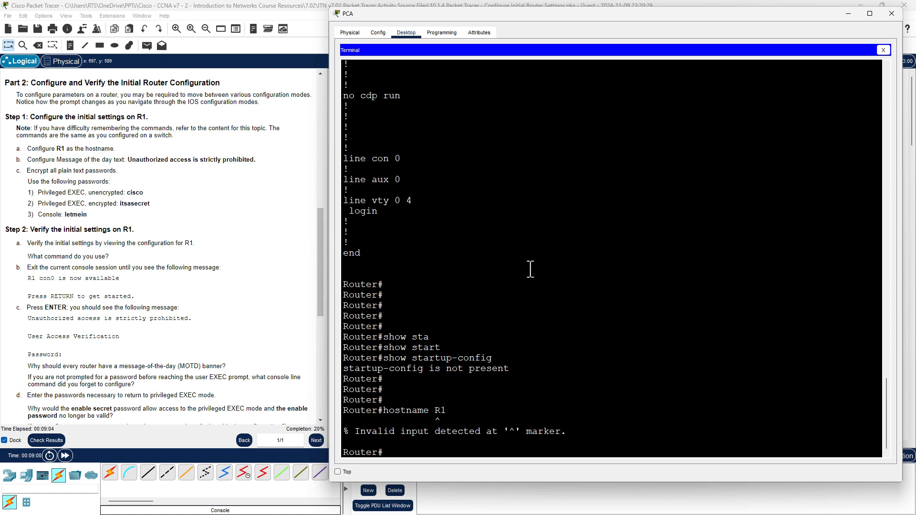
# Enter global configuration mode with configure terminal and type hostname R1.
pyautogui.write('conf')
pyautogui.press('Tab')
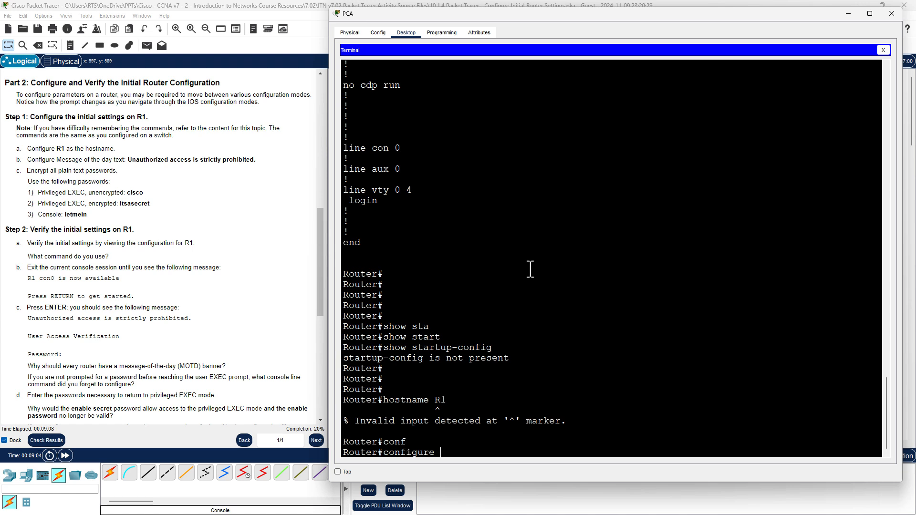
pyautogui.write('t')
pyautogui.press('Tab')
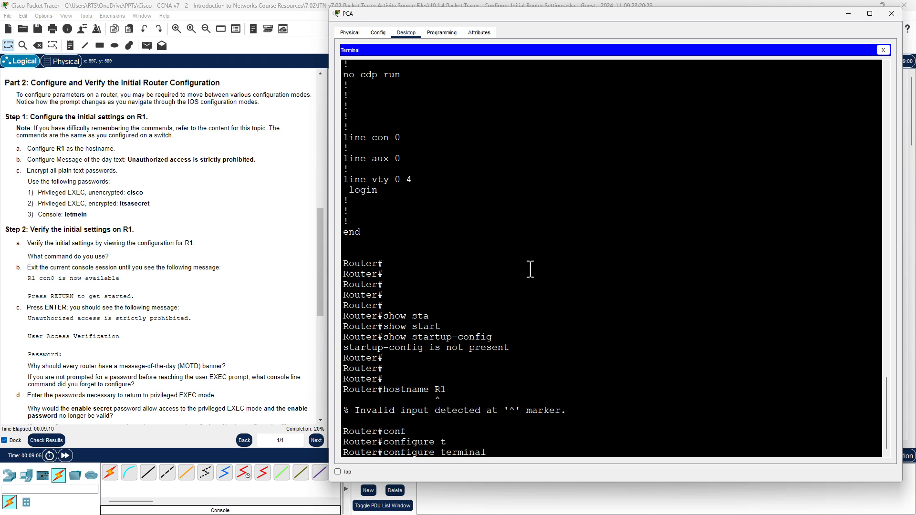
pyautogui.press('Return')
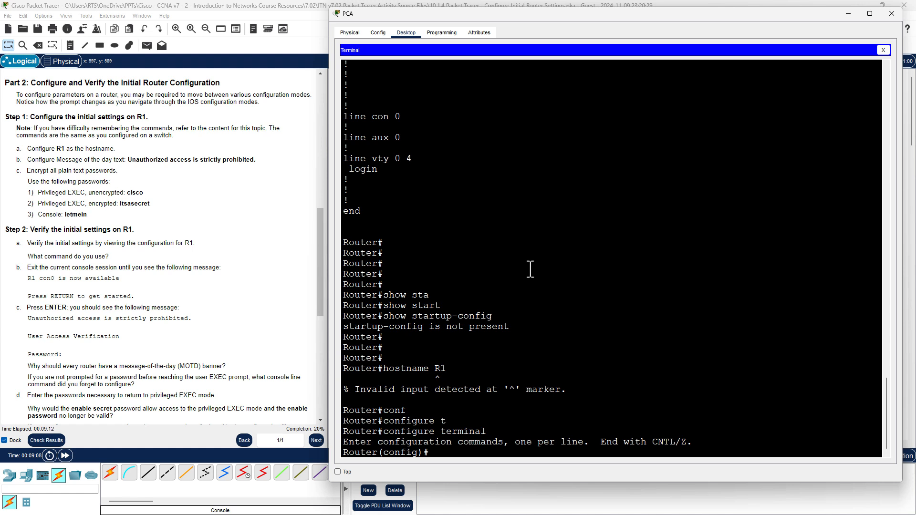
pyautogui.write('hostname R1')
# Apply hostname R1, then list banner options with banner ? and banner motd ?
pyautogui.press('Return')
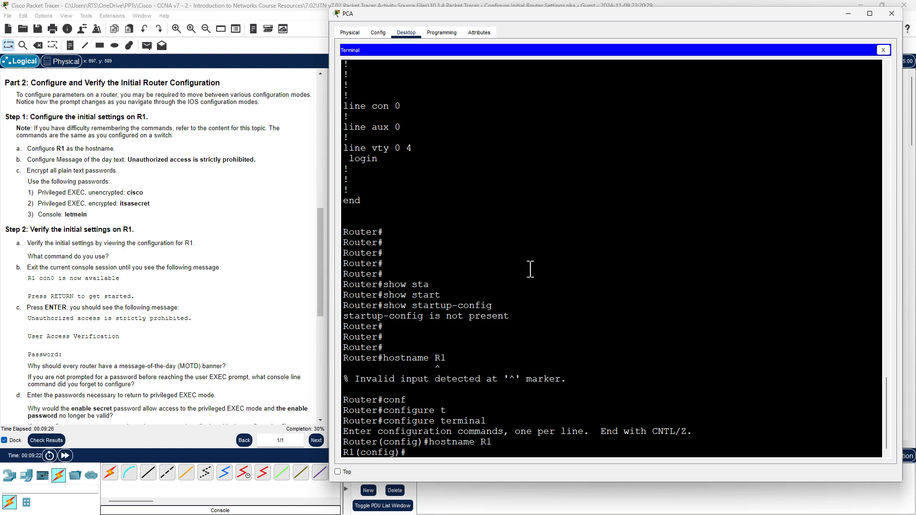
pyautogui.write('n')
pyautogui.write('ban')
pyautogui.press('Tab')
pyautogui.write('?')
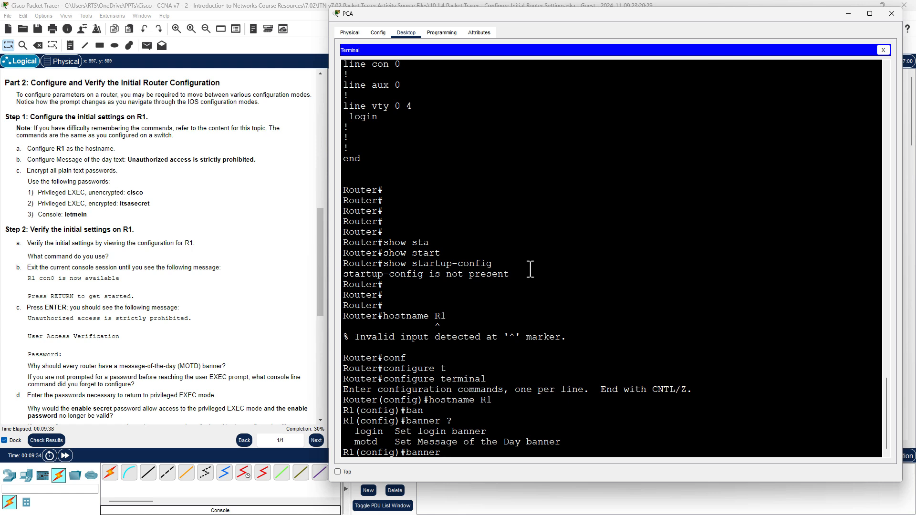
pyautogui.write('motd ?')
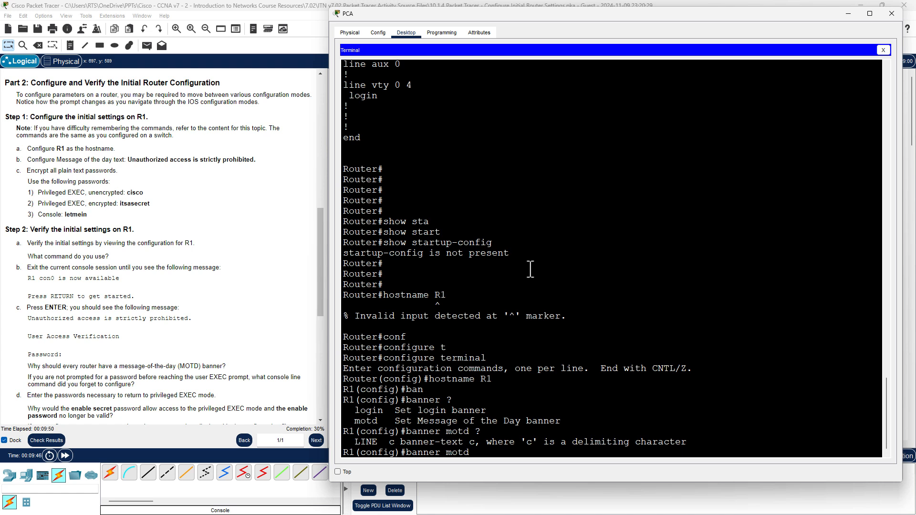
# Set the MOTD banner to *Unauthorized access is strictly prohibited.*, correcting a mistyped 8.
pyautogui.press('BackSpace')
pyautogui.write('*')
pyautogui.write('Unauthorized access is')
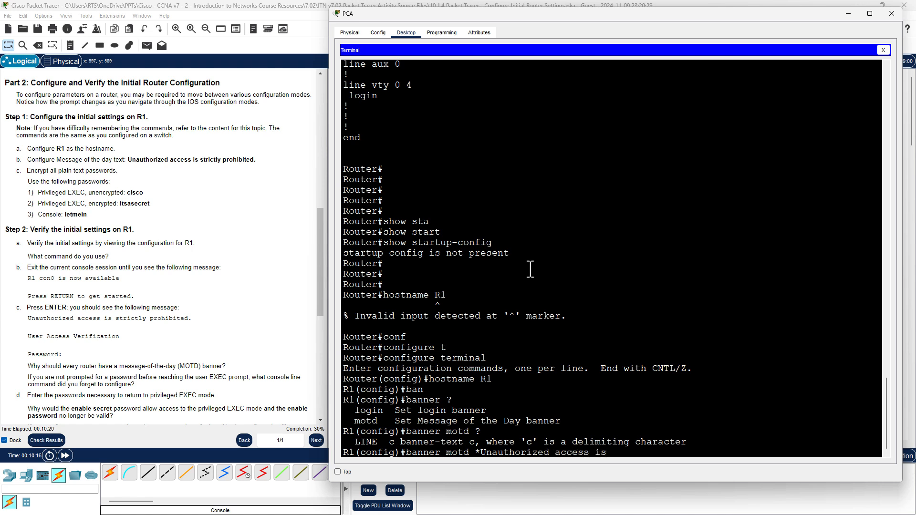
pyautogui.write(' strictly prohibi')
pyautogui.write('8')
pyautogui.press('BackSpace')
pyautogui.write('*')
pyautogui.press('Return')
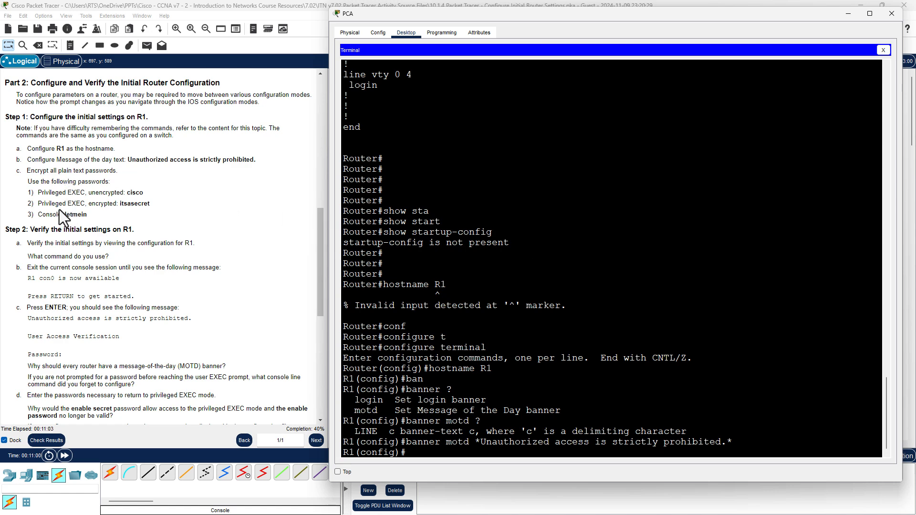
# Copy service password-encryption from earlier output and paste-run it at R1(config)#.
pyautogui.scroll(1, 553, 239)
pyautogui.scroll(15, 553, 238)
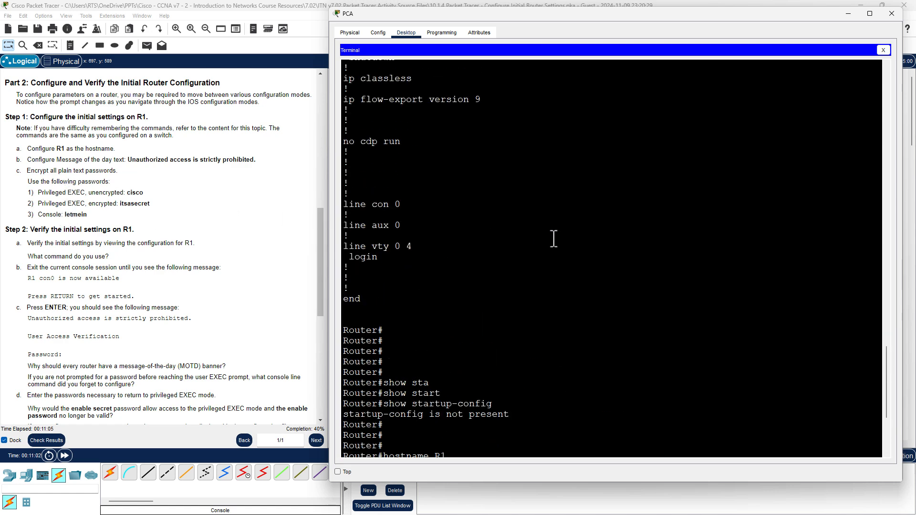
pyautogui.scroll(10, 549, 236)
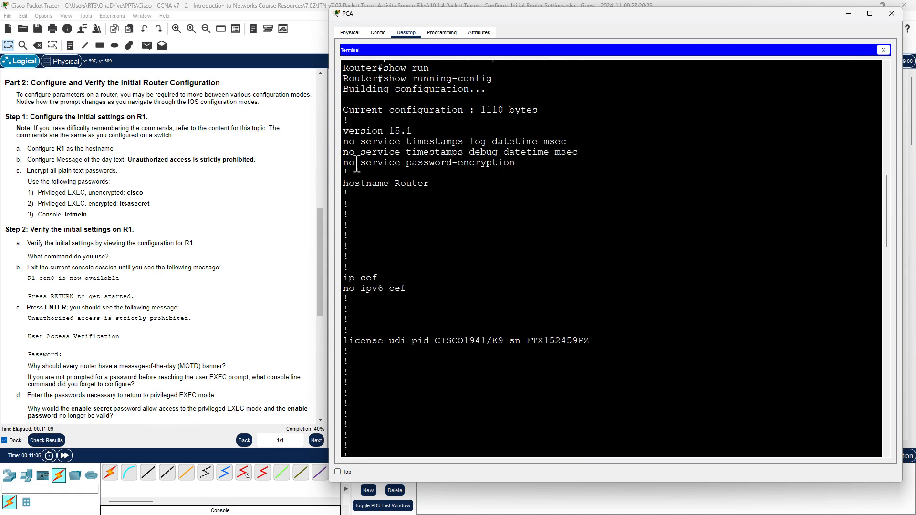
pyautogui.moveTo(360, 165); pyautogui.dragTo(517, 165)
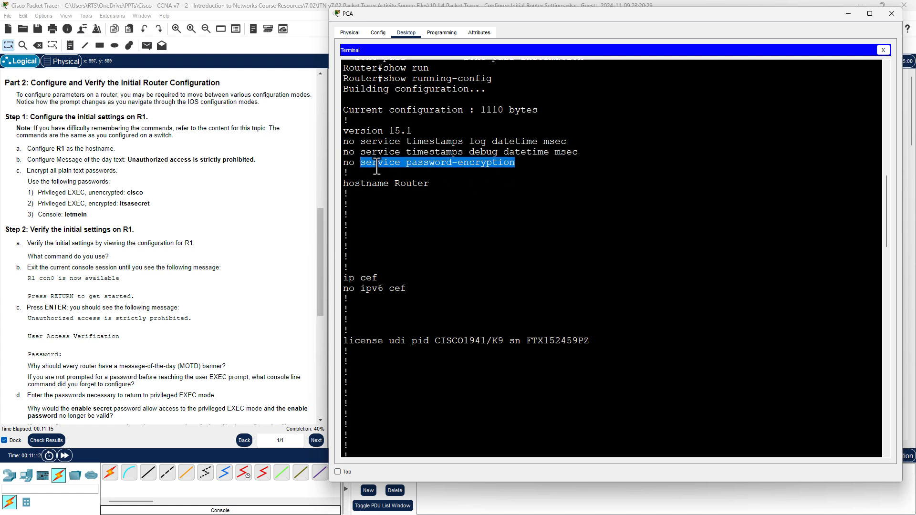
pyautogui.click(537, 250)
pyautogui.press('Return')
pyautogui.press('Return')
pyautogui.press('Return')
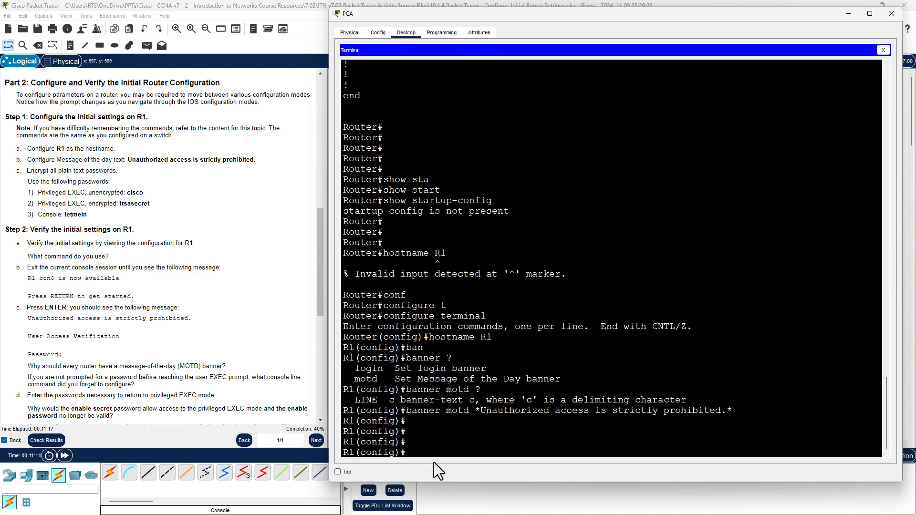
pyautogui.rightClick(439, 447)
pyautogui.click(462, 462)
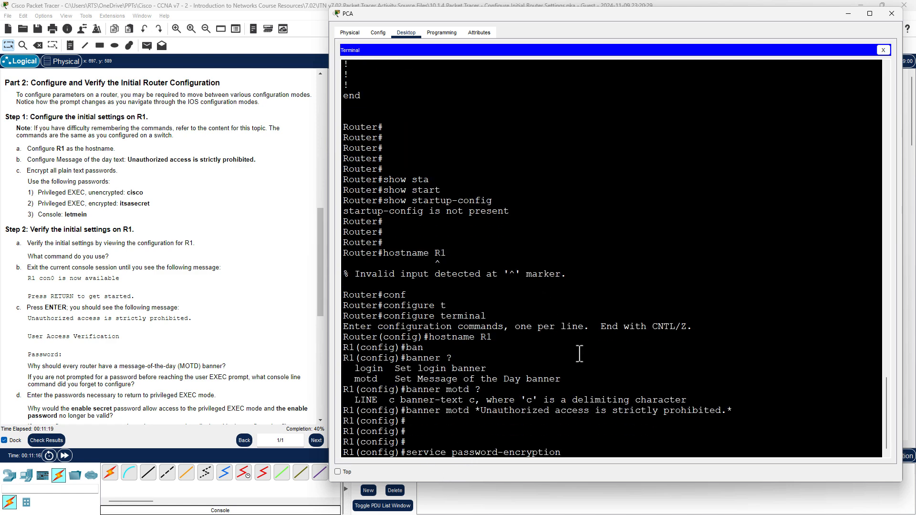
pyautogui.press('Return')
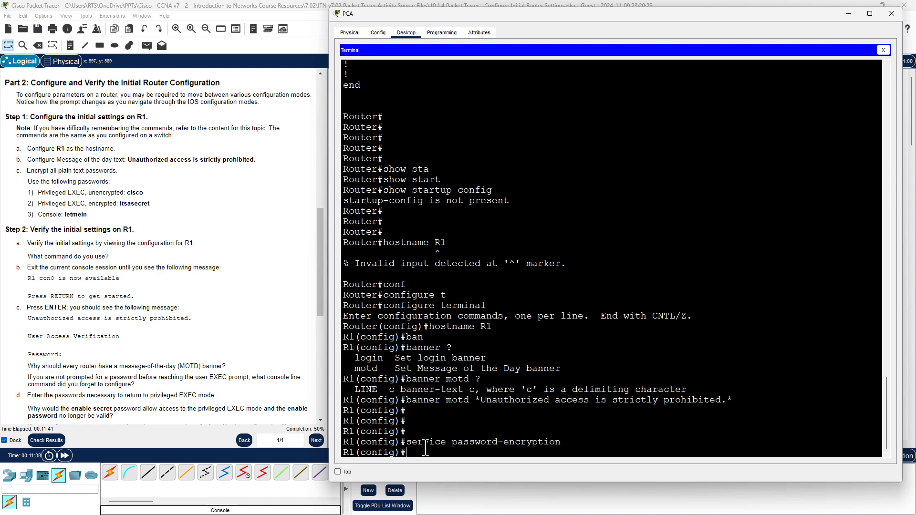
# Set the unencrypted enable password and the enable secret to their required values.
pyautogui.write('en')
pyautogui.press('Tab')
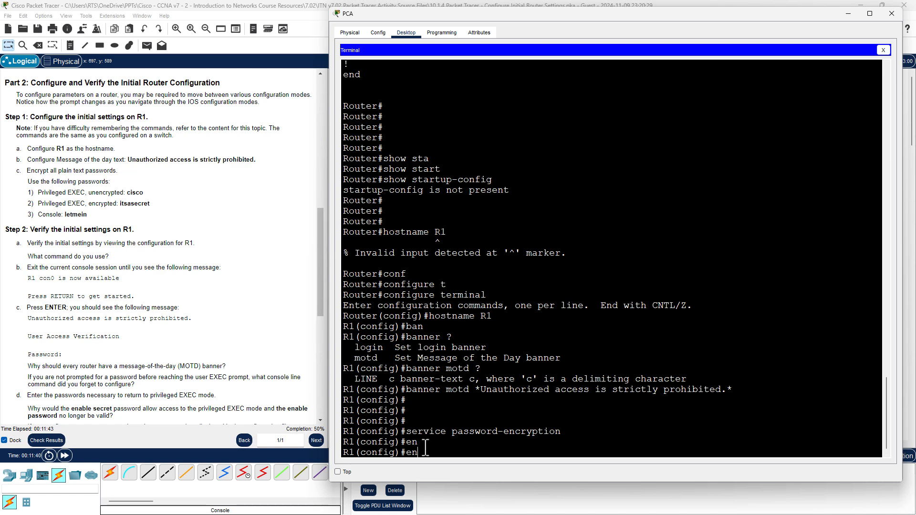
pyautogui.write('able ?')
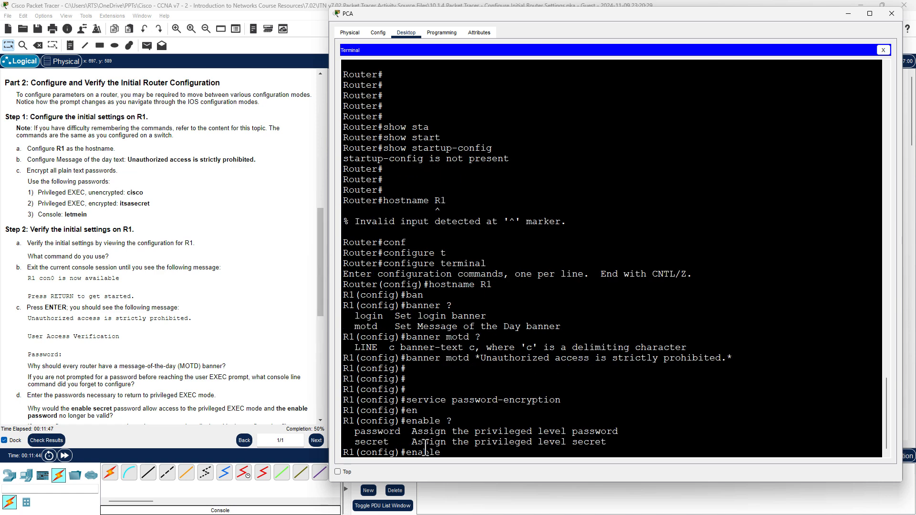
pyautogui.write('password cisco')
pyautogui.press('Return')
pyautogui.write('ena')
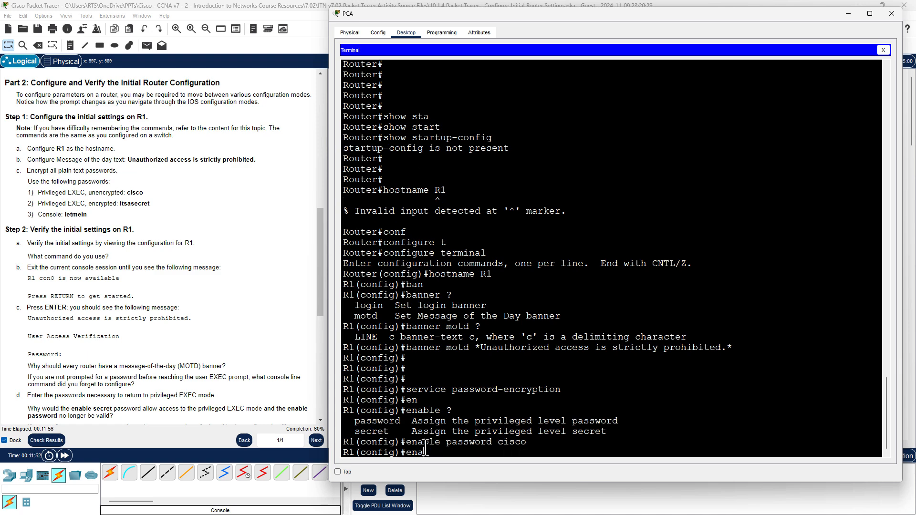
pyautogui.write('ble secret itsasecret')
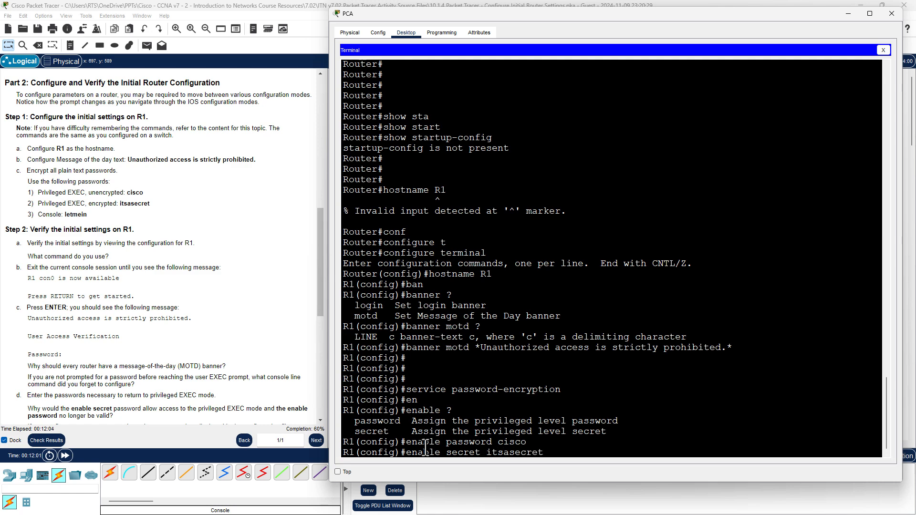
pyautogui.press('Return')
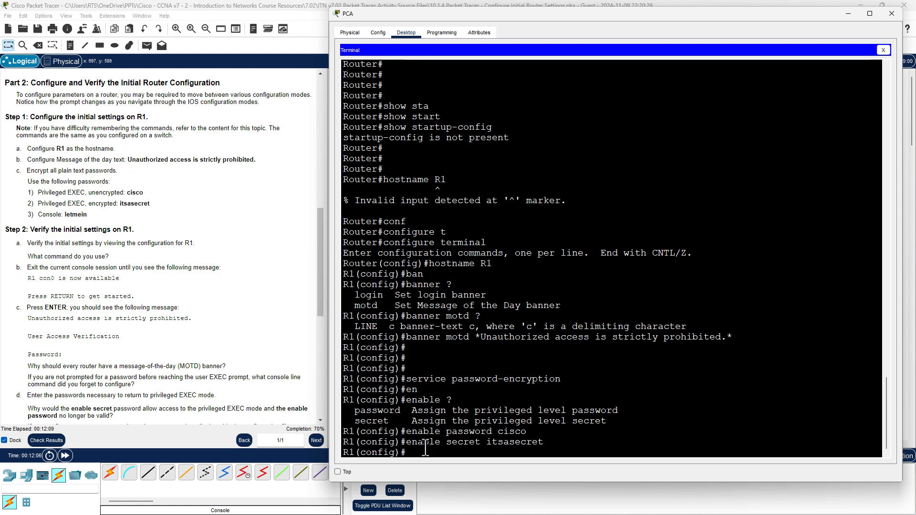
# Try console ?, then list all global configuration commands with ?
pyautogui.write('con')
pyautogui.press('Tab')
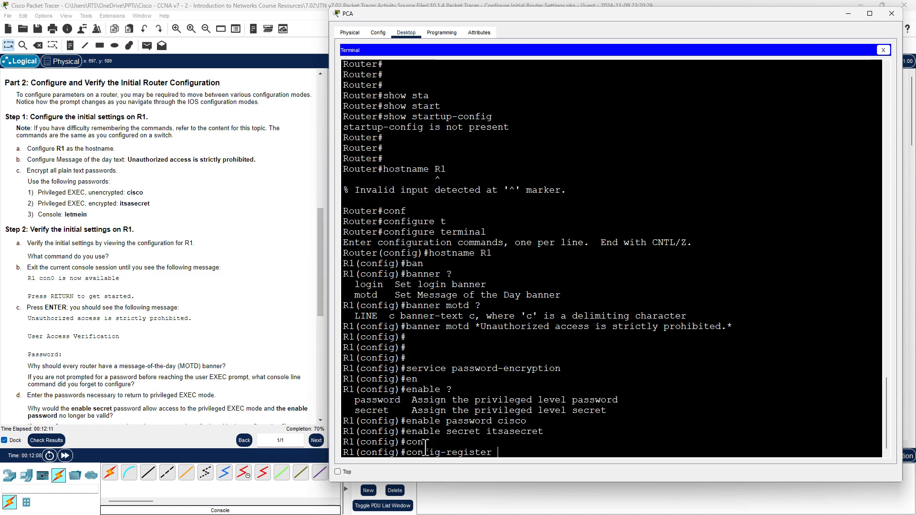
pyautogui.press('BackSpace')
pyautogui.press('BackSpace')
pyautogui.press('BackSpace')
pyautogui.press('BackSpace')
pyautogui.press('BackSpace')
pyautogui.press('BackSpace')
pyautogui.press('BackSpace')
pyautogui.press('BackSpace')
pyautogui.press('BackSpace')
pyautogui.press('BackSpace')
pyautogui.press('BackSpace')
pyautogui.press('BackSpace')
pyautogui.press('BackSpace')
pyautogui.press('BackSpace')
pyautogui.press('BackSpace')
pyautogui.press('BackSpace')
pyautogui.write('console ?')
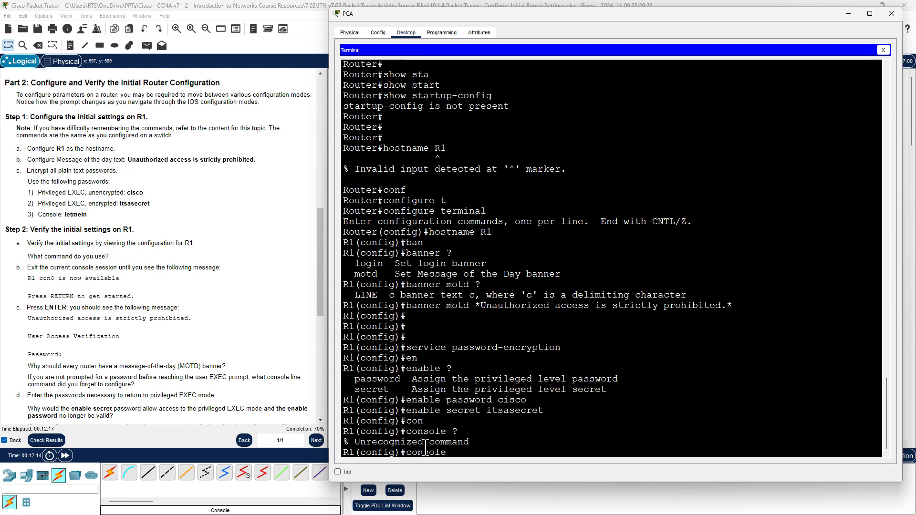
pyautogui.press('BackSpace')
pyautogui.press('BackSpace')
pyautogui.press('BackSpace')
pyautogui.press('BackSpace')
pyautogui.press('BackSpace')
pyautogui.press('BackSpace')
pyautogui.press('BackSpace')
pyautogui.press('BackSpace')
pyautogui.write('?')
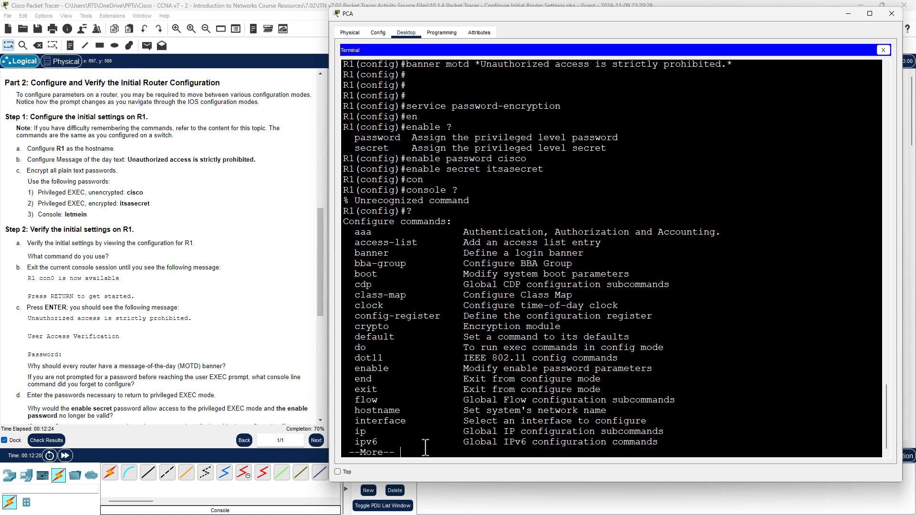
pyautogui.press('space')
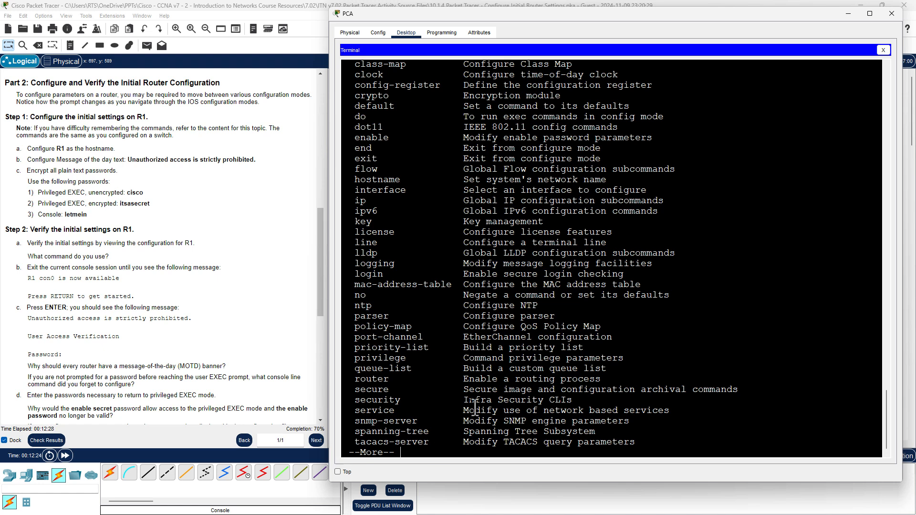
# Find the line command in the list and check line console ? for valid line numbers.
pyautogui.tripleClick(490, 244)
pyautogui.moveTo(464, 244); pyautogui.dragTo(612, 241)
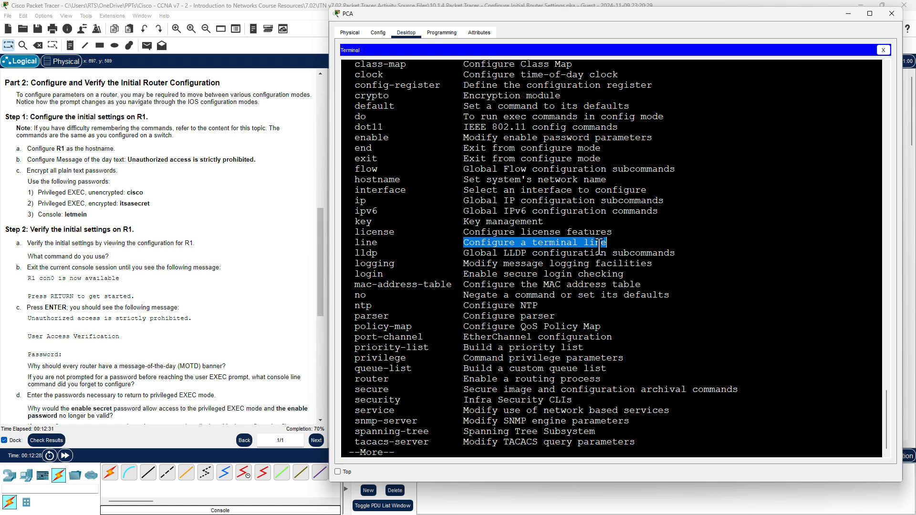
pyautogui.click(486, 357)
pyautogui.moveTo(362, 245); pyautogui.dragTo(614, 245)
pyautogui.click(594, 339)
pyautogui.press('space')
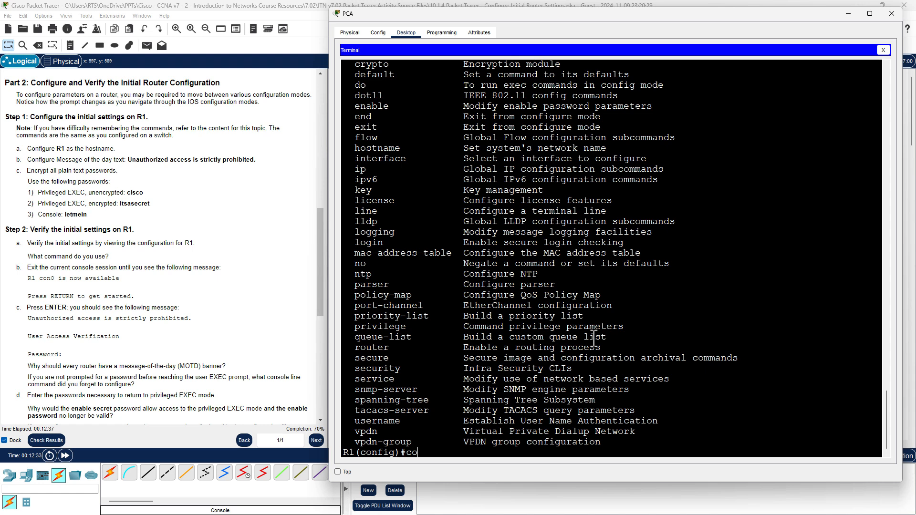
pyautogui.write('line cons')
pyautogui.press('Tab')
pyautogui.write('?')
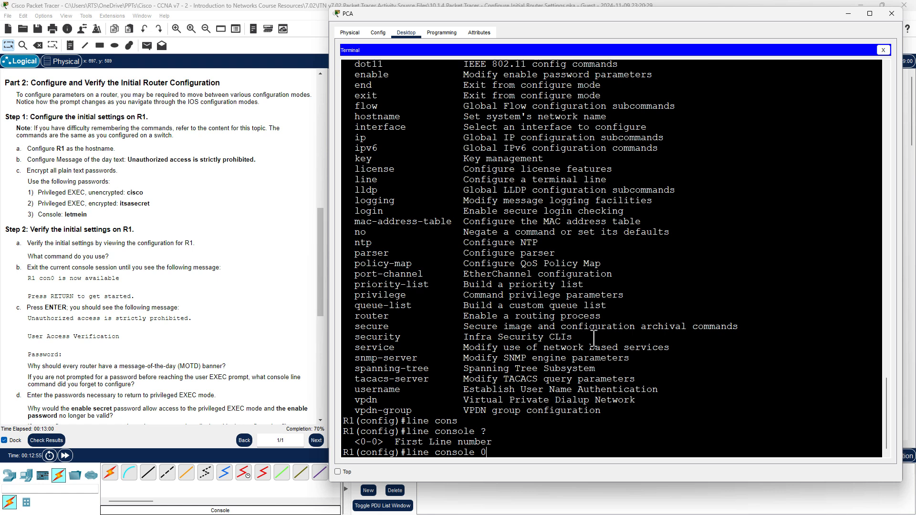
# Enter line console 0 and list the line configuration commands with ?
pyautogui.press('Return')
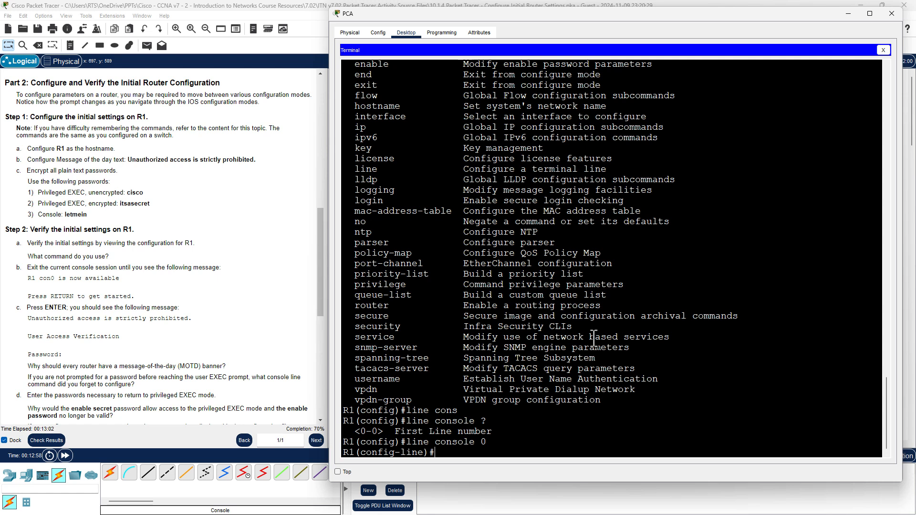
pyautogui.doubleClick(380, 452)
pyautogui.doubleClick(411, 451)
pyautogui.click(452, 450)
pyautogui.moveTo(406, 442); pyautogui.dragTo(479, 444)
pyautogui.click(478, 452)
pyautogui.write('?')
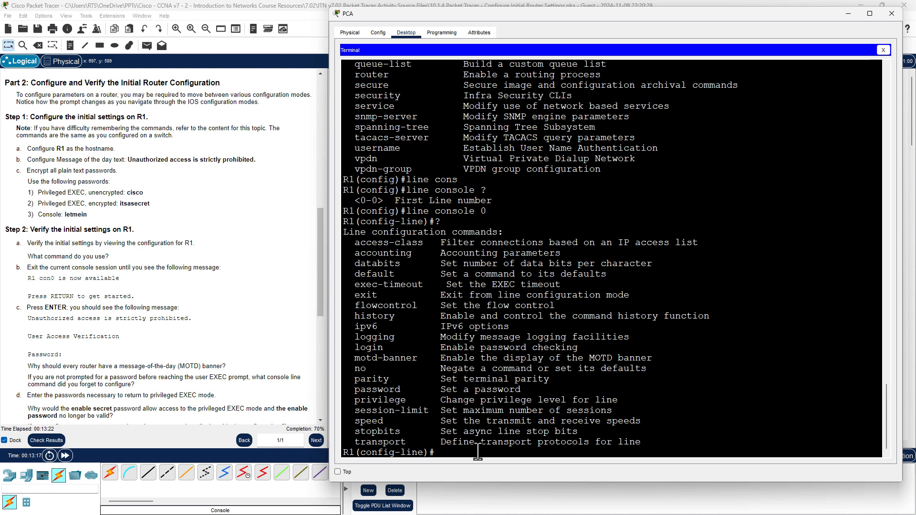
pyautogui.moveTo(354, 389); pyautogui.dragTo(520, 388)
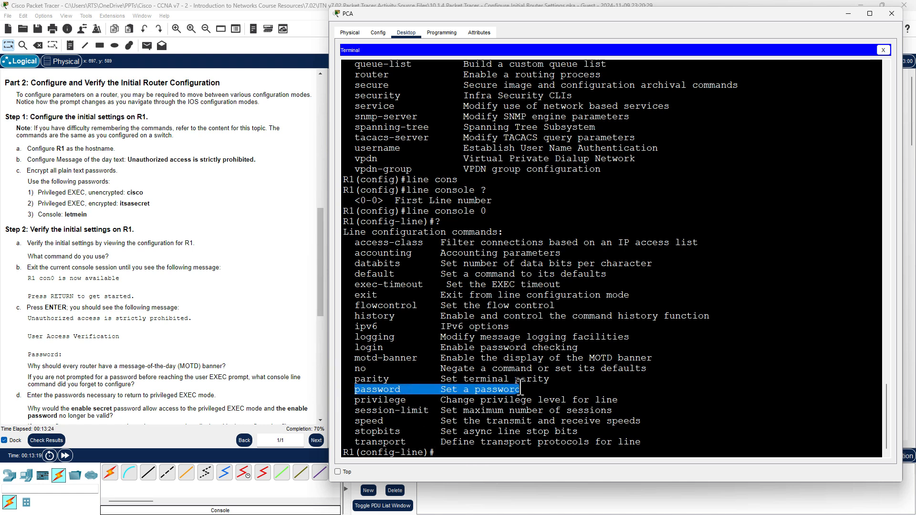
pyautogui.click(460, 447)
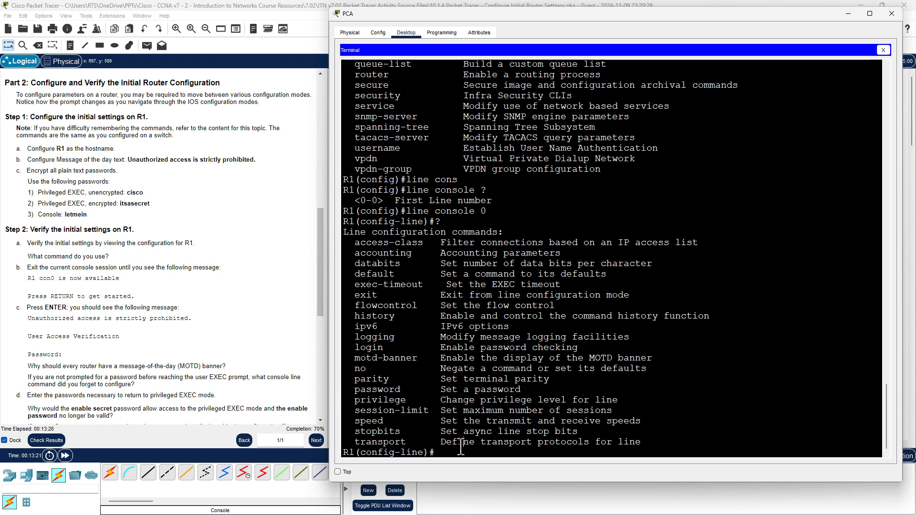
# Set the console line password to the required value.
pyautogui.write('pass')
pyautogui.press('Tab')
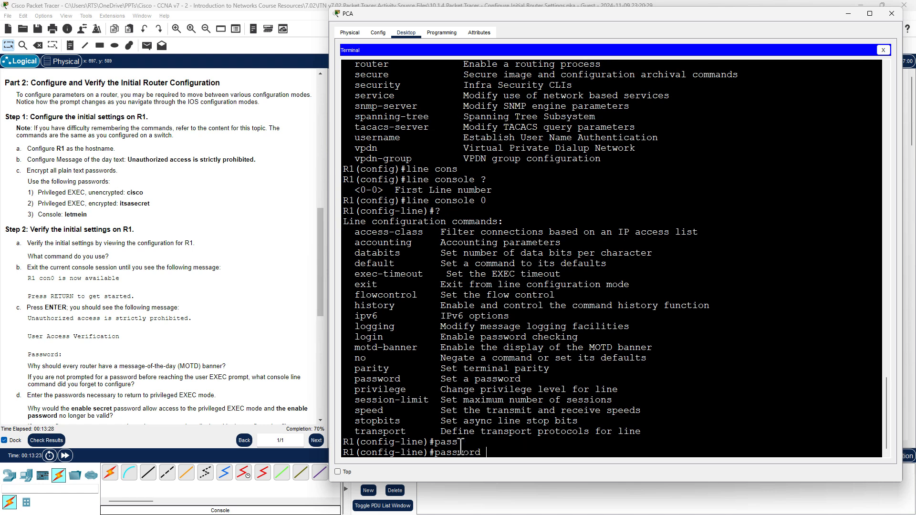
pyautogui.write('letmein')
pyautogui.press('Return')
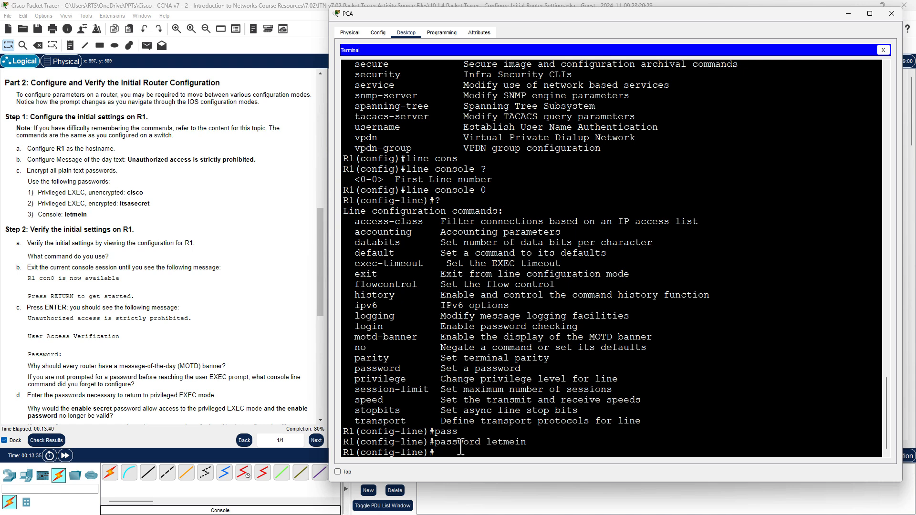
# Enable login on the console line so the password is required.
pyautogui.doubleClick(364, 328)
pyautogui.moveTo(439, 326); pyautogui.dragTo(590, 331)
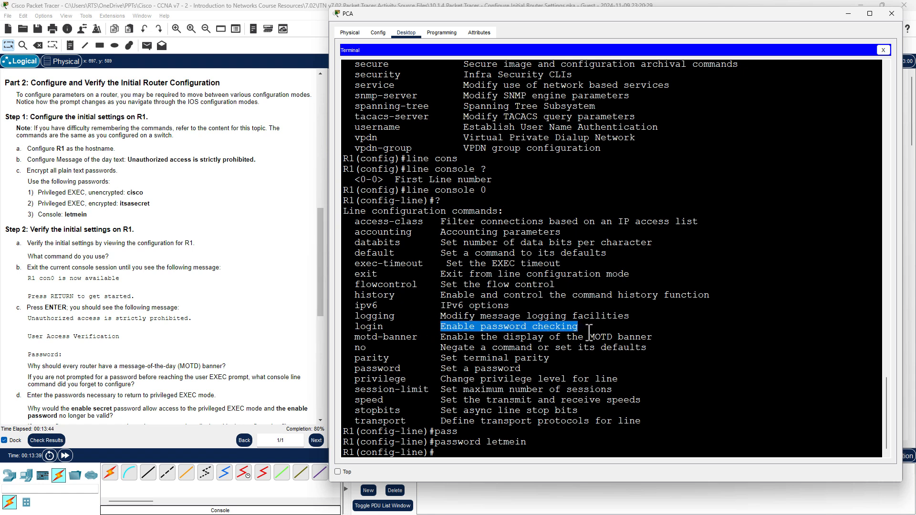
pyautogui.click(455, 450)
pyautogui.write('login')
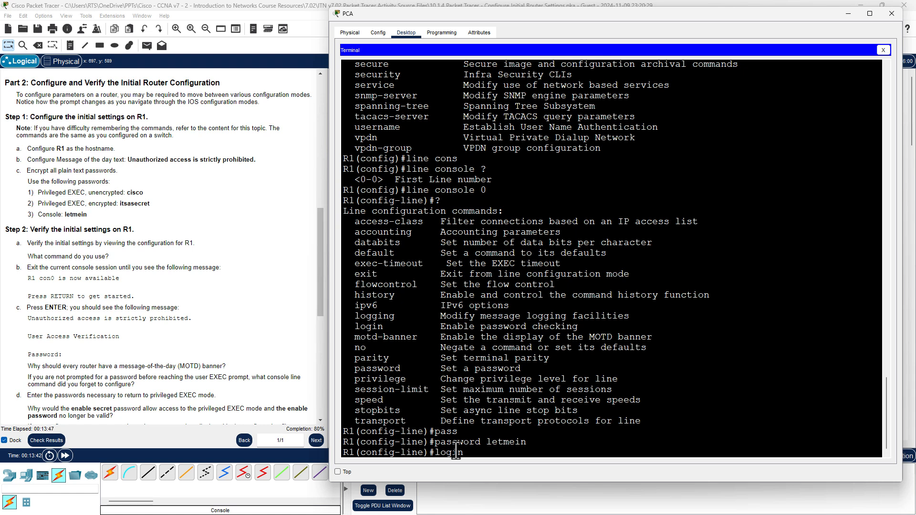
pyautogui.press('Return')
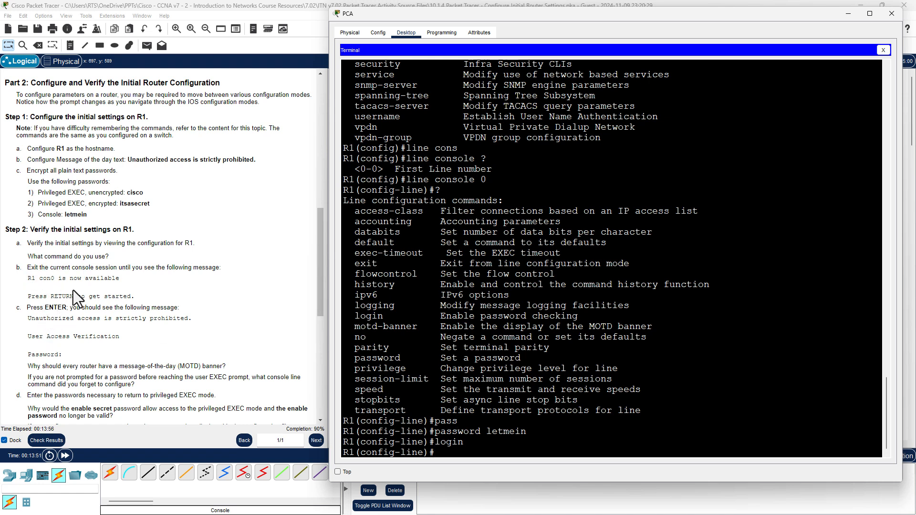
# Exit twice back to the R1# privileged prompt.
pyautogui.scroll(-3, 102, 335)
pyautogui.scroll(-3, 102, 336)
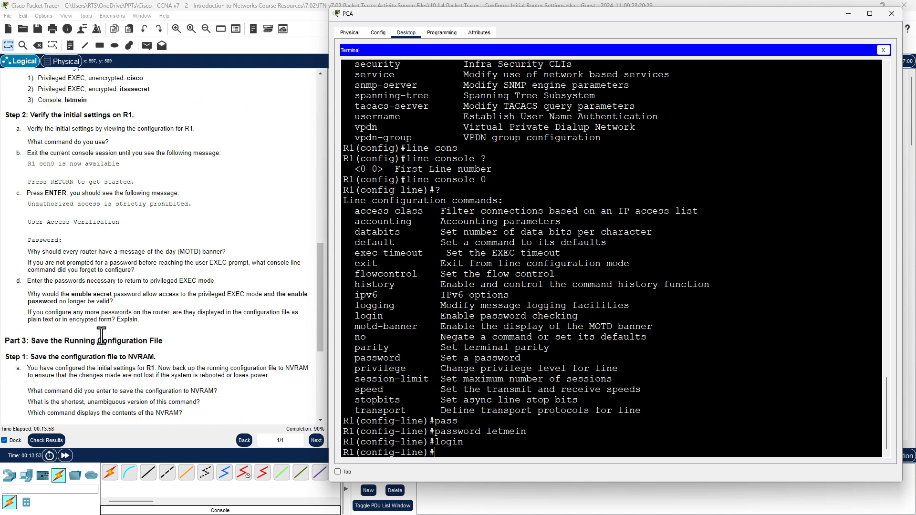
pyautogui.scroll(5, 102, 336)
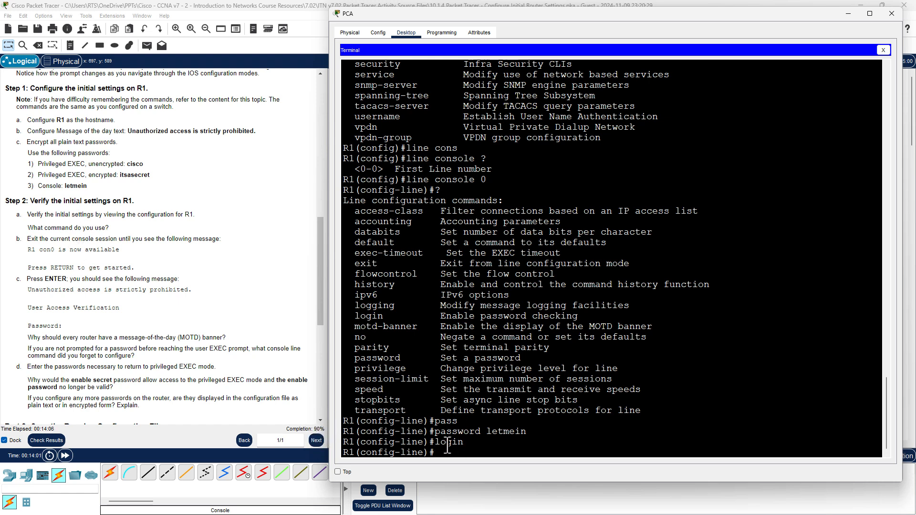
pyautogui.write('exit')
pyautogui.press('Return')
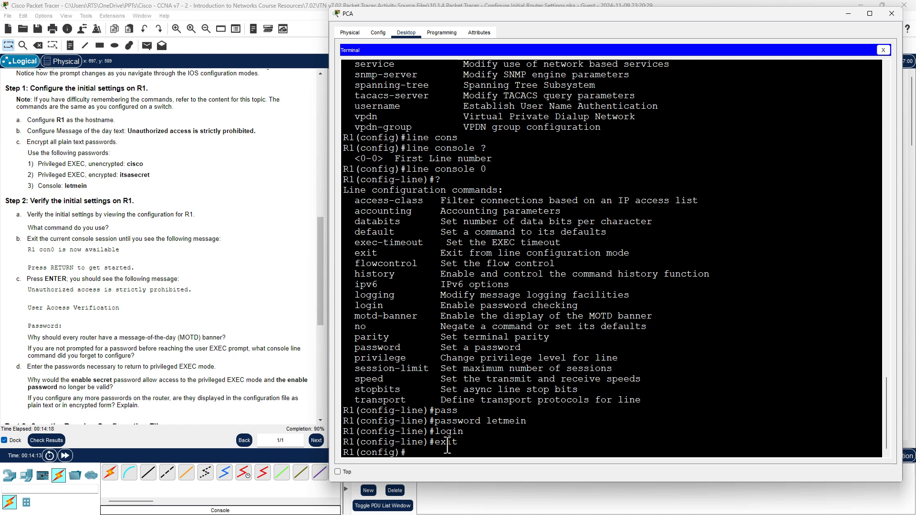
pyautogui.write('exit')
pyautogui.press('Return')
pyautogui.press('Return')
pyautogui.press('Return')
pyautogui.press('Return')
pyautogui.press('Return')
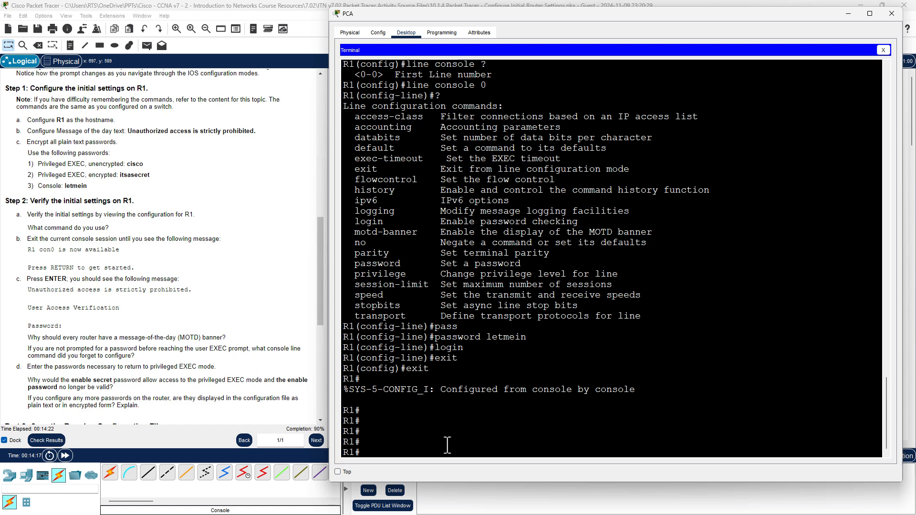
# Run show running-config and check service password-encryption, hostname R1 and the encrypted enable lines.
pyautogui.write('show run')
pyautogui.press('Tab')
pyautogui.press('Return')
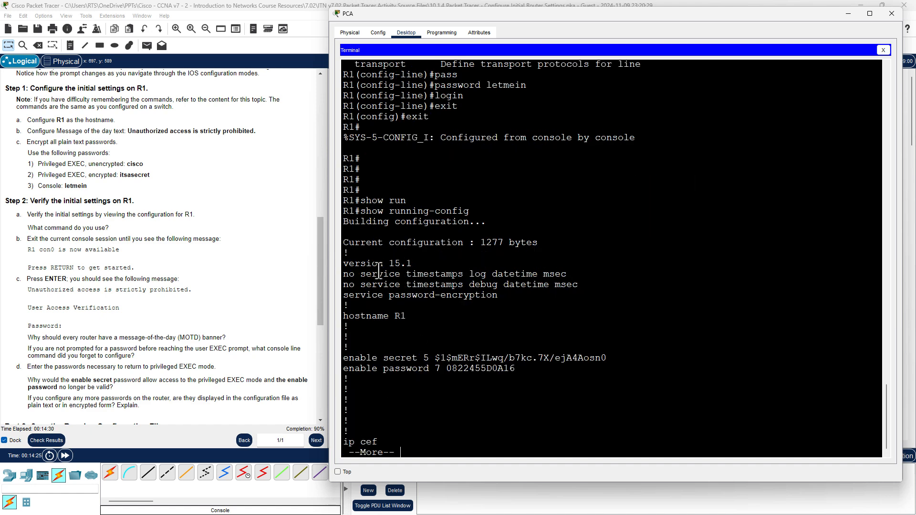
pyautogui.moveTo(351, 294); pyautogui.dragTo(520, 297)
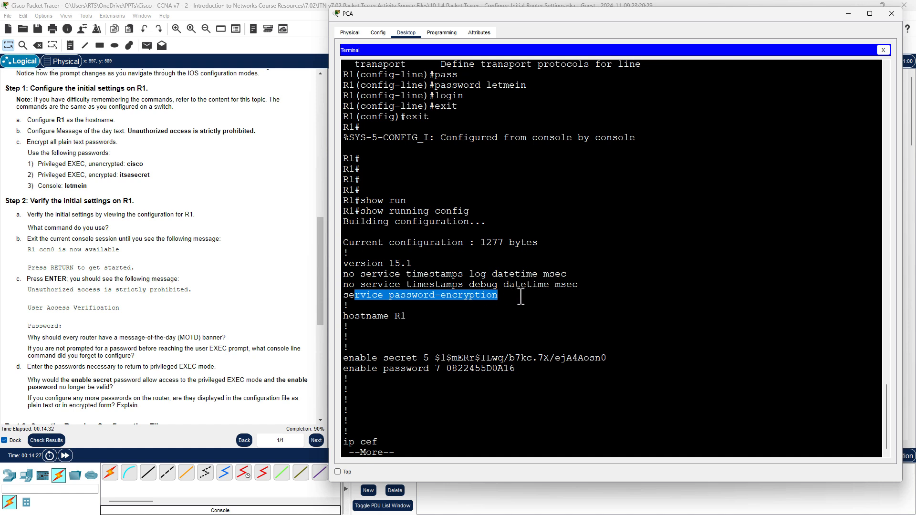
pyautogui.click(519, 297)
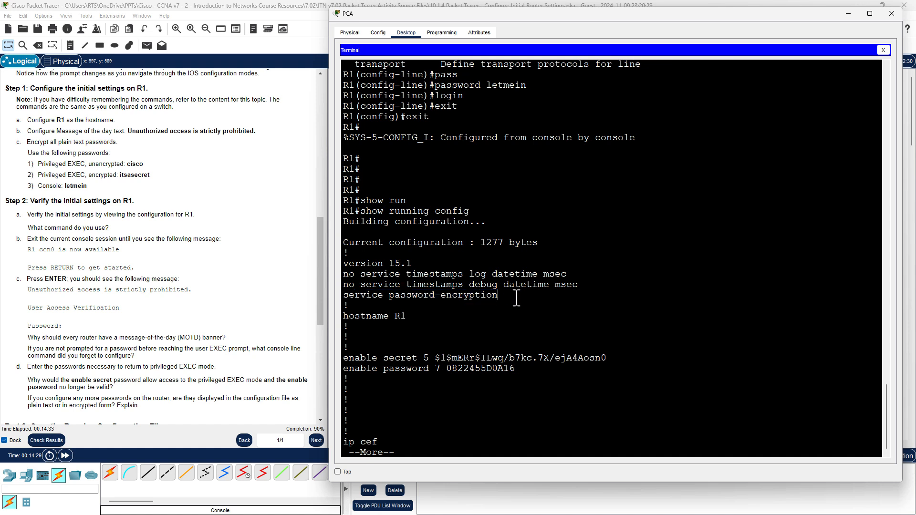
pyautogui.doubleClick(376, 315)
pyautogui.moveTo(387, 316); pyautogui.dragTo(433, 316)
pyautogui.moveTo(343, 358); pyautogui.dragTo(634, 372)
pyautogui.click(634, 373)
pyautogui.moveTo(378, 368); pyautogui.dragTo(500, 371)
pyautogui.doubleClick(499, 369)
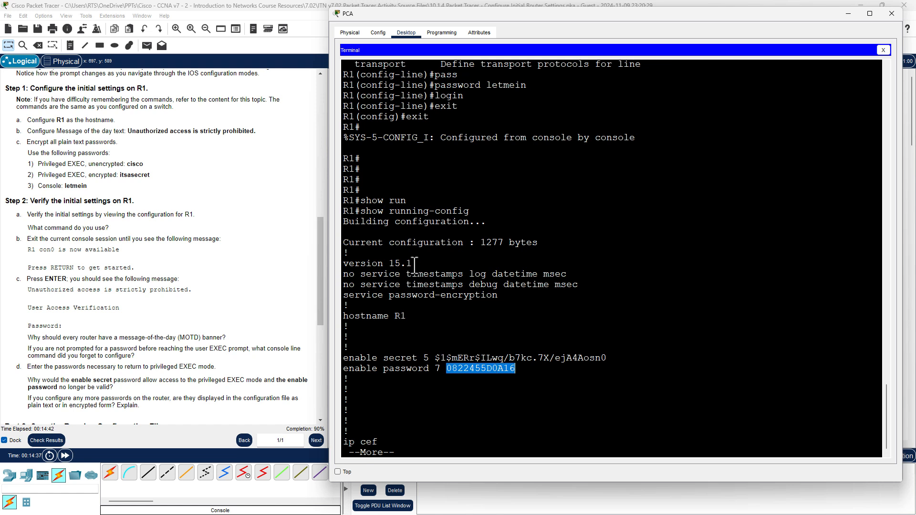
pyautogui.moveTo(508, 295); pyautogui.dragTo(338, 298)
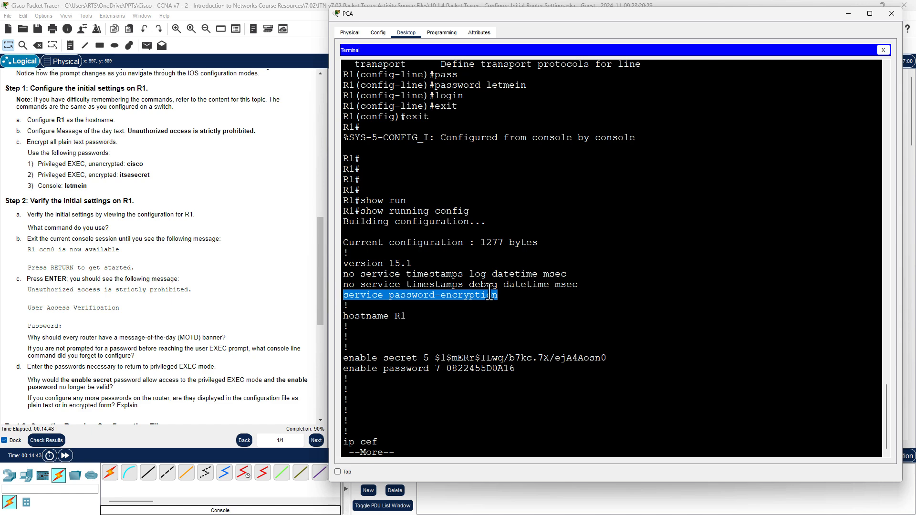
pyautogui.click(494, 334)
# Page through to verify the MOTD banner and type-7 console password under line con 0.
pyautogui.press('space')
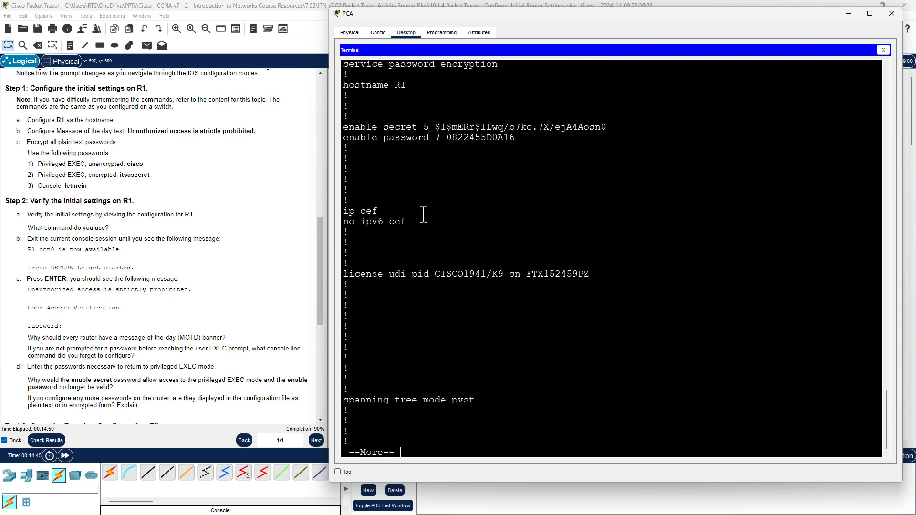
pyautogui.press('space')
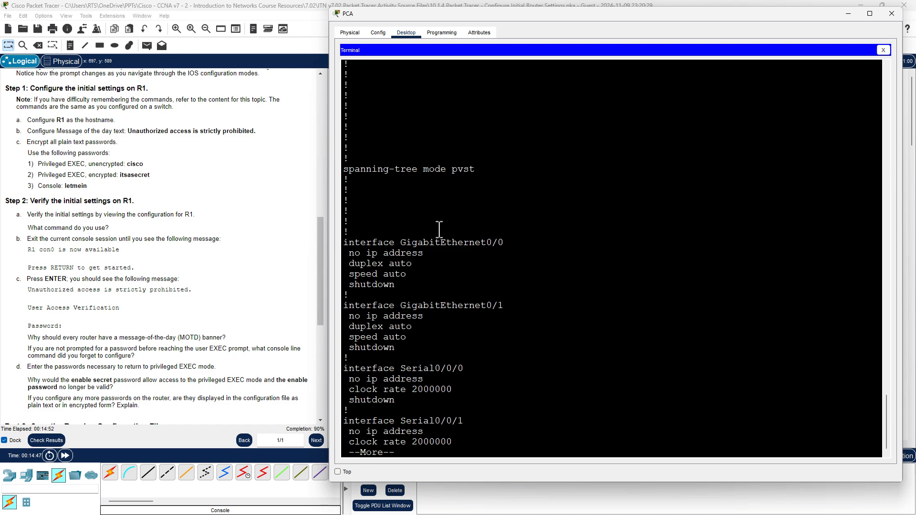
pyautogui.press('space')
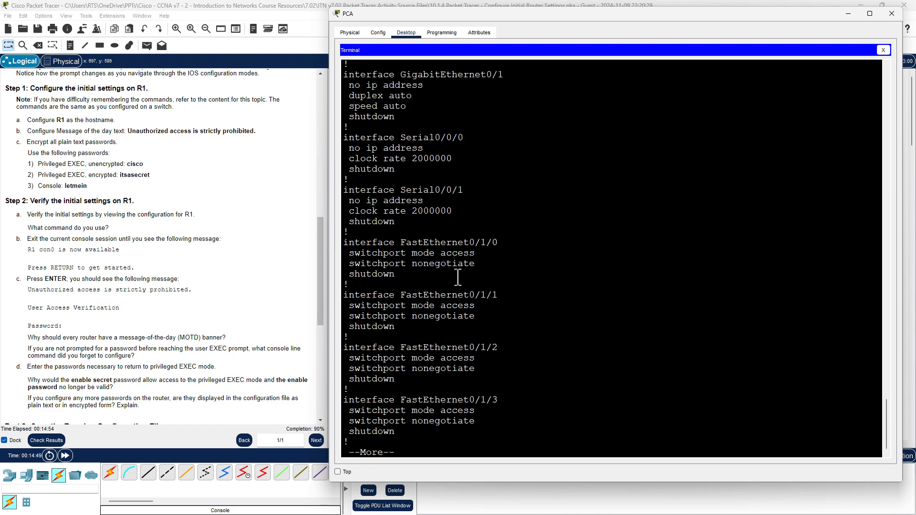
pyautogui.press('space')
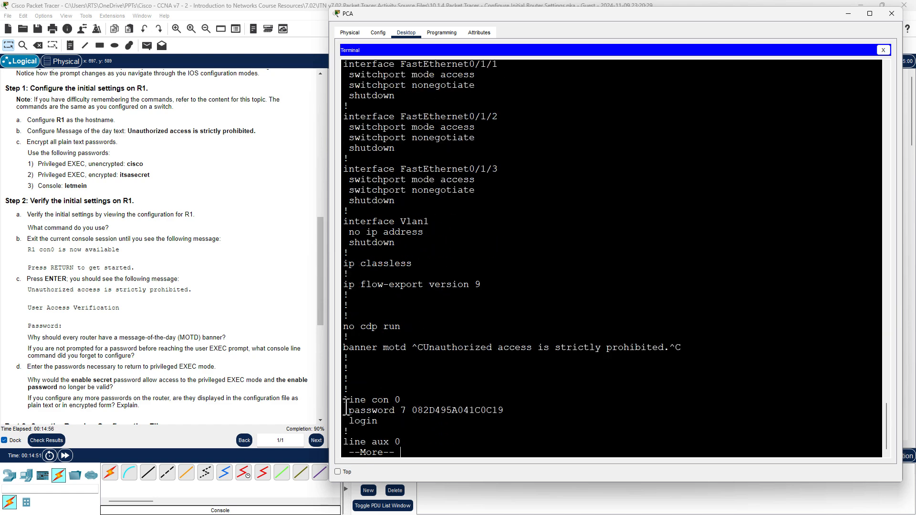
pyautogui.moveTo(344, 400); pyautogui.dragTo(406, 399)
pyautogui.moveTo(349, 410); pyautogui.dragTo(526, 411)
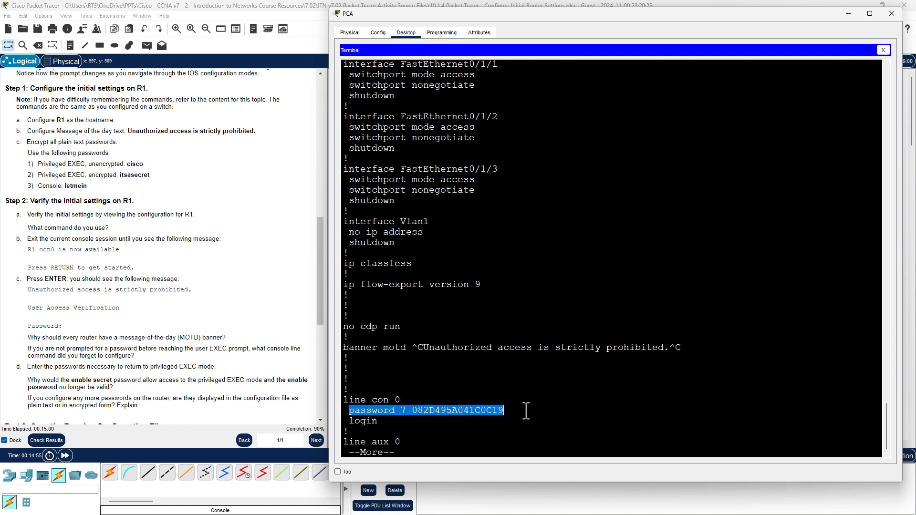
pyautogui.doubleClick(489, 411)
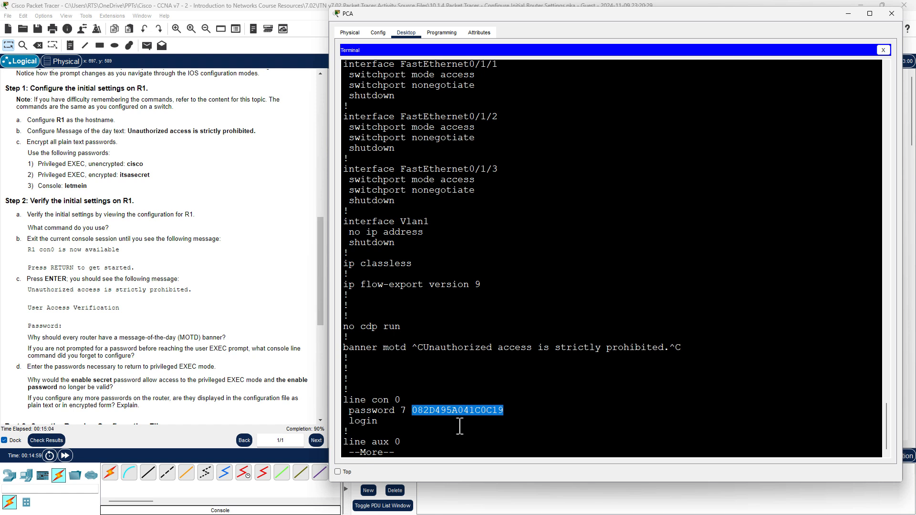
pyautogui.moveTo(343, 348); pyautogui.dragTo(685, 350)
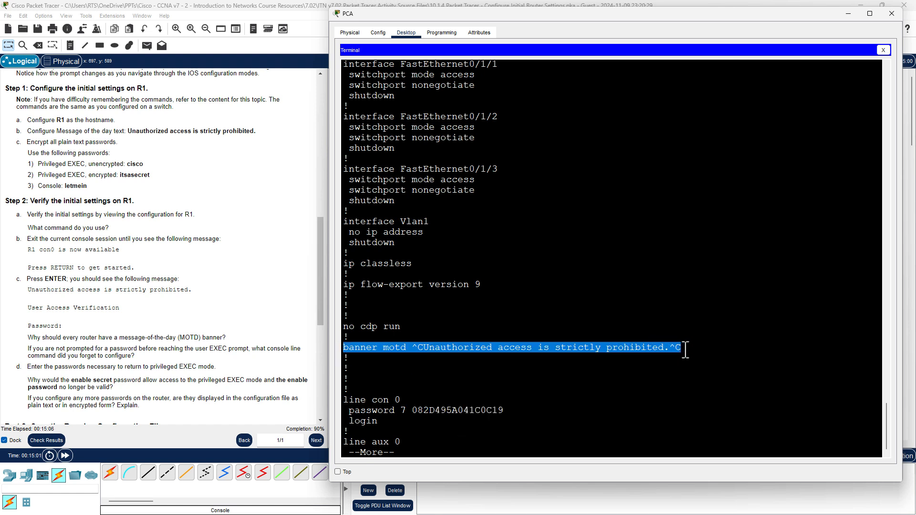
pyautogui.click(555, 410)
pyautogui.press('space')
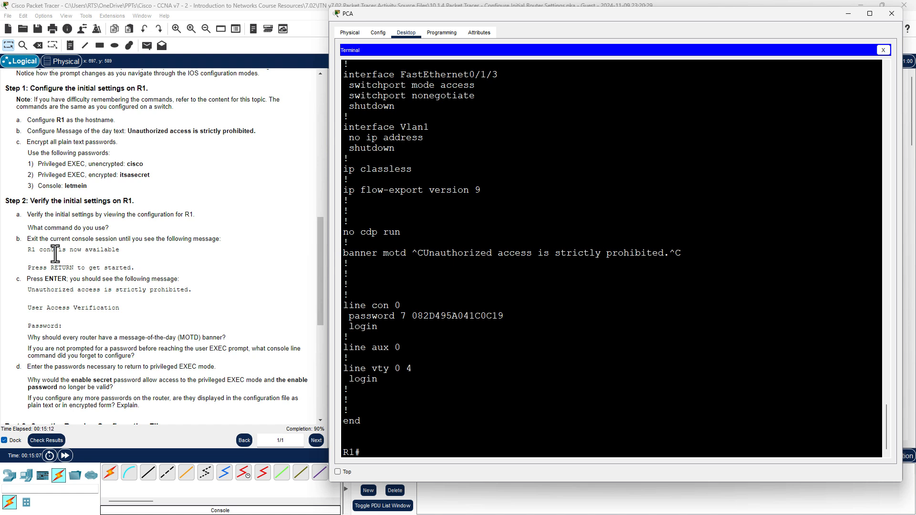
# End the console session on R1 with exit.
pyautogui.click(511, 401)
pyautogui.write('exit')
pyautogui.press('Return')
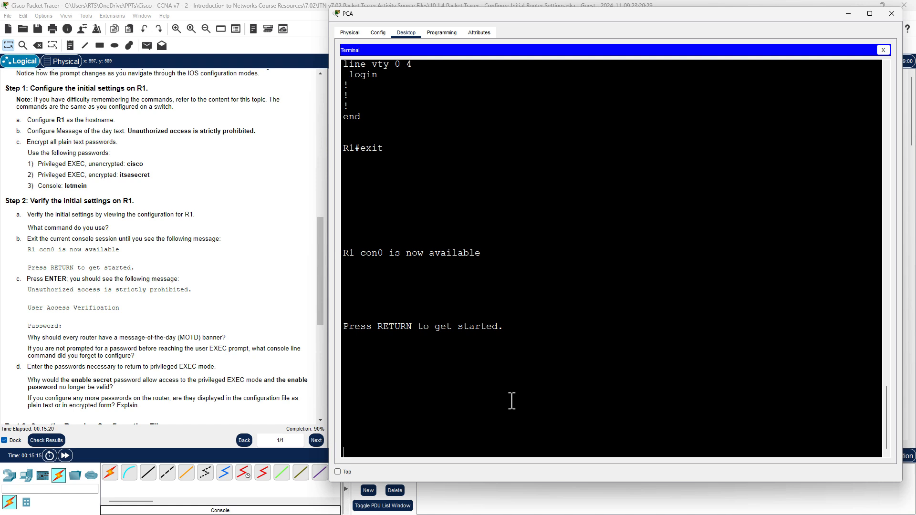
# Start a new session, review the MOTD banner, and log in with the console password.
pyautogui.press('Return')
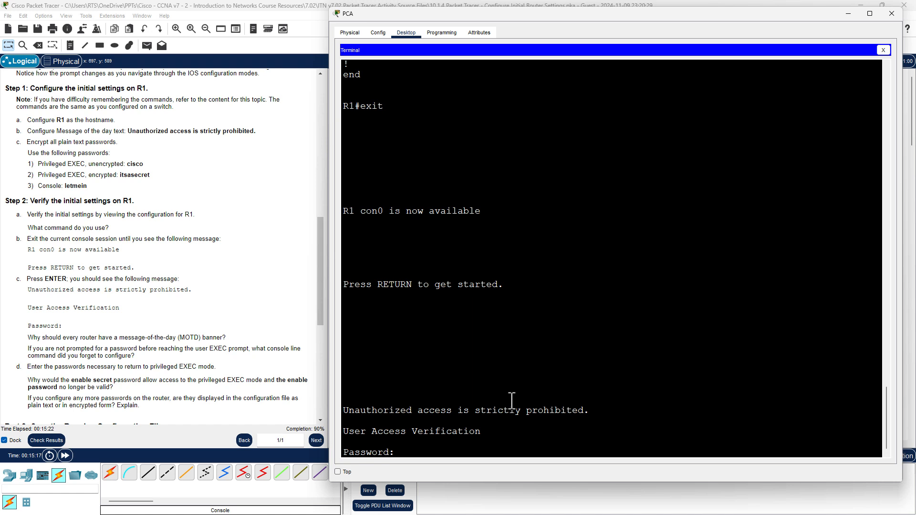
pyautogui.moveTo(596, 410); pyautogui.dragTo(342, 411)
pyautogui.moveTo(481, 432); pyautogui.dragTo(345, 432)
pyautogui.click(402, 451)
pyautogui.write('letmein')
pyautogui.press('Return')
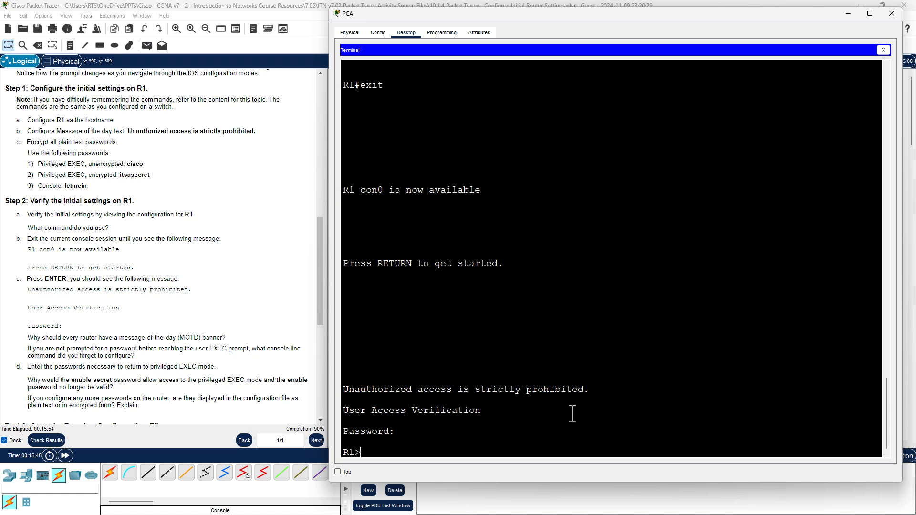
# Enter enable on R1 and retry the enable secret until the R1# prompt appears.
pyautogui.write('en')
pyautogui.press('Tab')
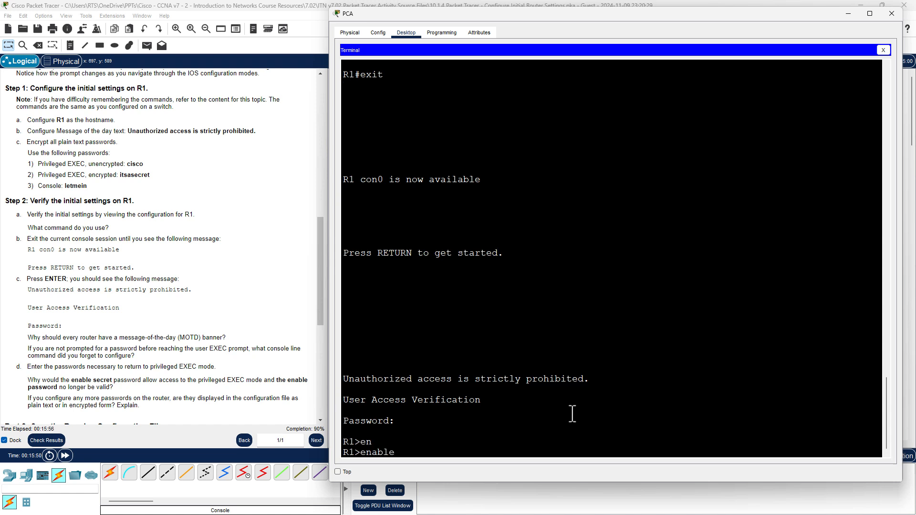
pyautogui.press('Return')
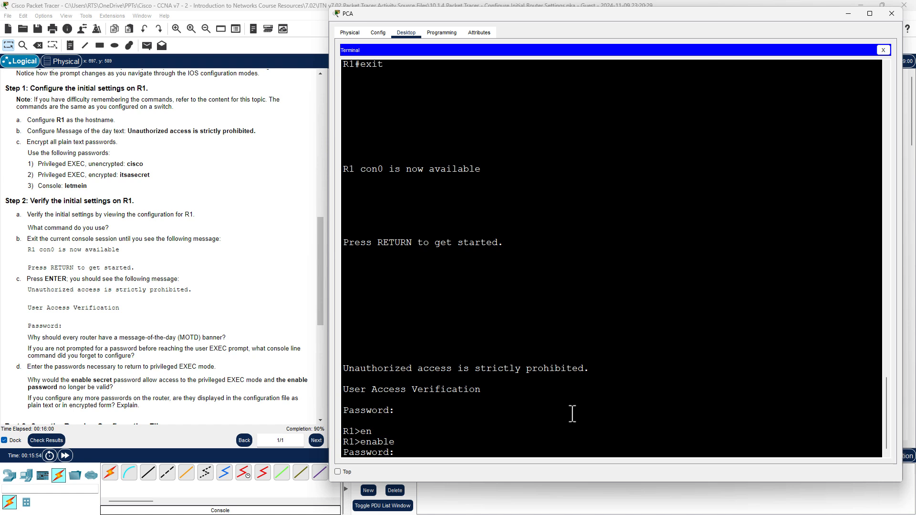
pyautogui.press('Return')
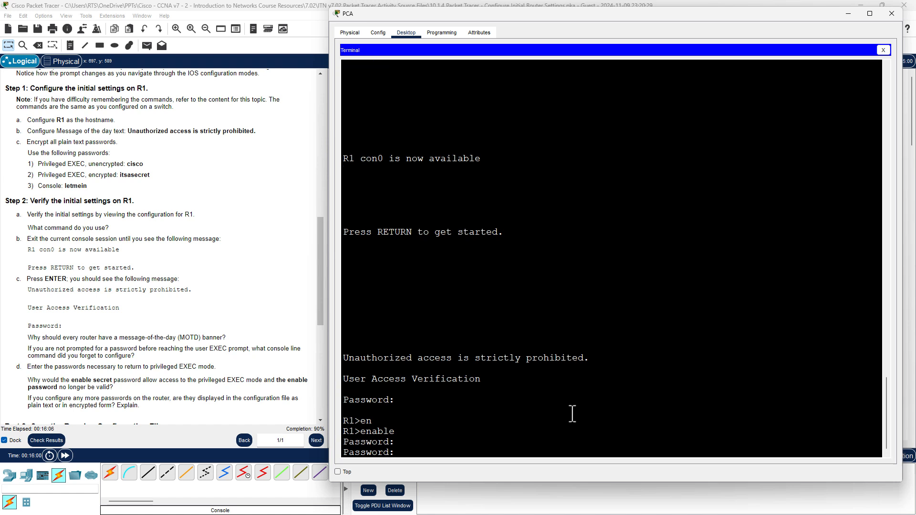
pyautogui.press('Return')
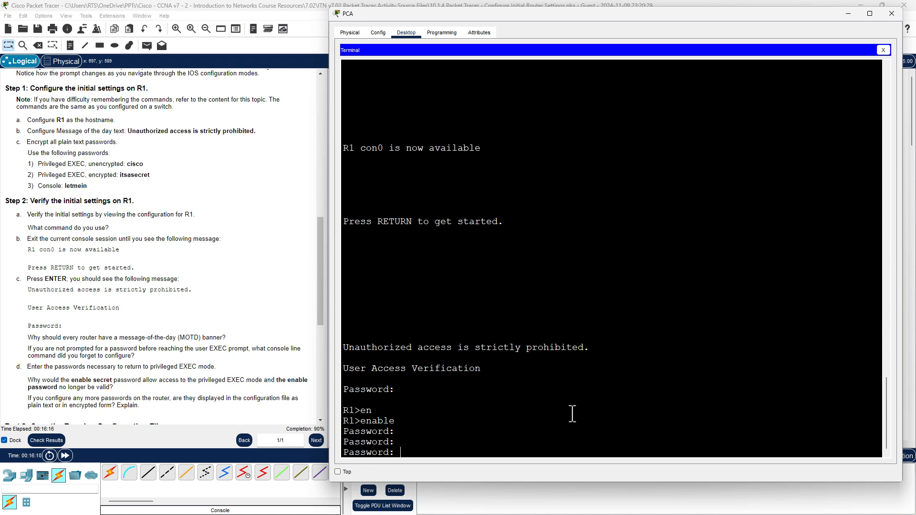
pyautogui.press('Return')
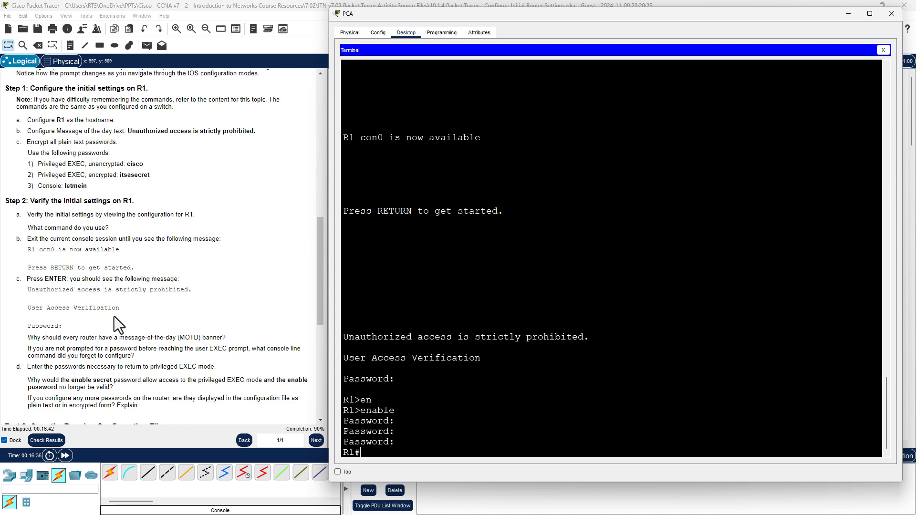
# Scroll up to R1's enable lines and highlight 'secret' with its encryption type 5.
pyautogui.scroll(3, 422, 274)
pyautogui.scroll(10, 422, 273)
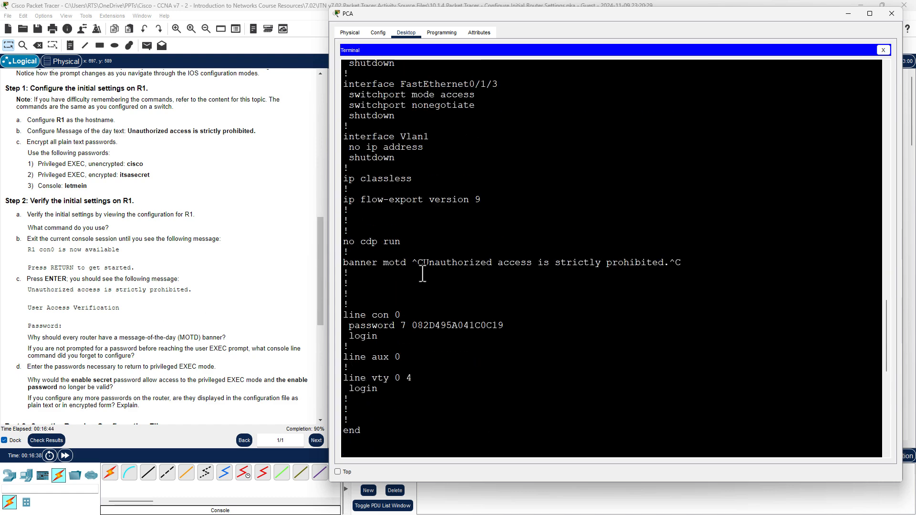
pyautogui.scroll(15, 513, 261)
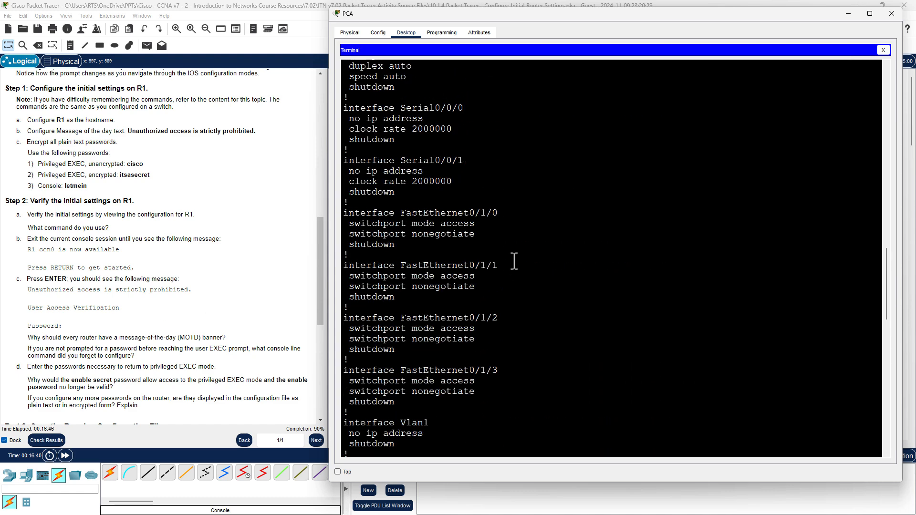
pyautogui.scroll(6, 514, 261)
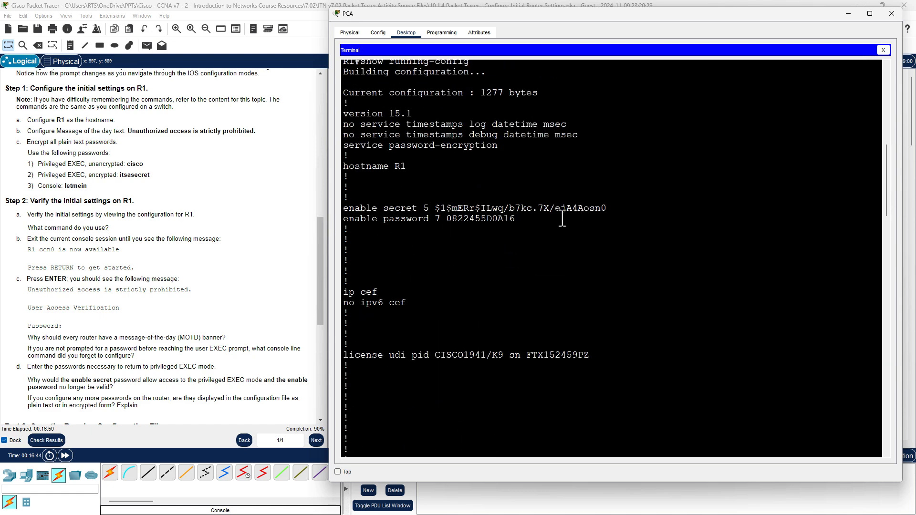
pyautogui.moveTo(515, 218); pyautogui.dragTo(344, 209)
pyautogui.click(401, 236)
pyautogui.doubleClick(393, 209)
pyautogui.doubleClick(425, 209)
# Highlight 'password' with encryption type 7, re-mark type 5, then return to the prompt.
pyautogui.click(403, 236)
pyautogui.doubleClick(409, 218)
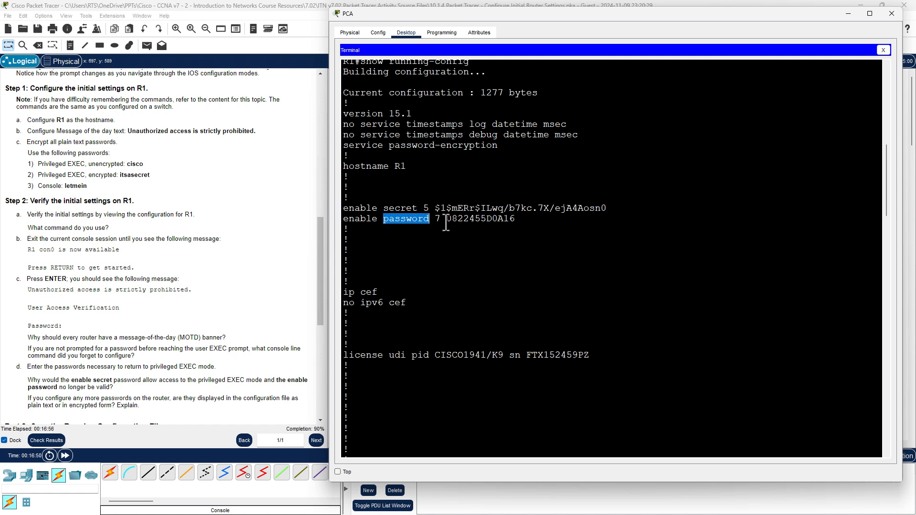
pyautogui.doubleClick(438, 219)
pyautogui.click(405, 209)
pyautogui.doubleClick(425, 208)
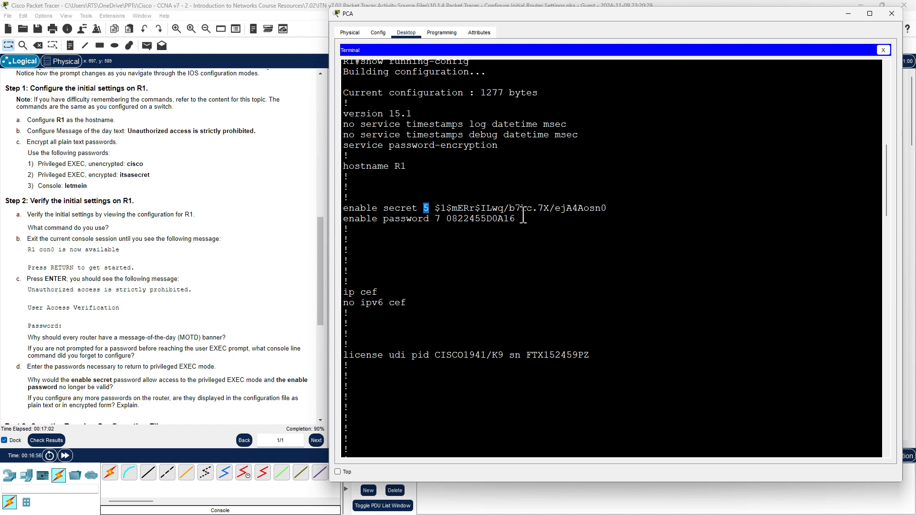
pyautogui.scroll(-7, 528, 229)
pyautogui.scroll(-20, 528, 230)
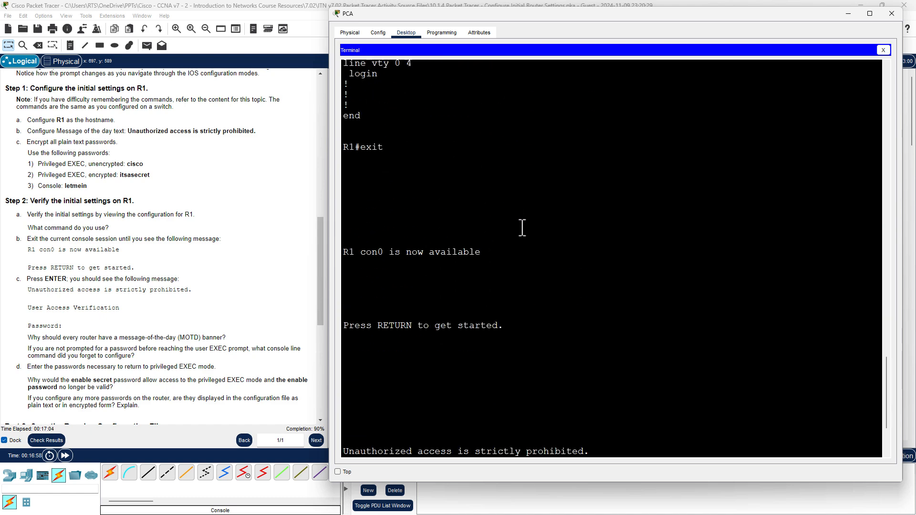
pyautogui.scroll(-5, 203, 265)
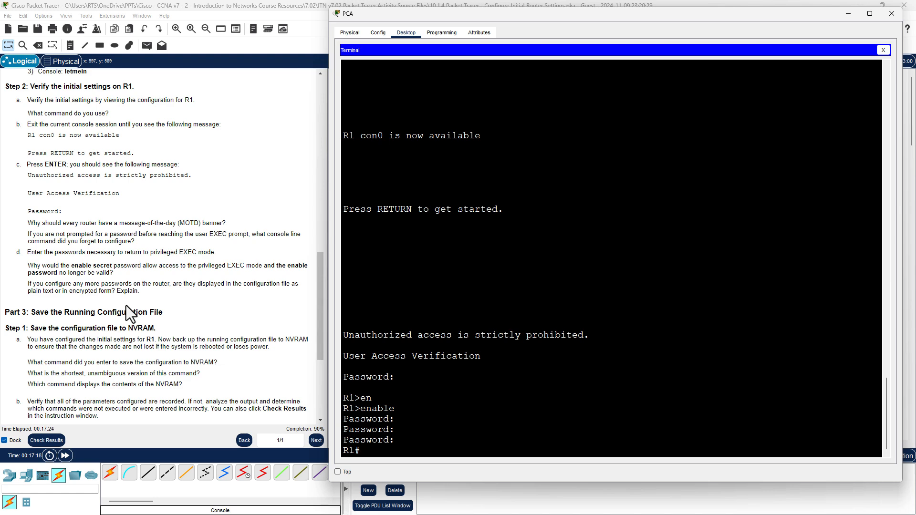
# Highlight Part 3's questions on saving to NVRAM, then return to PCA's R1 terminal.
pyautogui.scroll(-5, 160, 313)
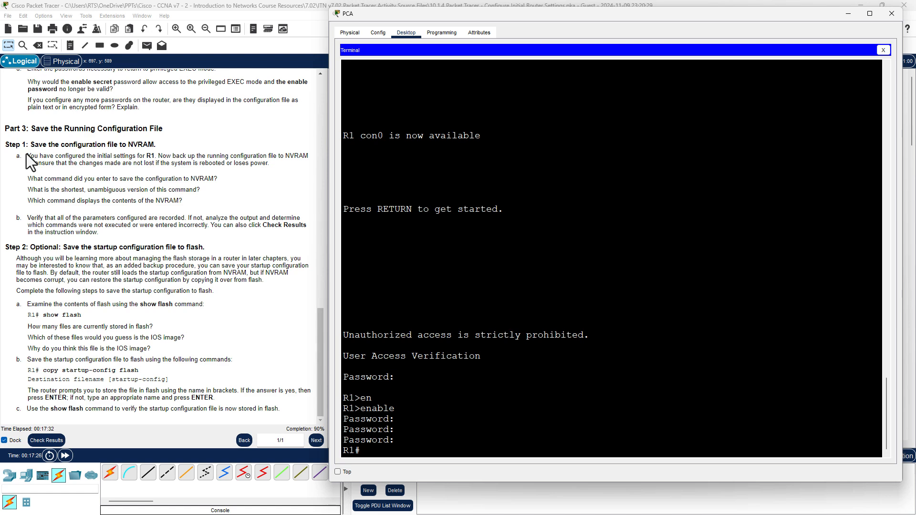
pyautogui.moveTo(26, 157); pyautogui.dragTo(86, 157)
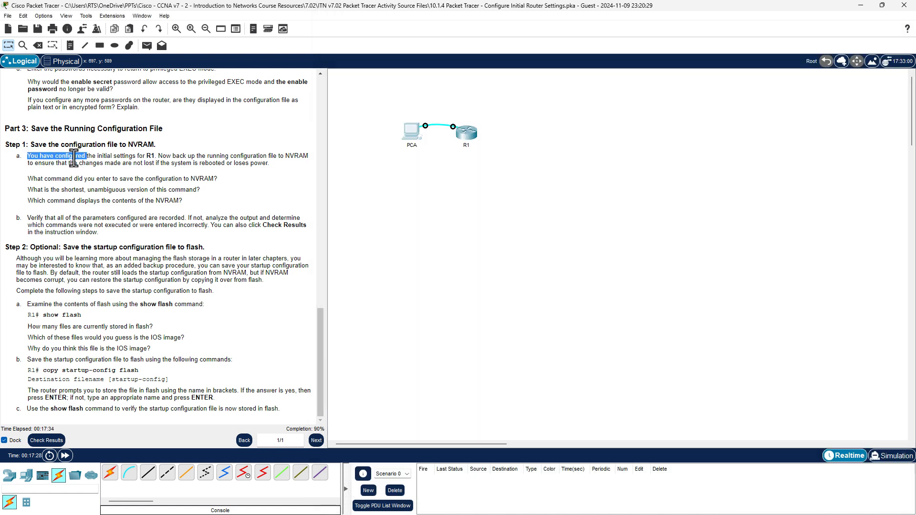
pyautogui.moveTo(171, 156); pyautogui.dragTo(297, 158)
pyautogui.moveTo(47, 180); pyautogui.dragTo(241, 190)
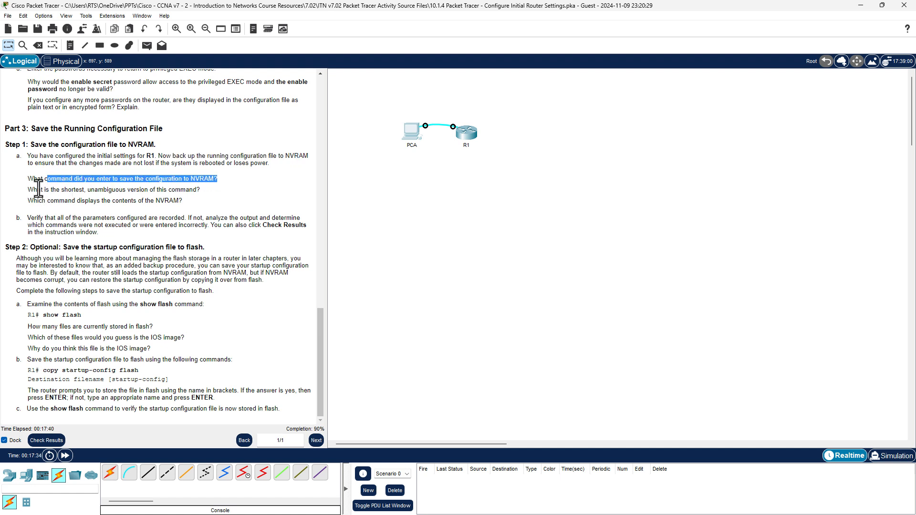
pyautogui.moveTo(38, 190); pyautogui.dragTo(230, 191)
pyautogui.click(229, 192)
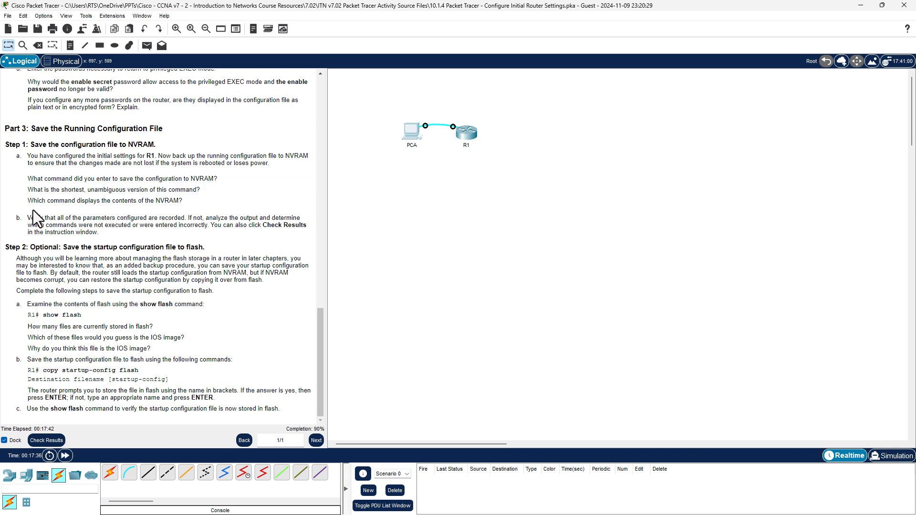
pyautogui.moveTo(33, 200); pyautogui.dragTo(222, 196)
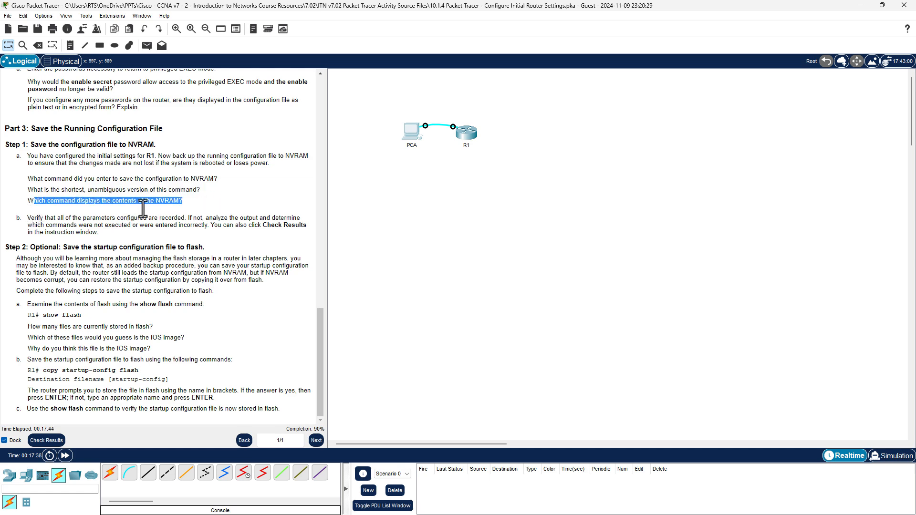
pyautogui.click(412, 135)
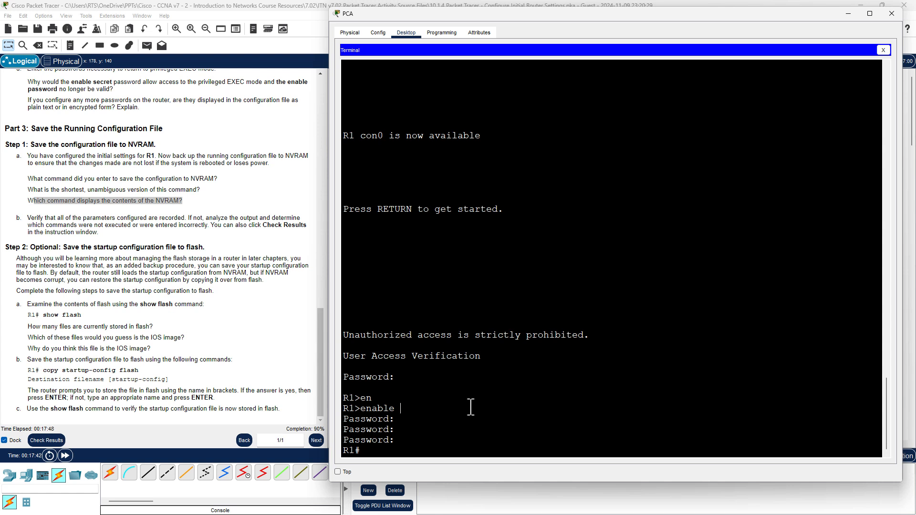
# Run copy running-config startup-config on R1 and accept the startup-config destination name.
pyautogui.write('copy run')
pyautogui.press('Tab')
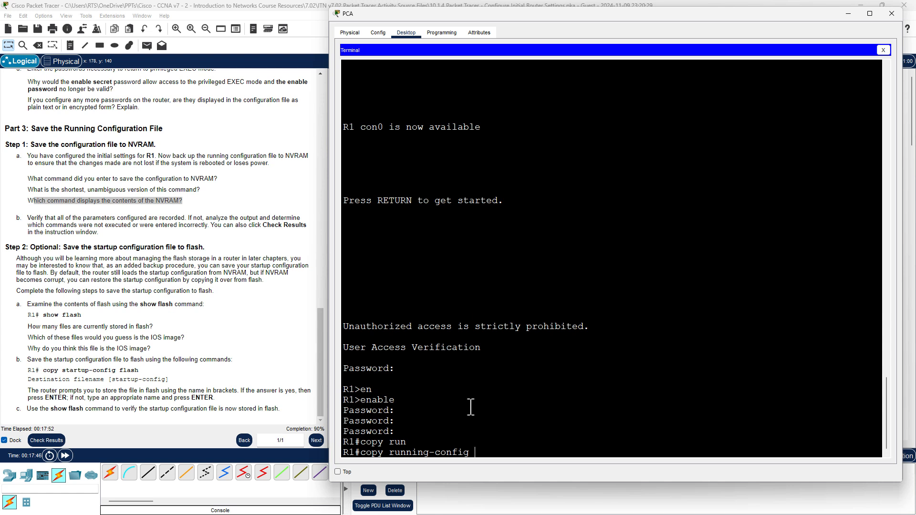
pyautogui.write('start')
pyautogui.press('Tab')
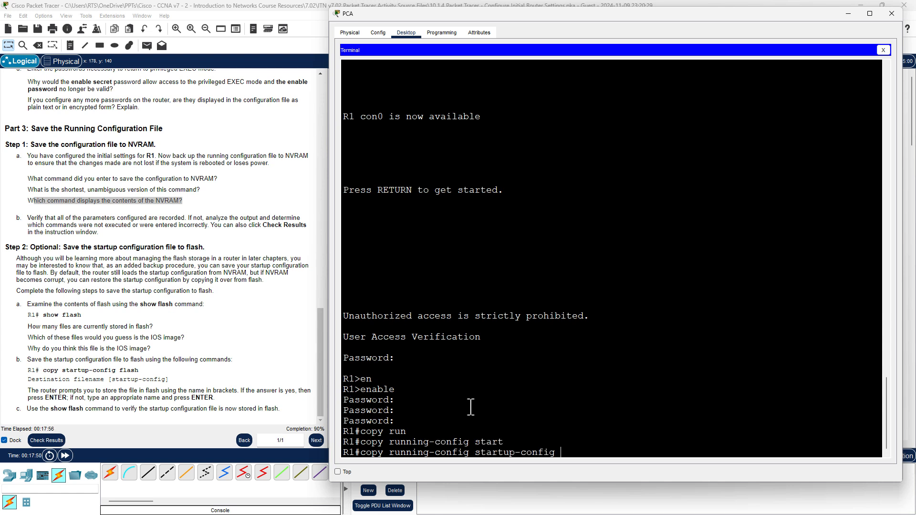
pyautogui.press('Return')
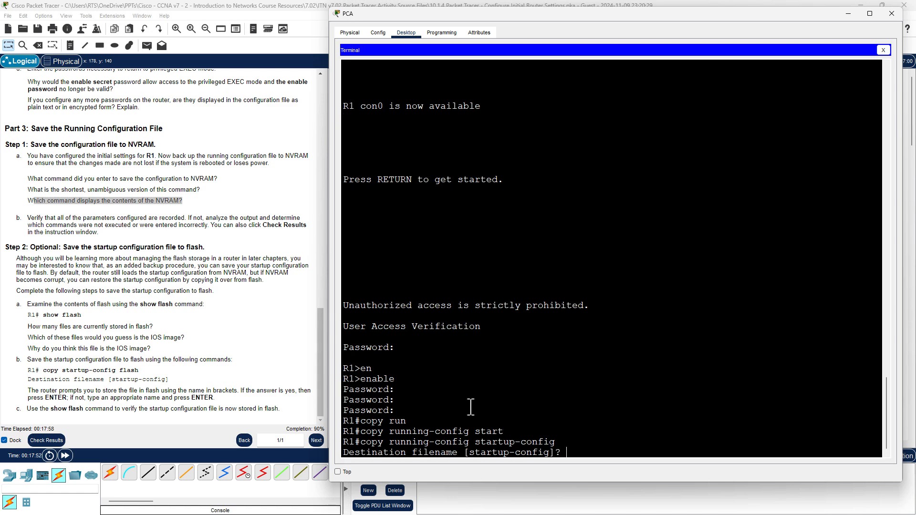
pyautogui.press('Return')
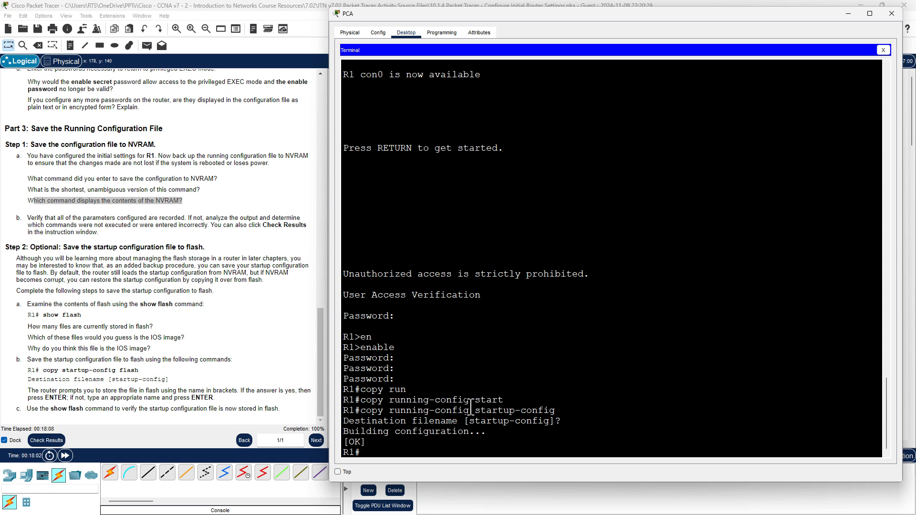
# Test Tab completion of 'cop' and the startup-config argument from 'start' down to 's'.
pyautogui.write('co')
pyautogui.press('Tab')
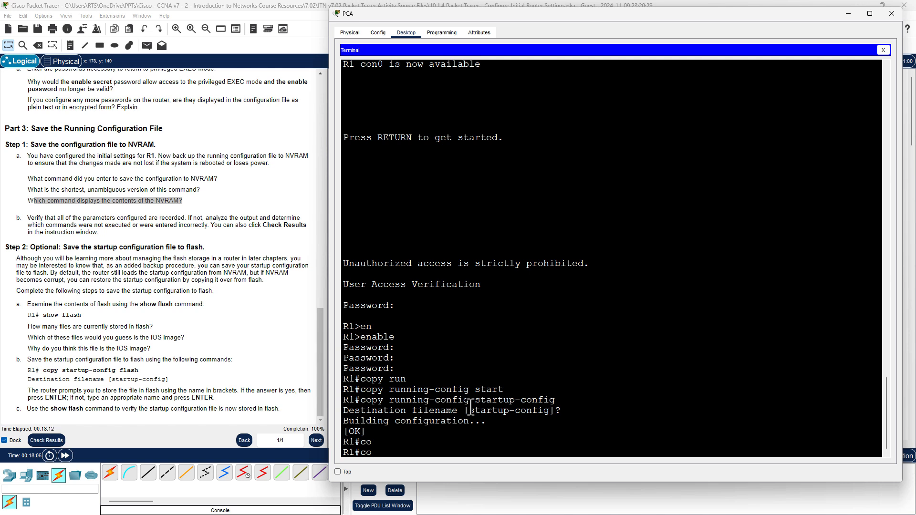
pyautogui.write('p')
pyautogui.press('Tab')
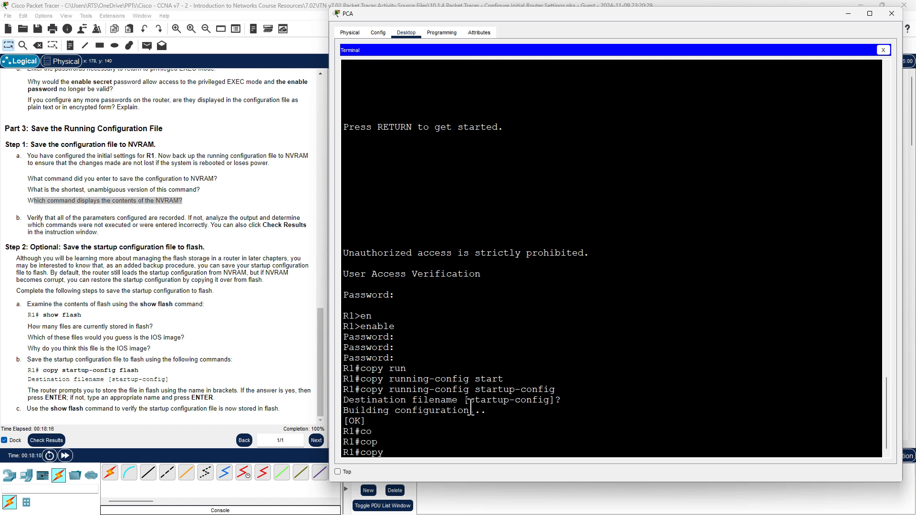
pyautogui.press('BackSpace')
pyautogui.press('BackSpace')
pyautogui.write('start')
pyautogui.press('Tab')
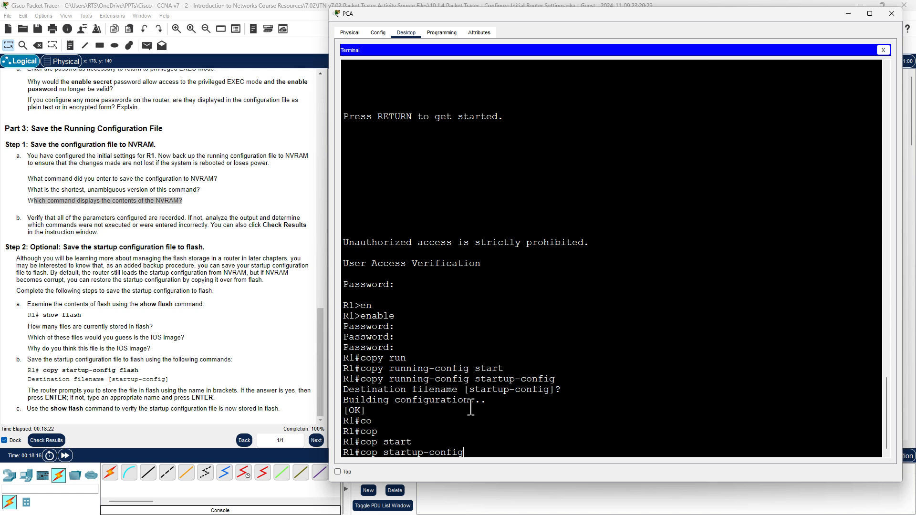
pyautogui.press('BackSpace')
pyautogui.press('BackSpace')
pyautogui.press('BackSpace')
pyautogui.press('BackSpace')
pyautogui.press('BackSpace')
pyautogui.press('BackSpace')
pyautogui.press('BackSpace')
pyautogui.press('BackSpace')
pyautogui.press('BackSpace')
pyautogui.press('Tab')
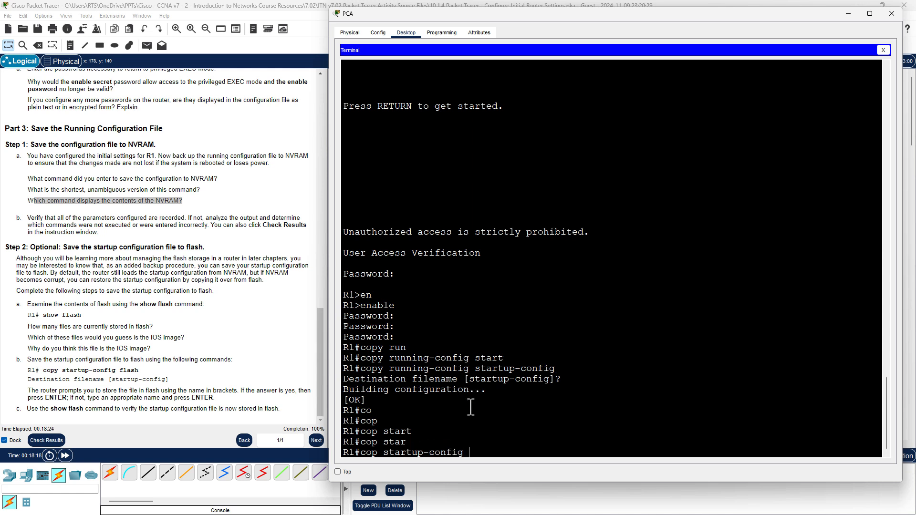
pyautogui.press('BackSpace')
pyautogui.press('BackSpace')
pyautogui.press('BackSpace')
pyautogui.press('BackSpace')
pyautogui.press('BackSpace')
pyautogui.press('BackSpace')
pyautogui.press('BackSpace')
pyautogui.press('BackSpace')
pyautogui.press('BackSpace')
pyautogui.press('BackSpace')
pyautogui.press('Tab')
pyautogui.press('BackSpace')
pyautogui.press('BackSpace')
pyautogui.press('BackSpace')
pyautogui.press('BackSpace')
pyautogui.press('BackSpace')
pyautogui.press('BackSpace')
pyautogui.press('BackSpace')
pyautogui.press('BackSpace')
pyautogui.press('BackSpace')
pyautogui.press('BackSpace')
pyautogui.press('BackSpace')
pyautogui.press('BackSpace')
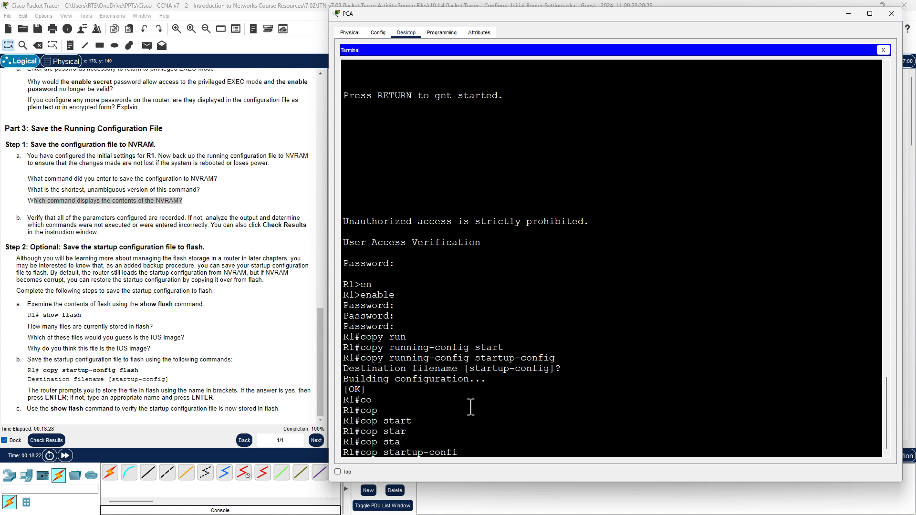
pyautogui.press('Tab')
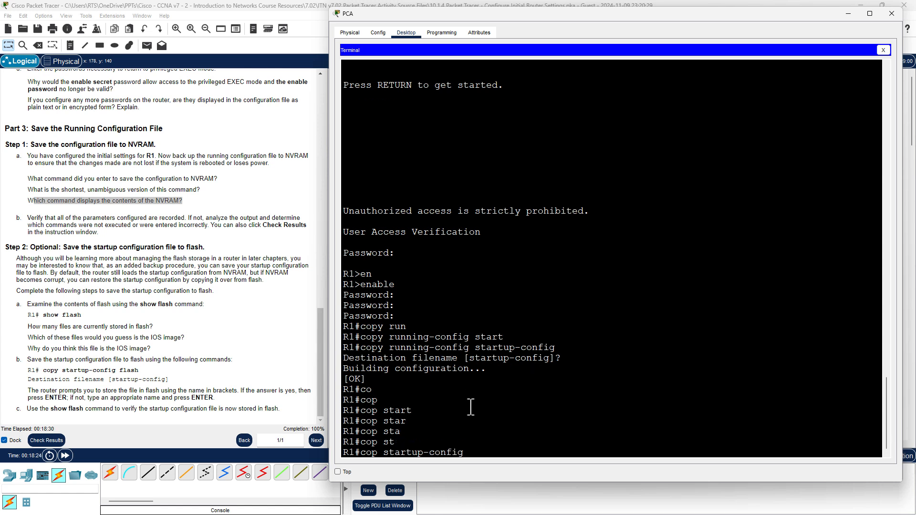
pyautogui.press('BackSpace')
pyautogui.press('BackSpace')
pyautogui.press('BackSpace')
pyautogui.press('BackSpace')
pyautogui.press('BackSpace')
pyautogui.press('BackSpace')
pyautogui.press('BackSpace')
pyautogui.press('BackSpace')
pyautogui.press('BackSpace')
pyautogui.press('BackSpace')
pyautogui.press('BackSpace')
pyautogui.press('BackSpace')
pyautogui.press('BackSpace')
pyautogui.press('BackSpace')
pyautogui.press('Tab')
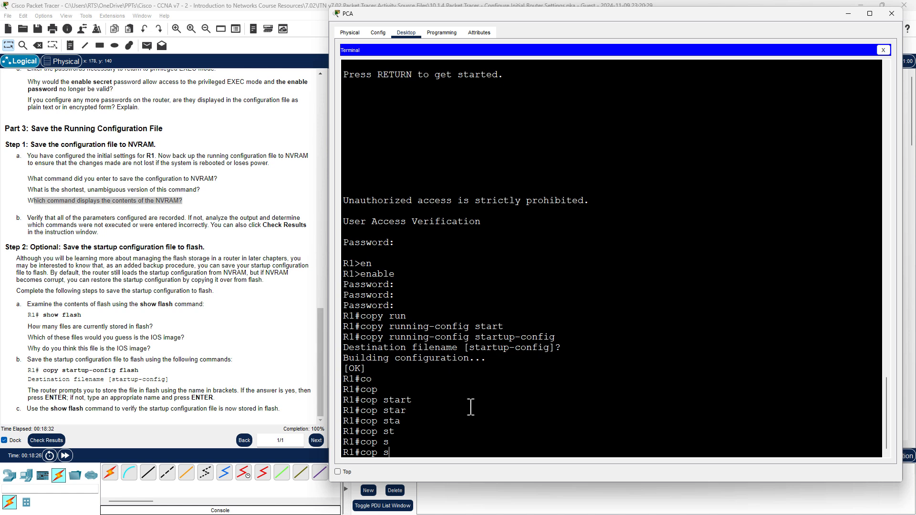
pyautogui.press('Tab')
pyautogui.press('Tab')
pyautogui.press('Tab')
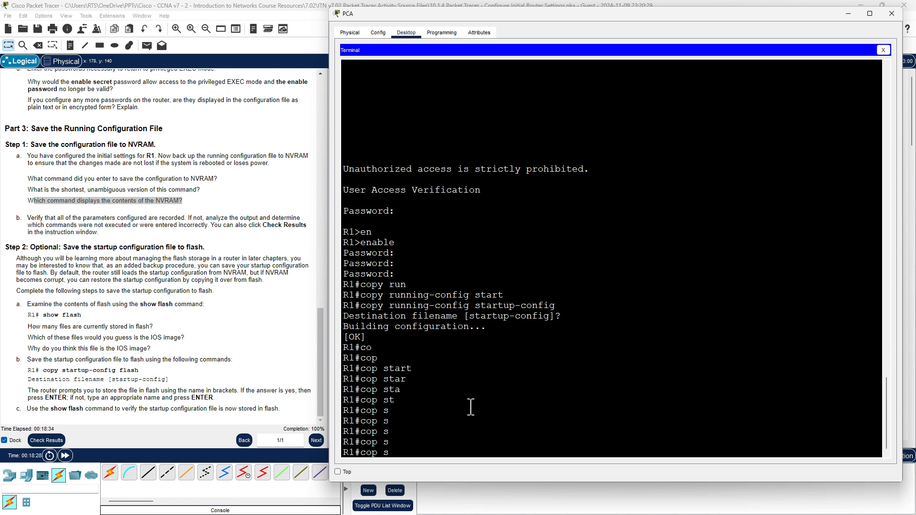
pyautogui.write('t')
pyautogui.press('Tab')
pyautogui.press('BackSpace')
pyautogui.press('BackSpace')
pyautogui.press('BackSpace')
pyautogui.press('BackSpace')
pyautogui.press('BackSpace')
pyautogui.press('BackSpace')
pyautogui.press('BackSpace')
pyautogui.press('BackSpace')
pyautogui.press('BackSpace')
pyautogui.press('BackSpace')
pyautogui.press('BackSpace')
pyautogui.press('BackSpace')
pyautogui.press('BackSpace')
pyautogui.press('BackSpace')
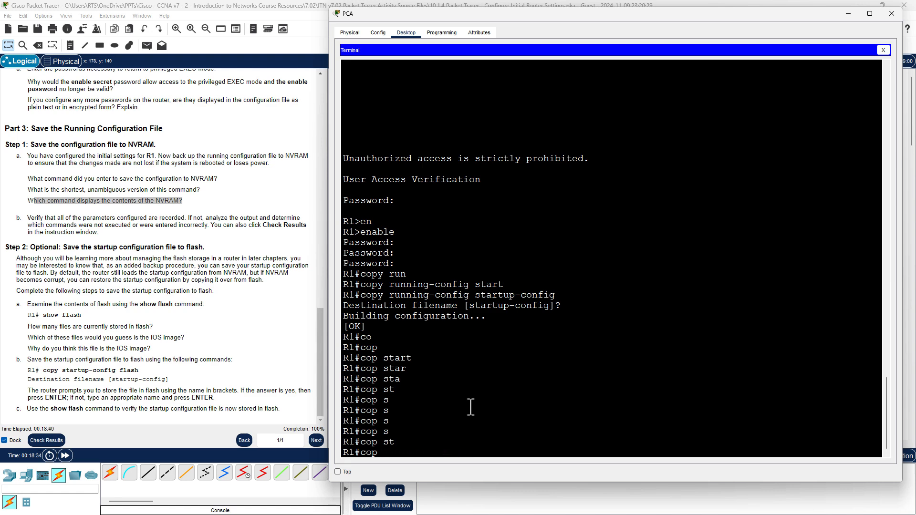
pyautogui.write('run')
# Test completion of the running-config argument, then save with 'cop r st' to startup-config.
pyautogui.press('Tab')
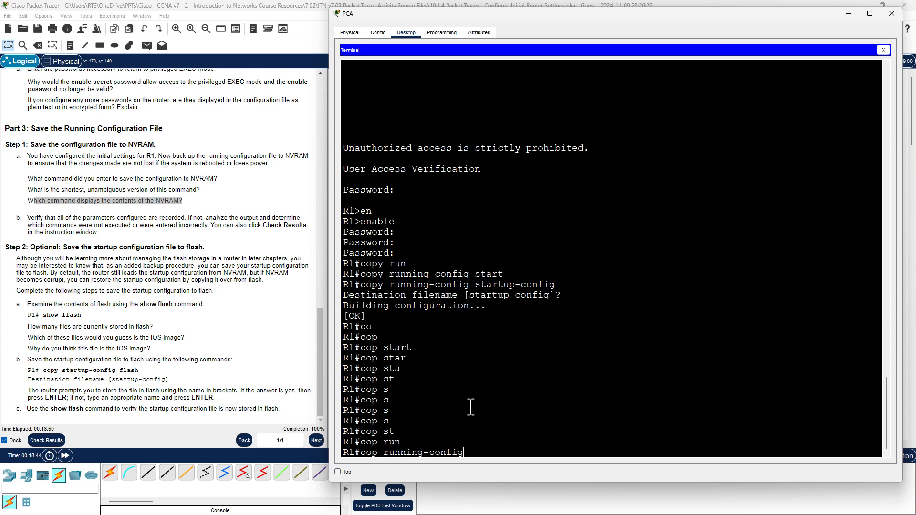
pyautogui.press('BackSpace')
pyautogui.press('BackSpace')
pyautogui.press('BackSpace')
pyautogui.press('BackSpace')
pyautogui.press('BackSpace')
pyautogui.press('BackSpace')
pyautogui.press('BackSpace')
pyautogui.press('BackSpace')
pyautogui.press('BackSpace')
pyautogui.press('BackSpace')
pyautogui.press('BackSpace')
pyautogui.press('BackSpace')
pyautogui.press('Tab')
pyautogui.press('BackSpace')
pyautogui.press('BackSpace')
pyautogui.press('BackSpace')
pyautogui.press('BackSpace')
pyautogui.press('BackSpace')
pyautogui.press('BackSpace')
pyautogui.press('BackSpace')
pyautogui.press('BackSpace')
pyautogui.press('BackSpace')
pyautogui.press('BackSpace')
pyautogui.press('BackSpace')
pyautogui.press('BackSpace')
pyautogui.press('BackSpace')
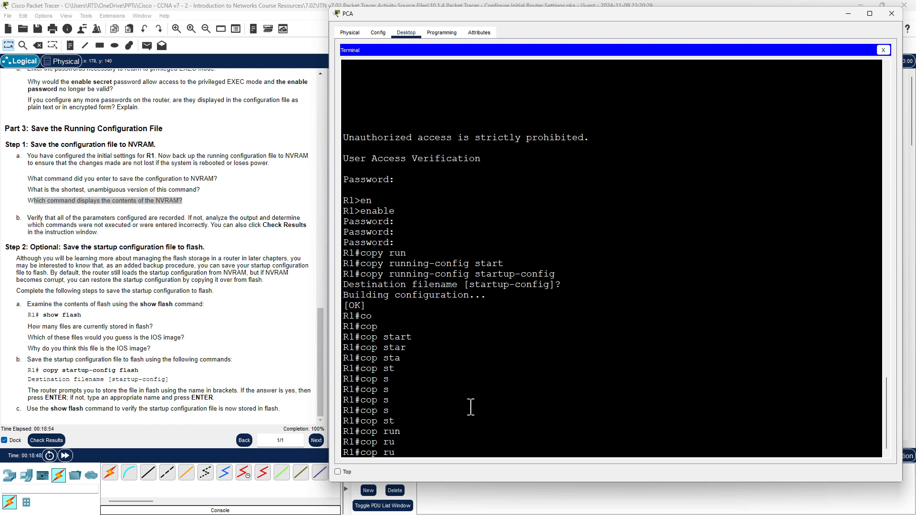
pyautogui.press('Tab')
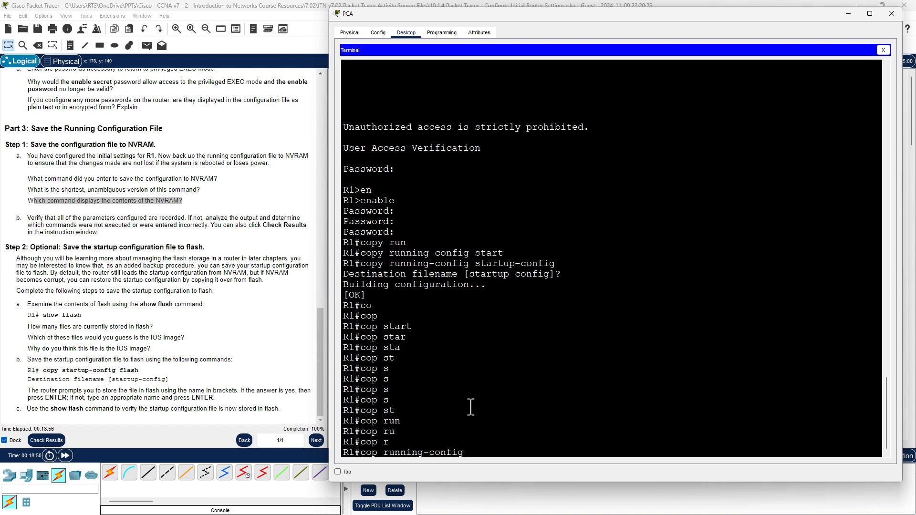
pyautogui.press('BackSpace')
pyautogui.press('BackSpace')
pyautogui.press('BackSpace')
pyautogui.press('BackSpace')
pyautogui.press('BackSpace')
pyautogui.press('BackSpace')
pyautogui.press('BackSpace')
pyautogui.press('BackSpace')
pyautogui.press('BackSpace')
pyautogui.press('BackSpace')
pyautogui.press('BackSpace')
pyautogui.press('BackSpace')
pyautogui.press('BackSpace')
pyautogui.press('BackSpace')
pyautogui.write('s')
pyautogui.press('Return')
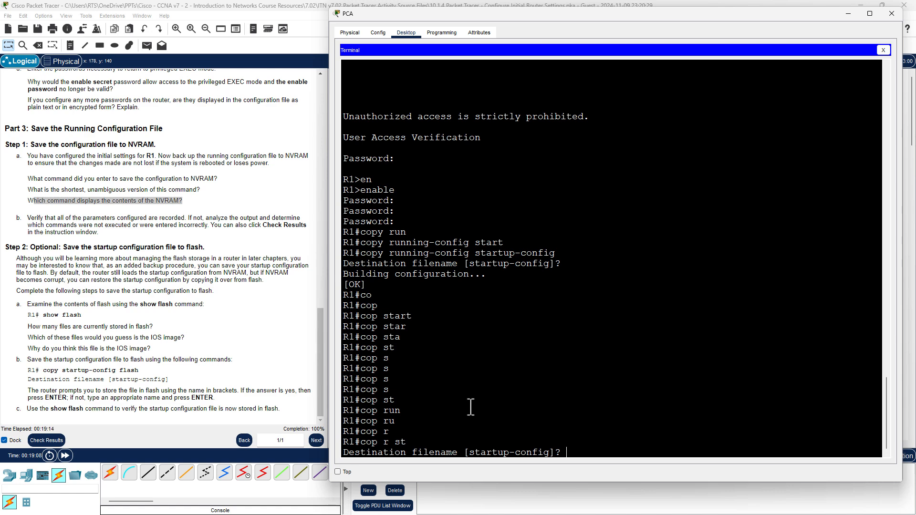
pyautogui.press('Return')
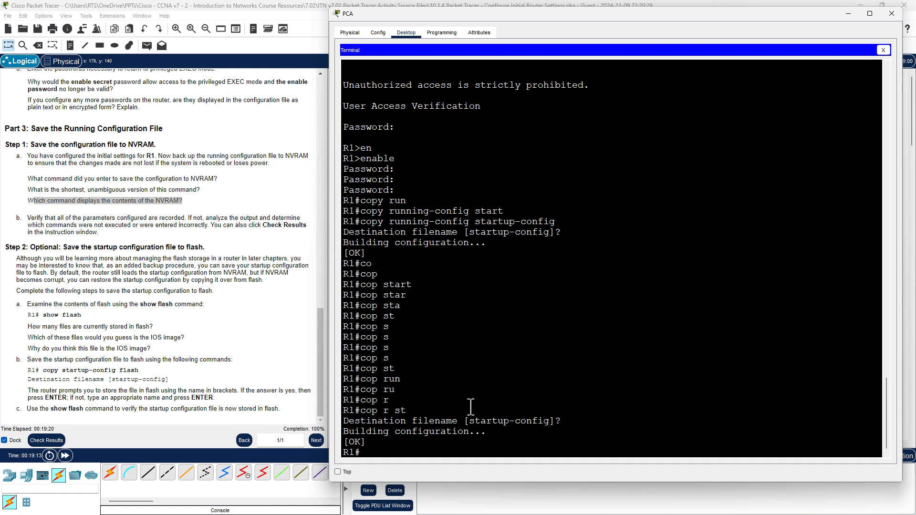
# Display R1's startup-config with show startup-config, paging through the 1277-byte configuration to end.
pyautogui.write('sho')
pyautogui.press('Tab')
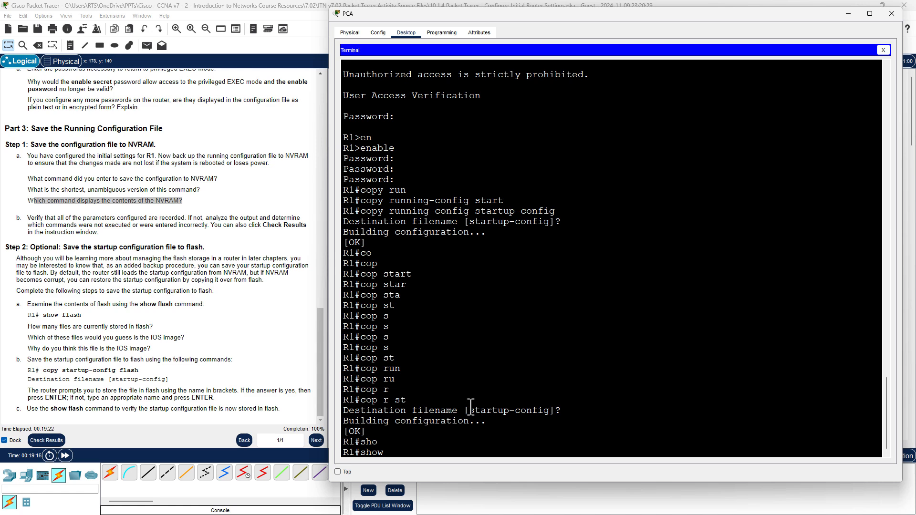
pyautogui.write('fla')
pyautogui.press('BackSpace')
pyautogui.press('BackSpace')
pyautogui.press('BackSpace')
pyautogui.write('sta')
pyautogui.press('Tab')
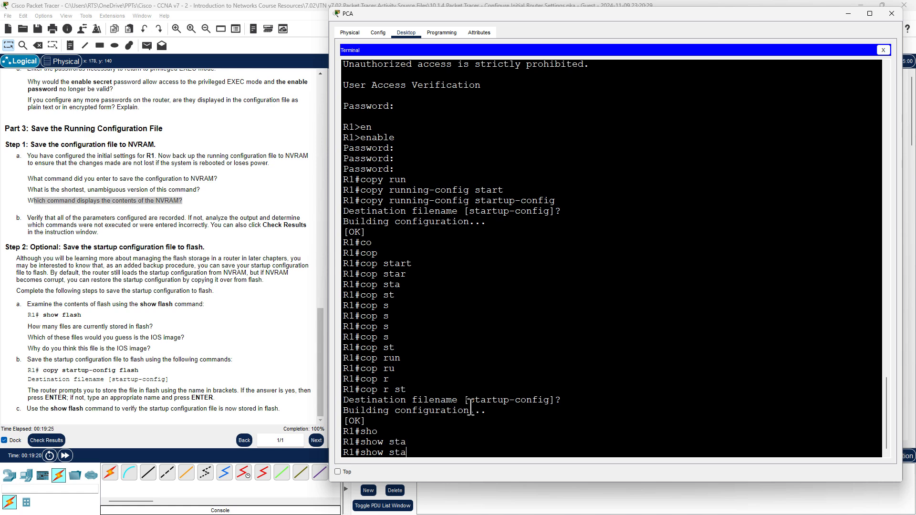
pyautogui.write('rt')
pyautogui.press('Tab')
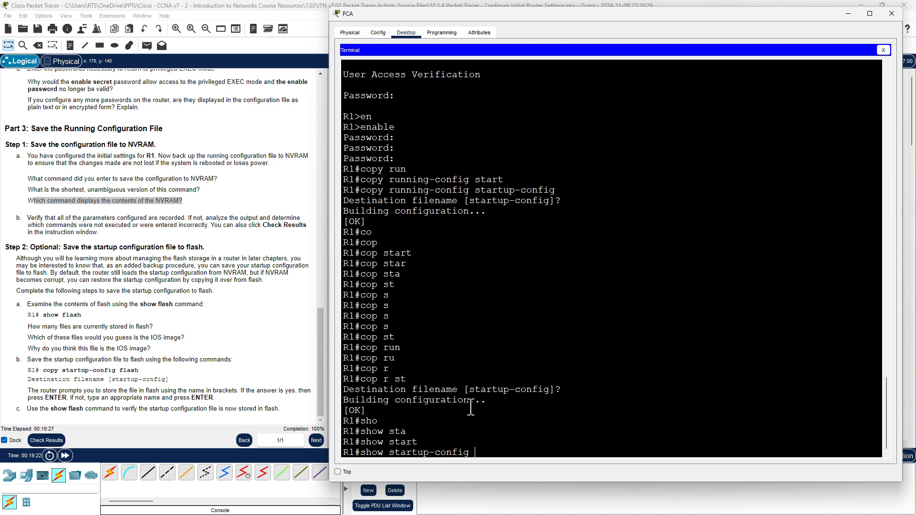
pyautogui.press('BackSpace')
pyautogui.press('BackSpace')
pyautogui.press('BackSpace')
pyautogui.press('BackSpace')
pyautogui.press('BackSpace')
pyautogui.press('BackSpace')
pyautogui.press('BackSpace')
pyautogui.press('BackSpace')
pyautogui.press('BackSpace')
pyautogui.press('BackSpace')
pyautogui.press('BackSpace')
pyautogui.press('BackSpace')
pyautogui.press('Tab')
pyautogui.press('Tab')
pyautogui.press('Tab')
pyautogui.press('Tab')
pyautogui.press('Tab')
pyautogui.press('Tab')
pyautogui.press('Tab')
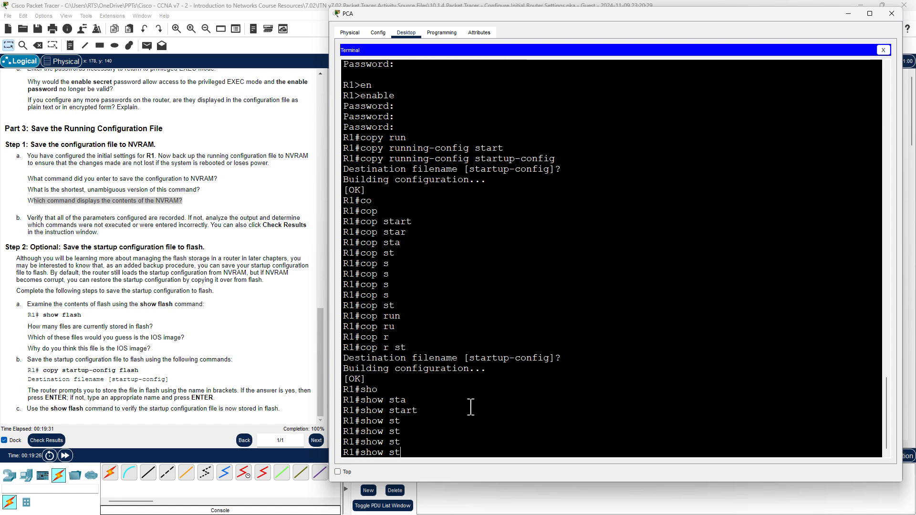
pyautogui.press('Tab')
pyautogui.press('Tab')
pyautogui.press('Tab')
pyautogui.press('Tab')
pyautogui.press('Tab')
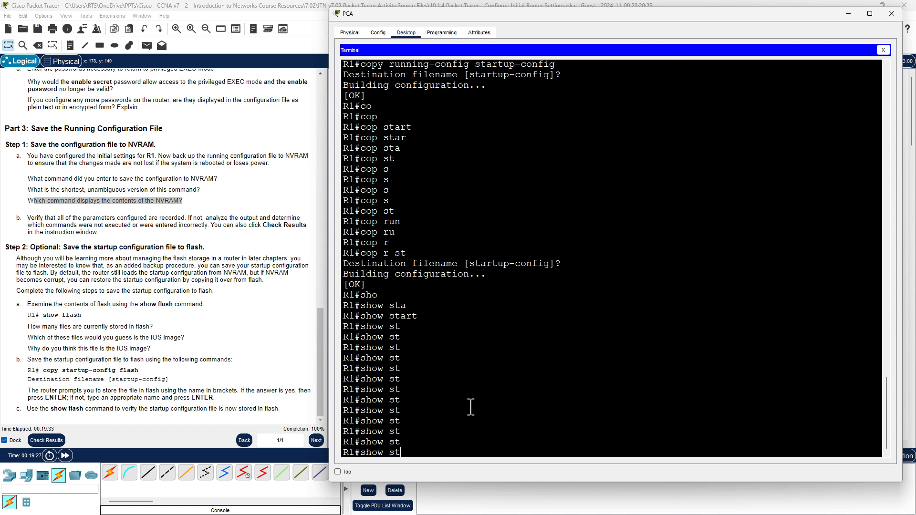
pyautogui.write('a')
pyautogui.press('Tab')
pyautogui.write('r')
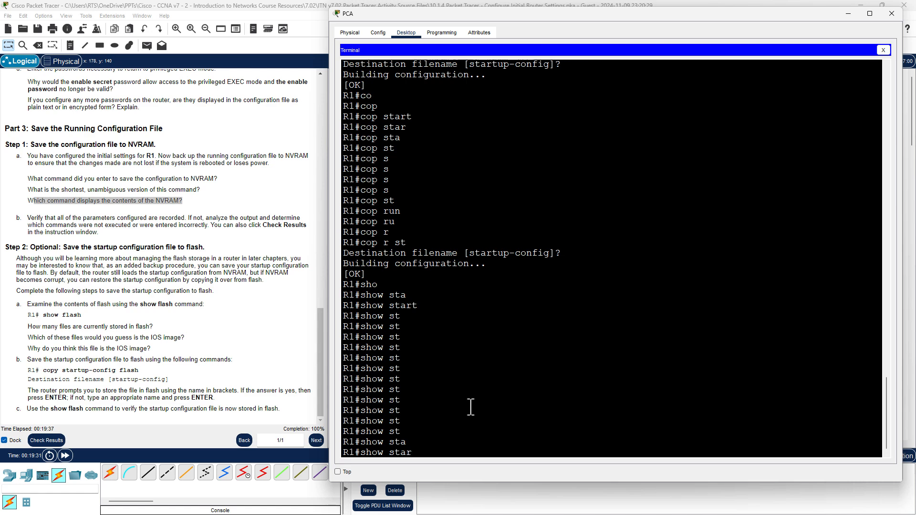
pyautogui.press('Tab')
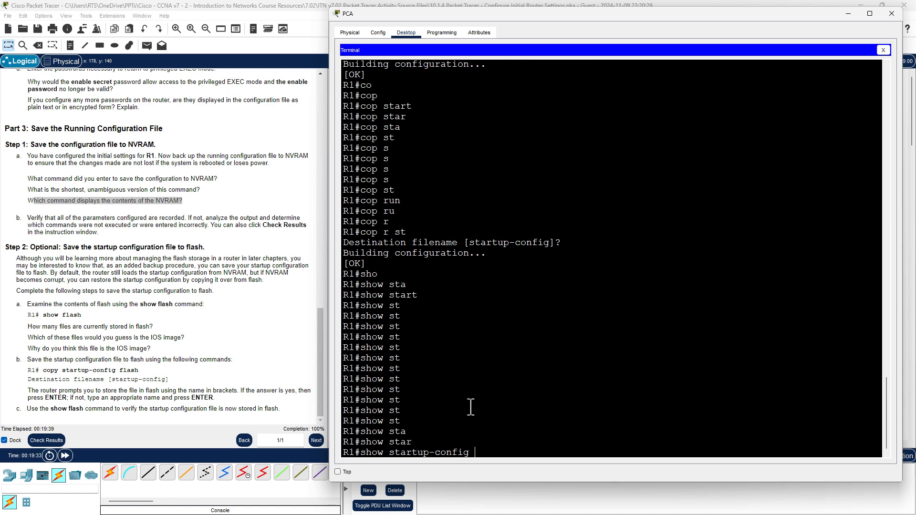
pyautogui.press('Return')
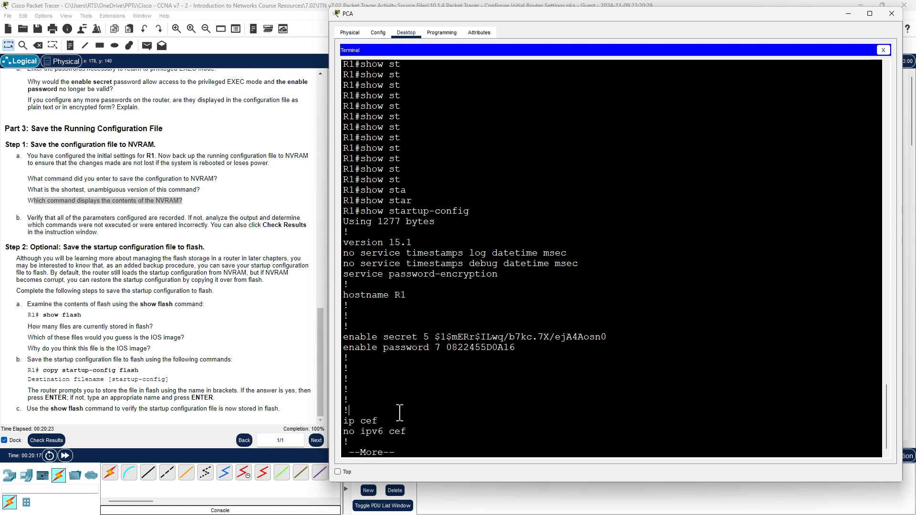
pyautogui.press('space')
pyautogui.press('space')
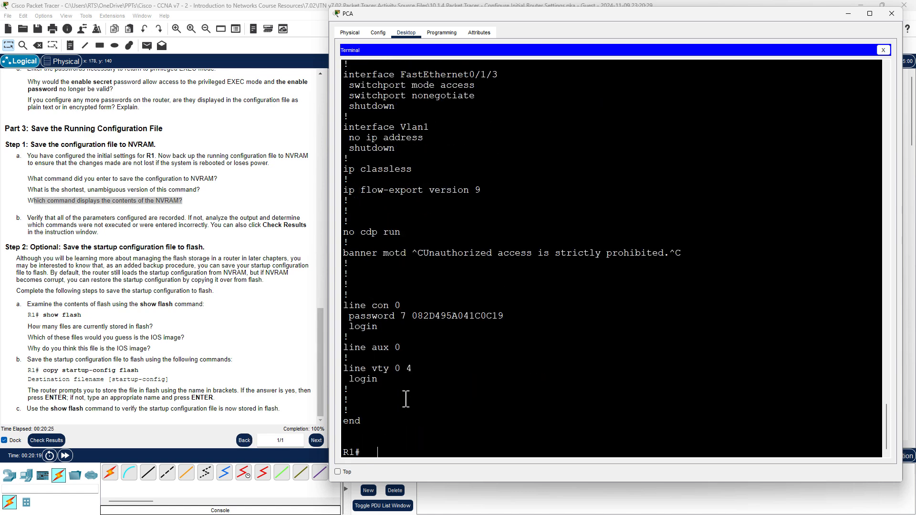
# Enter show flash: at a fresh R1 prompt, completing the flash: keyword.
pyautogui.press('Return')
pyautogui.press('Return')
pyautogui.press('Return')
pyautogui.press('Return')
pyautogui.press('Return')
pyautogui.press('Return')
pyautogui.press('Return')
pyautogui.press('Return')
pyautogui.press('Return')
pyautogui.press('Return')
pyautogui.press('Return')
pyautogui.press('Return')
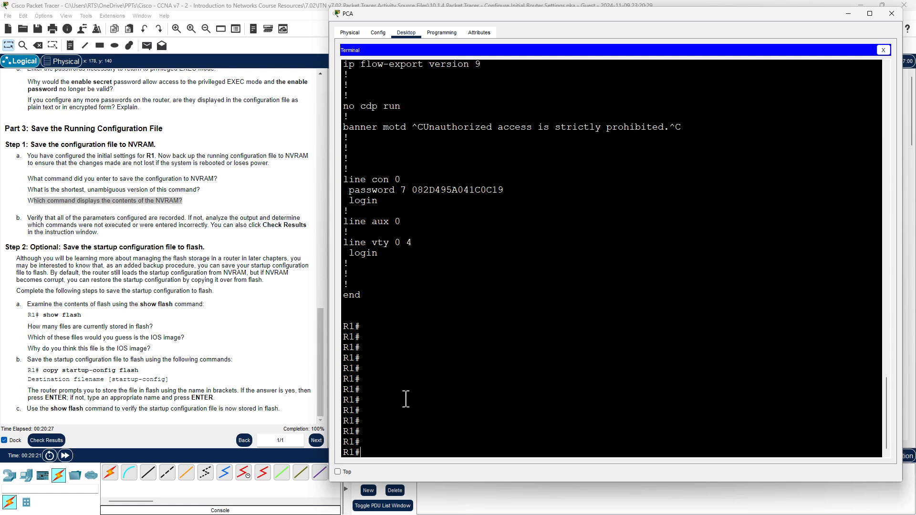
pyautogui.write('show fl')
pyautogui.press('Tab')
pyautogui.write('as')
pyautogui.press('Tab')
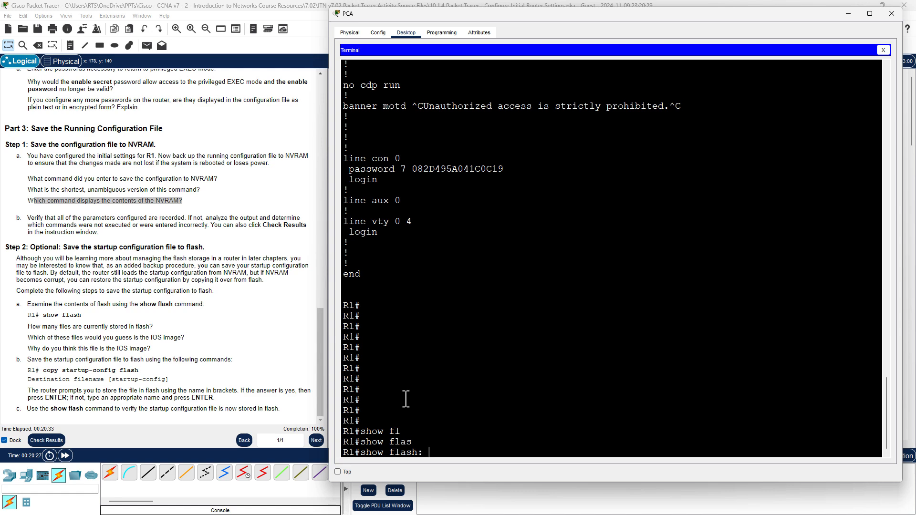
# Run show flash: and point out the two sigdef XML files and the c1900 IOS image.
pyautogui.press('Return')
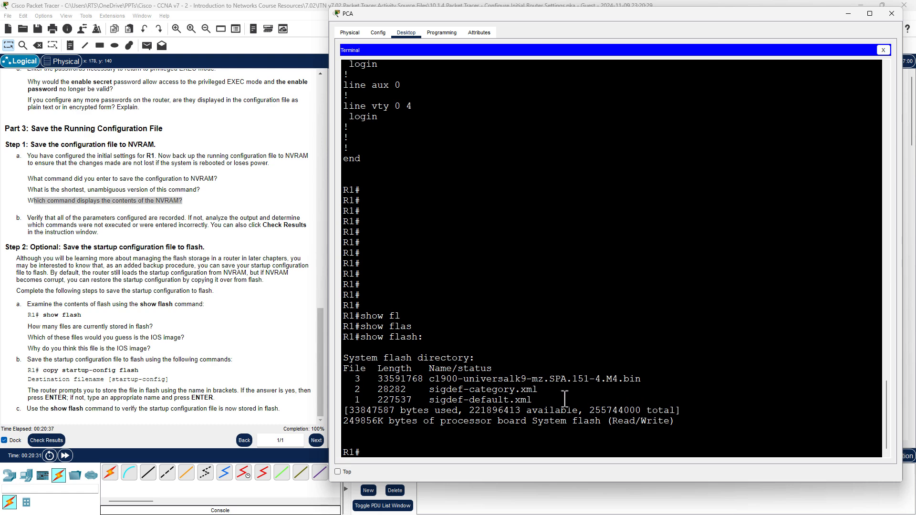
pyautogui.moveTo(564, 399); pyautogui.dragTo(354, 394)
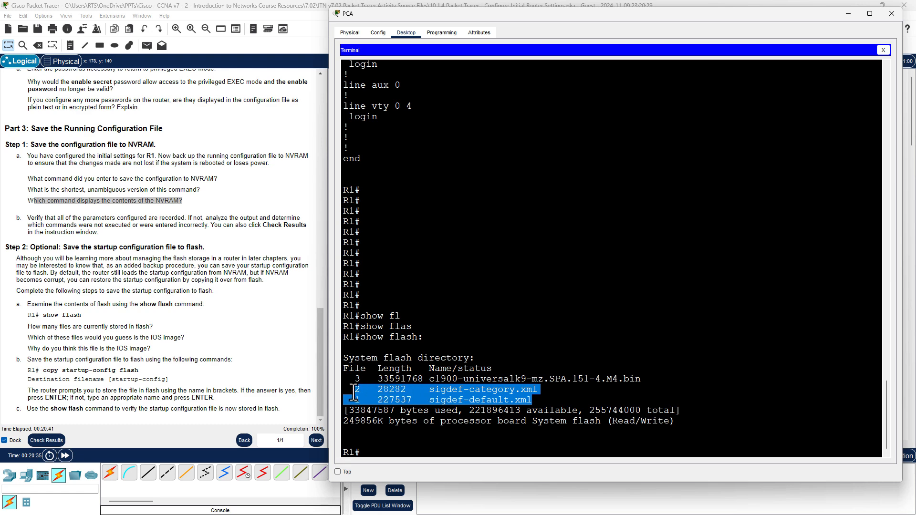
pyautogui.click(688, 352)
pyautogui.moveTo(645, 378); pyautogui.dragTo(330, 382)
pyautogui.click(396, 447)
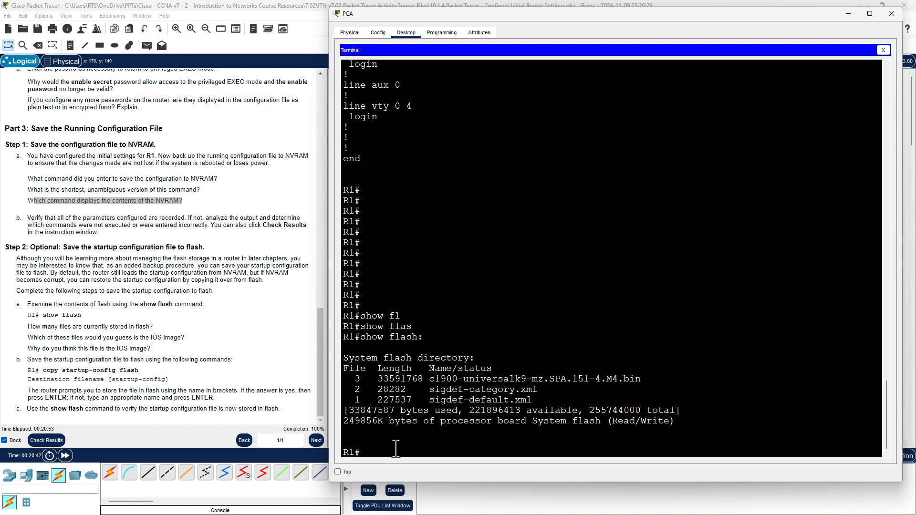
# Copy startup-config to flash: under the default name startup-config, copying 1277 bytes.
pyautogui.write('cop')
pyautogui.press('Tab')
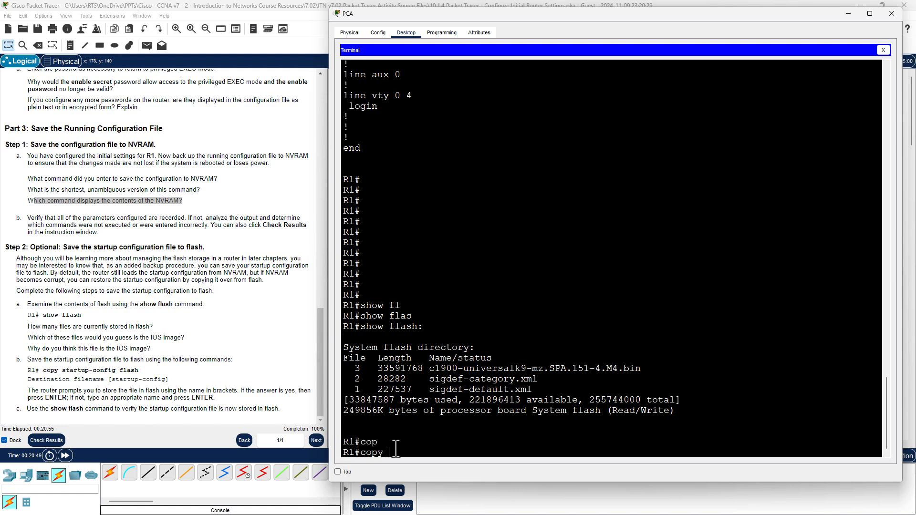
pyautogui.write('st')
pyautogui.press('Tab')
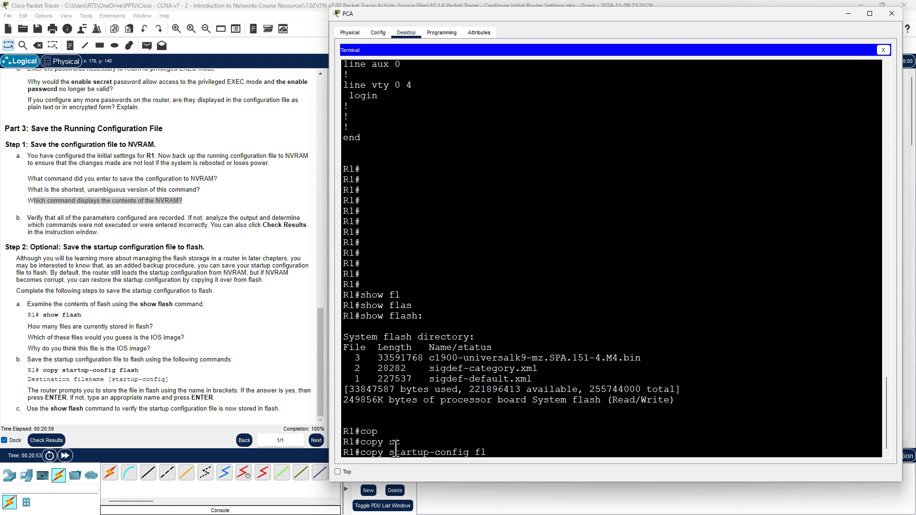
pyautogui.write('?')
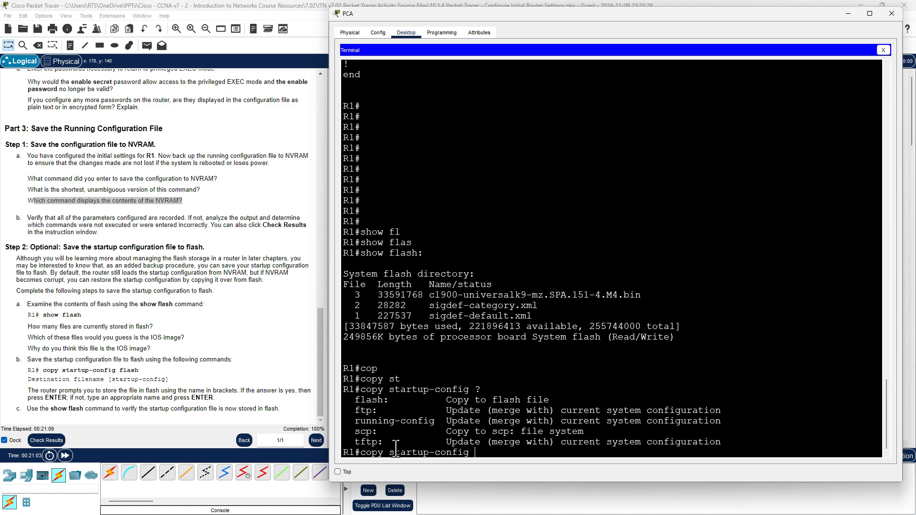
pyautogui.write('flas')
pyautogui.press('Tab')
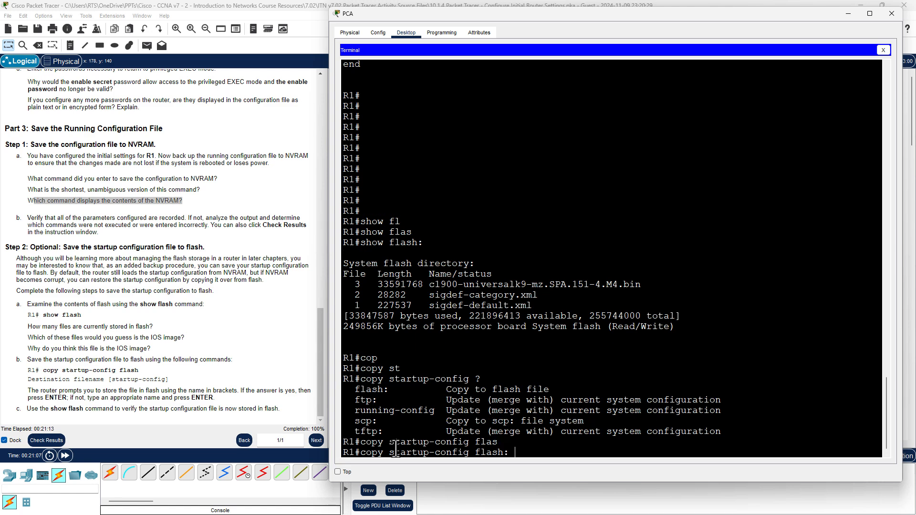
pyautogui.press('Return')
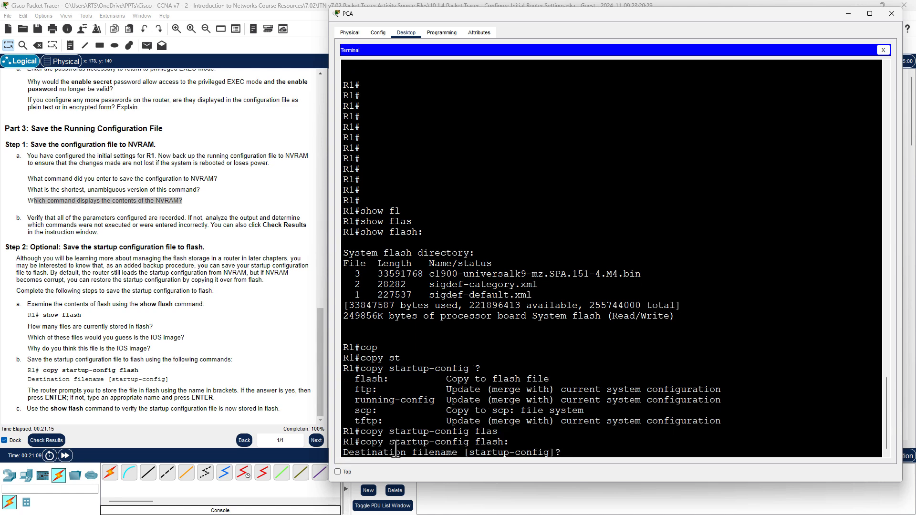
pyautogui.press('Return')
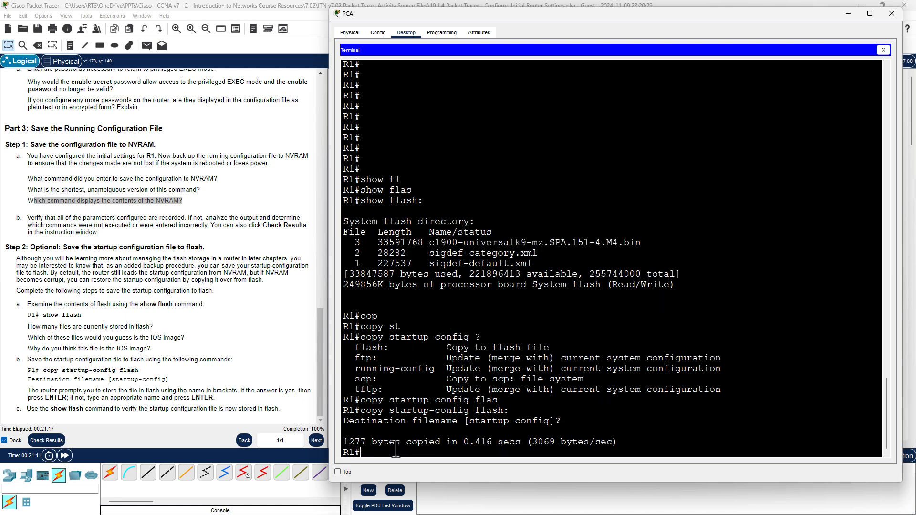
# Confirm the 1277-byte startup-config appears in show flash:, then check the activity results.
pyautogui.write('sho')
pyautogui.press('Tab')
pyautogui.write('fl')
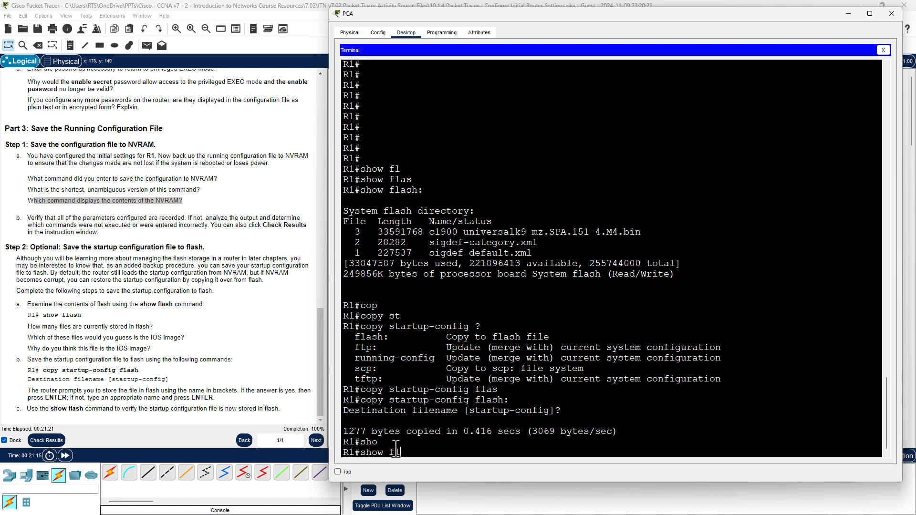
pyautogui.press('Tab')
pyautogui.write('as')
pyautogui.press('Tab')
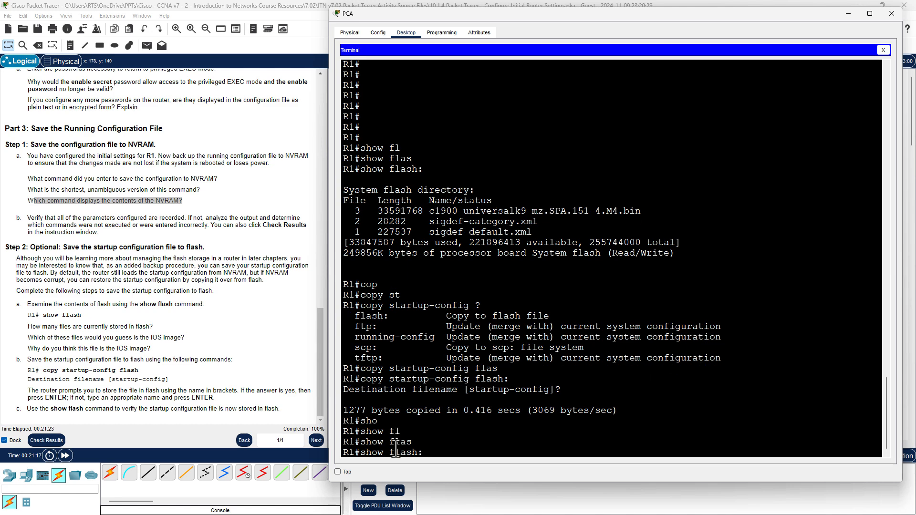
pyautogui.press('Return')
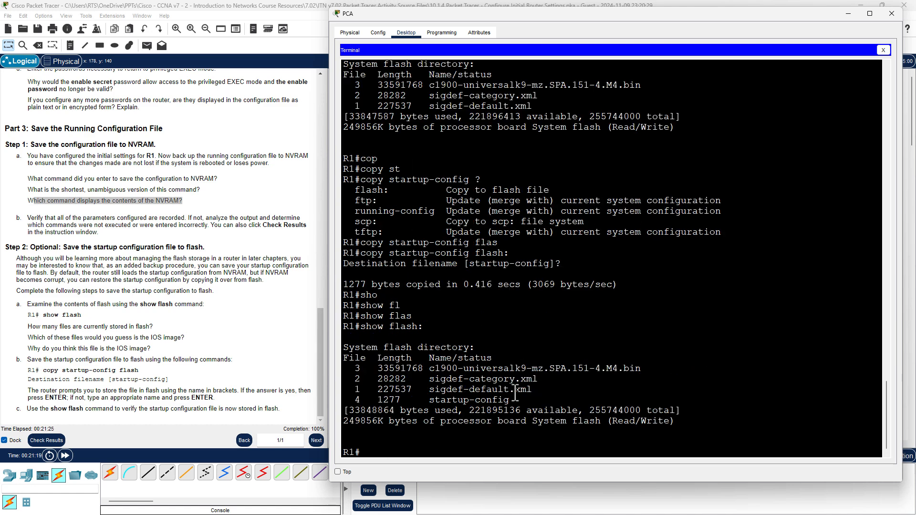
pyautogui.moveTo(510, 400); pyautogui.dragTo(353, 379)
pyautogui.moveTo(509, 401); pyautogui.dragTo(343, 401)
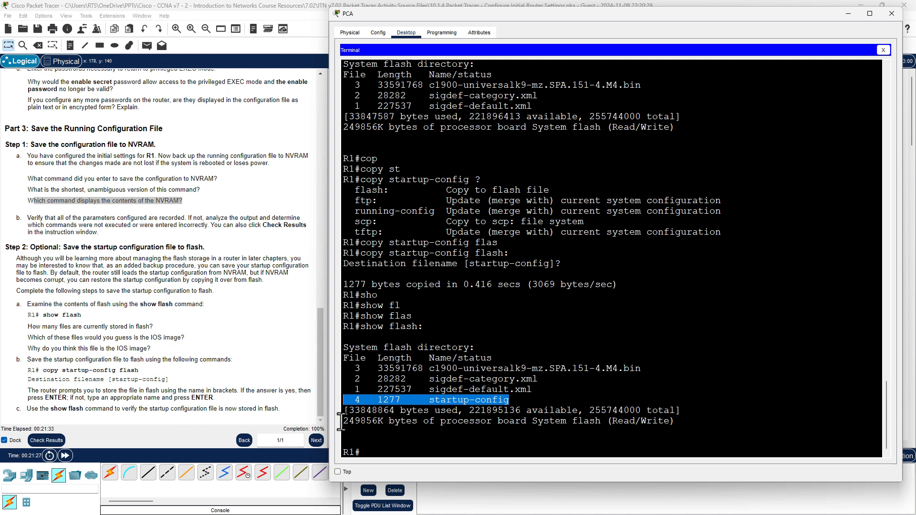
pyautogui.click(45, 441)
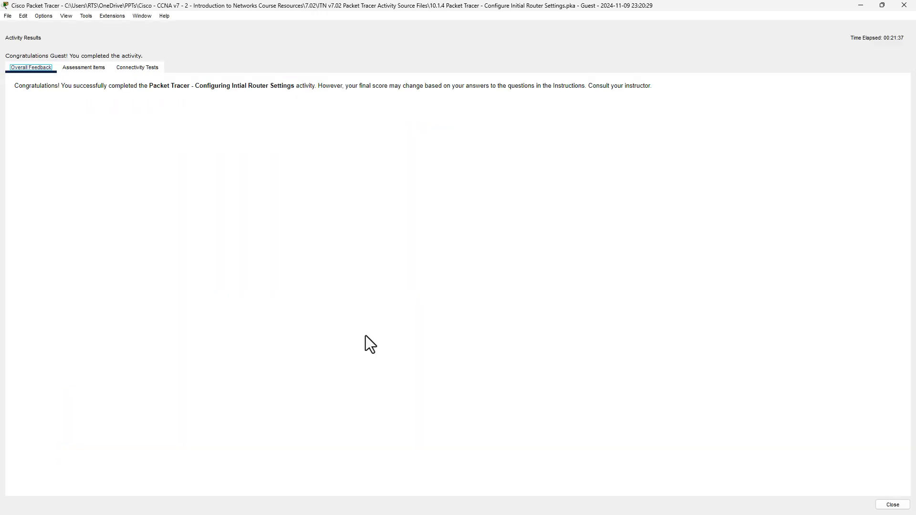